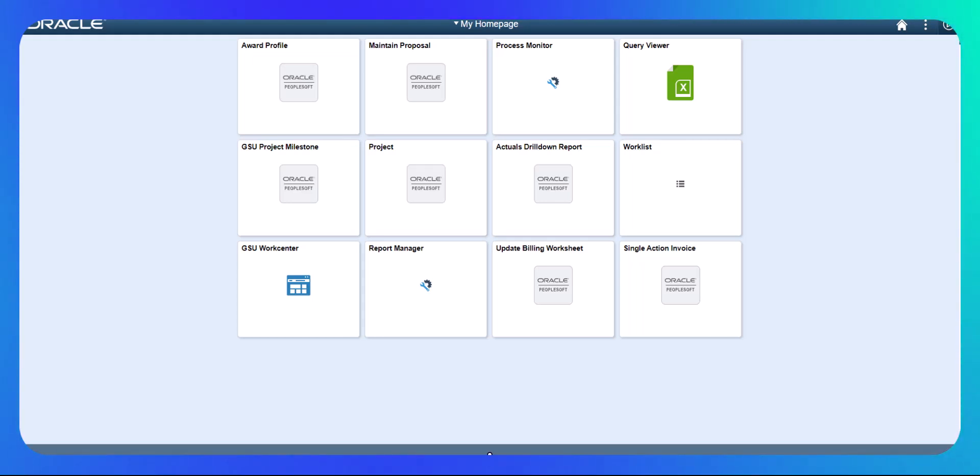
- Look up award CON003470 in Award Profile and view its linked proposal
{"action": "left_click", "coordinate": [299, 92]}
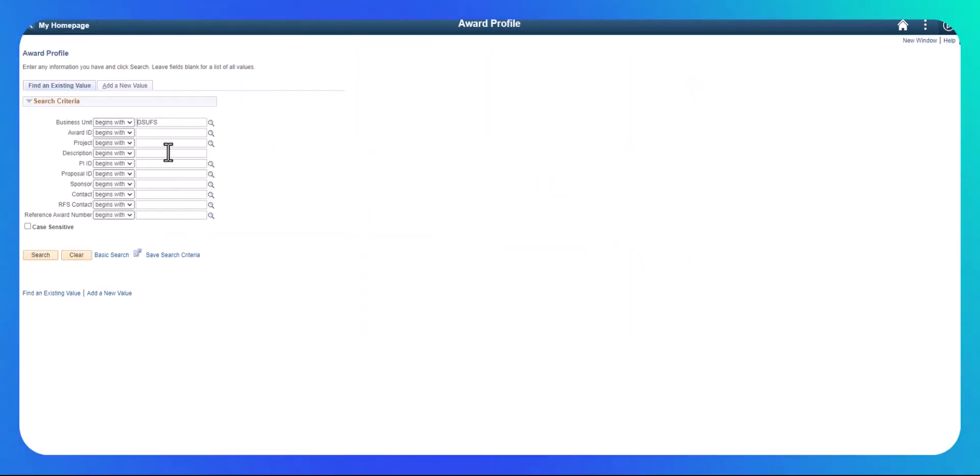
{"action": "type", "text": "CON003470"}
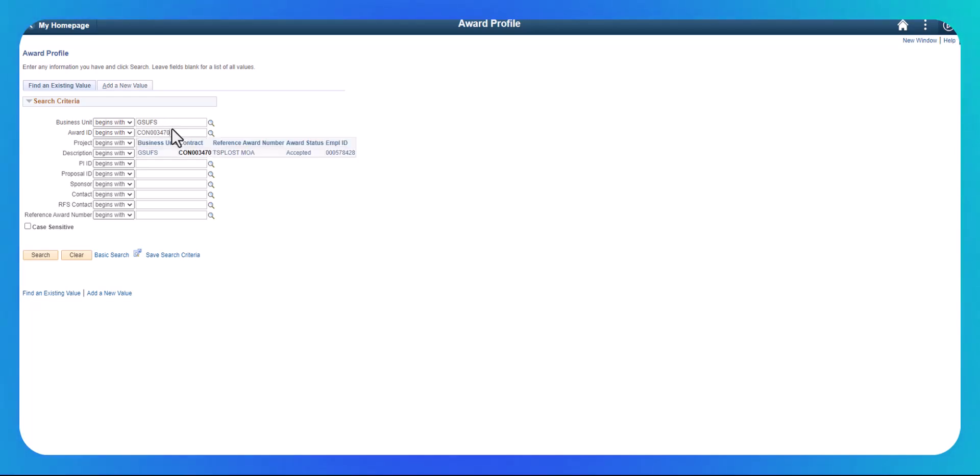
{"action": "left_click", "coordinate": [40, 254]}
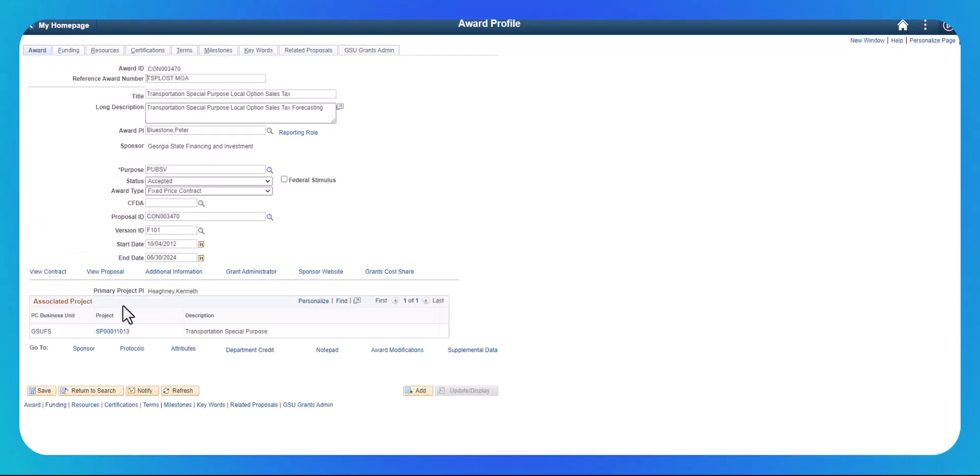
{"action": "left_click", "coordinate": [108, 272]}
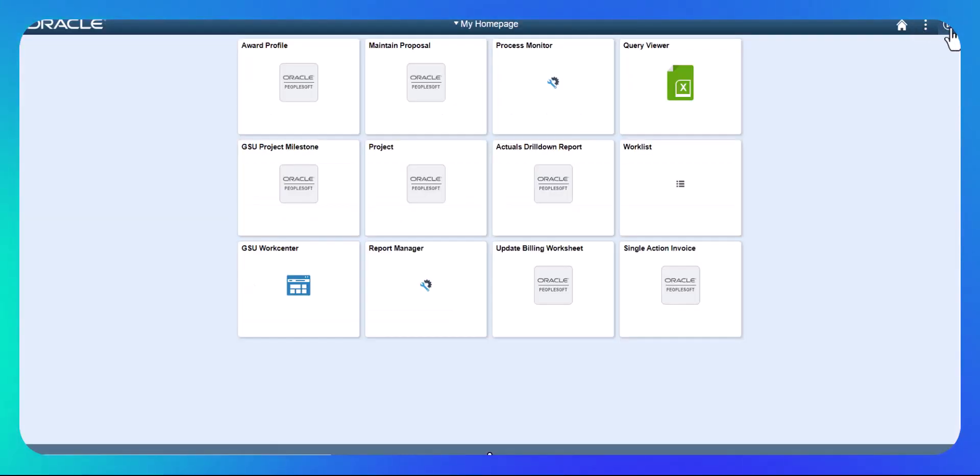
- Open the Copy Proposal page from the Proposals pages in the Navigator
{"action": "left_click", "coordinate": [947, 26]}
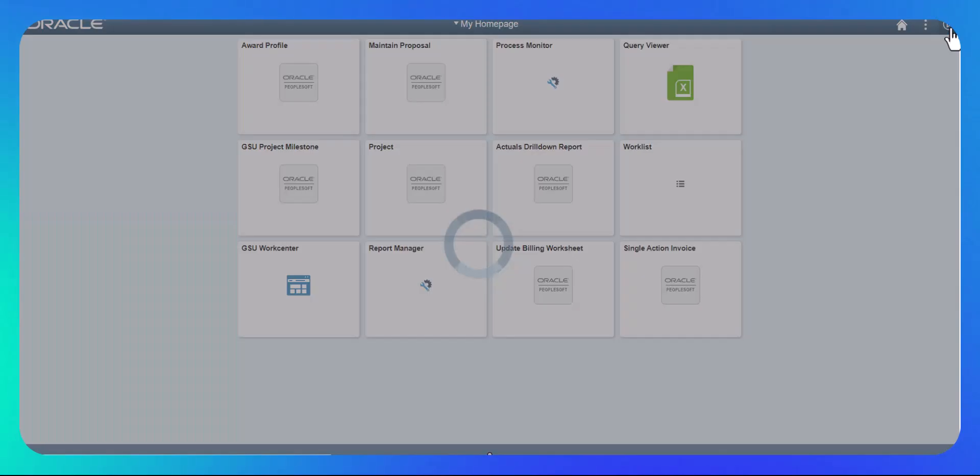
{"action": "left_click", "coordinate": [925, 194]}
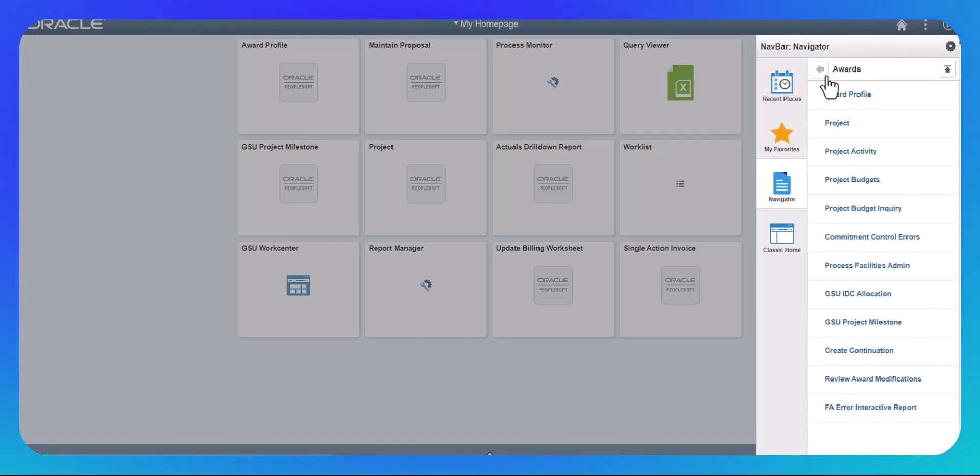
{"action": "left_click", "coordinate": [821, 71]}
{"action": "left_click", "coordinate": [835, 98]}
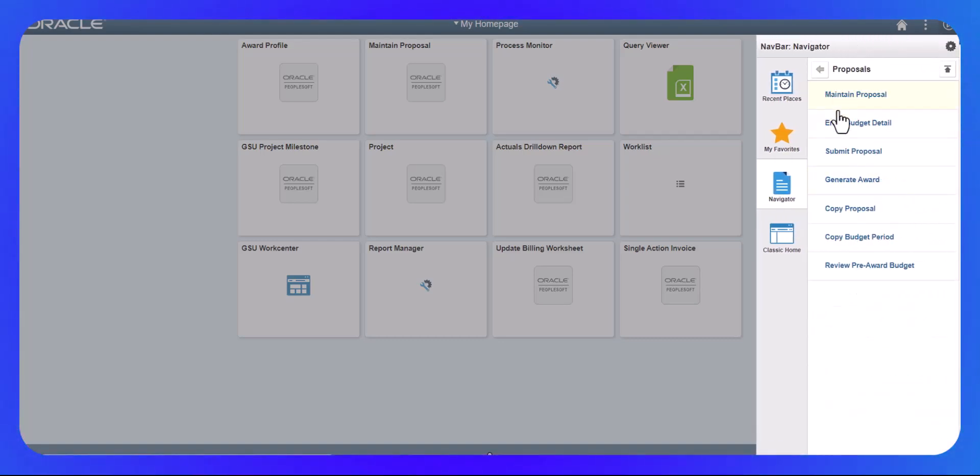
{"action": "left_click", "coordinate": [840, 210]}
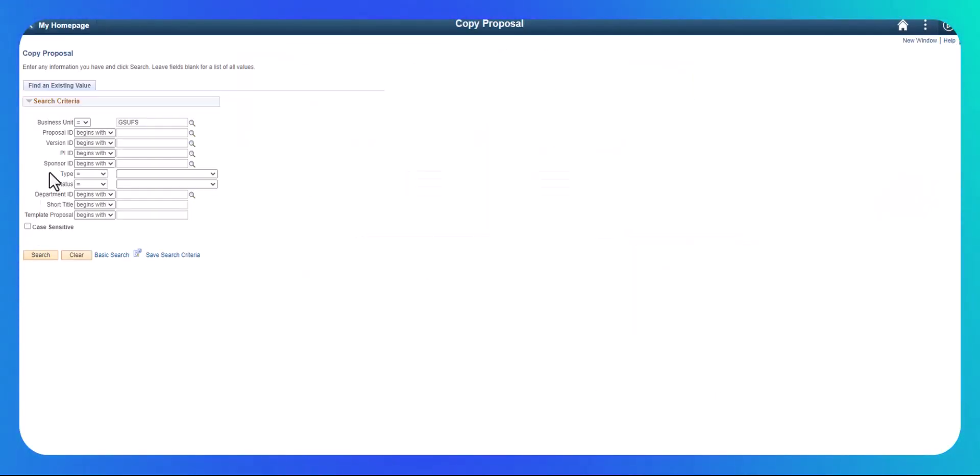
- Find proposal CON019387 and copy it to version F101
{"action": "left_click", "coordinate": [128, 133]}
{"action": "type", "text": "CON019387"}
{"action": "key", "text": "Return"}
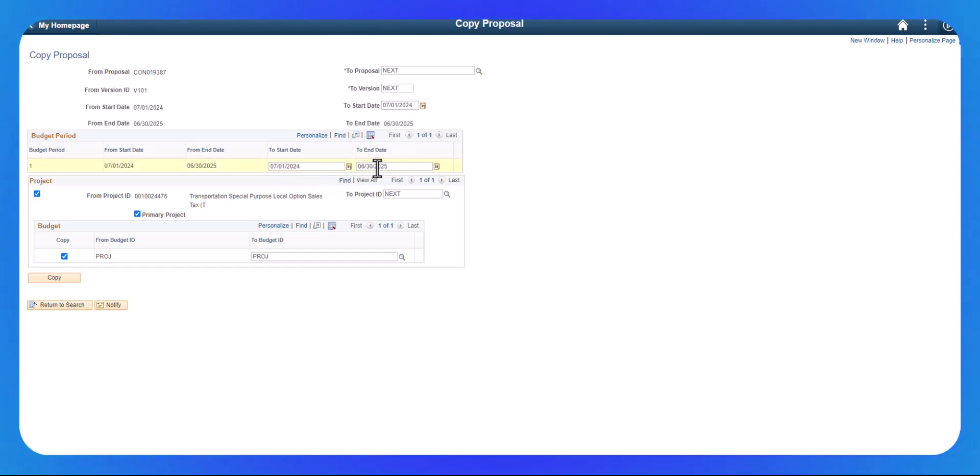
{"action": "left_click", "coordinate": [403, 91]}
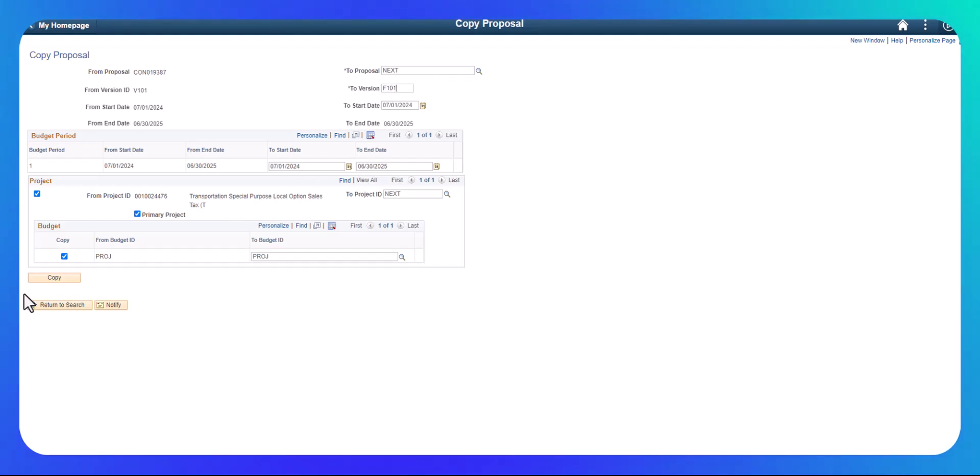
{"action": "left_click", "coordinate": [52, 277]}
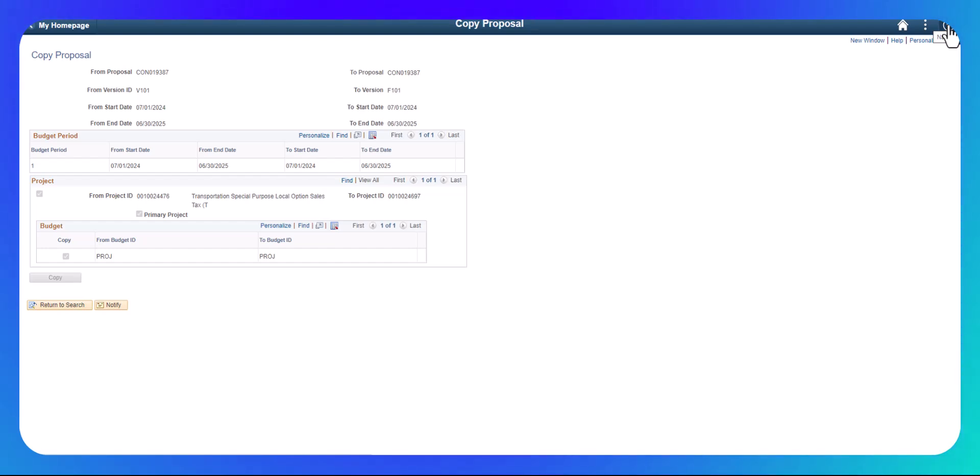
- Open the Maintain Proposal page through the Navigator
{"action": "left_click", "coordinate": [947, 26]}
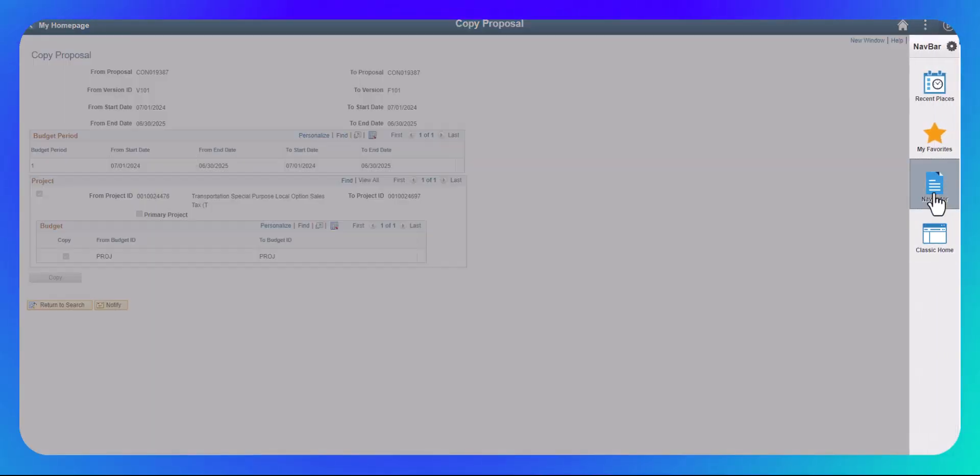
{"action": "left_click", "coordinate": [934, 199]}
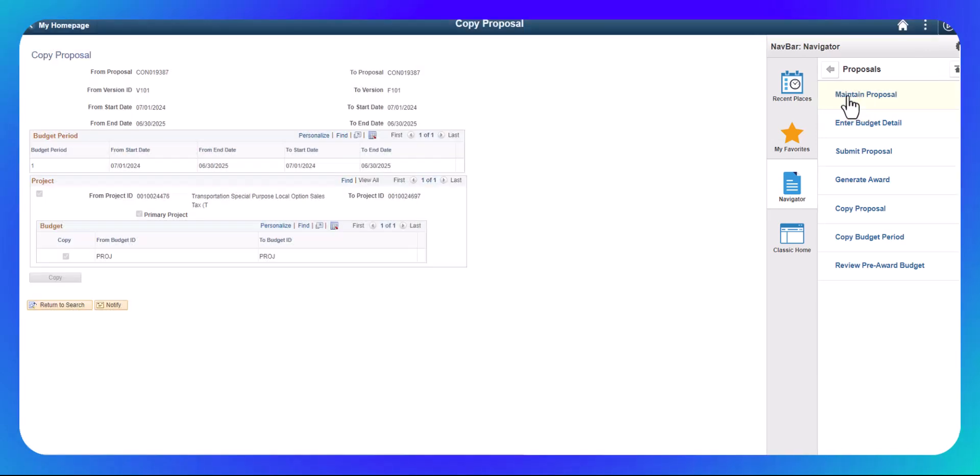
{"action": "left_click", "coordinate": [848, 98]}
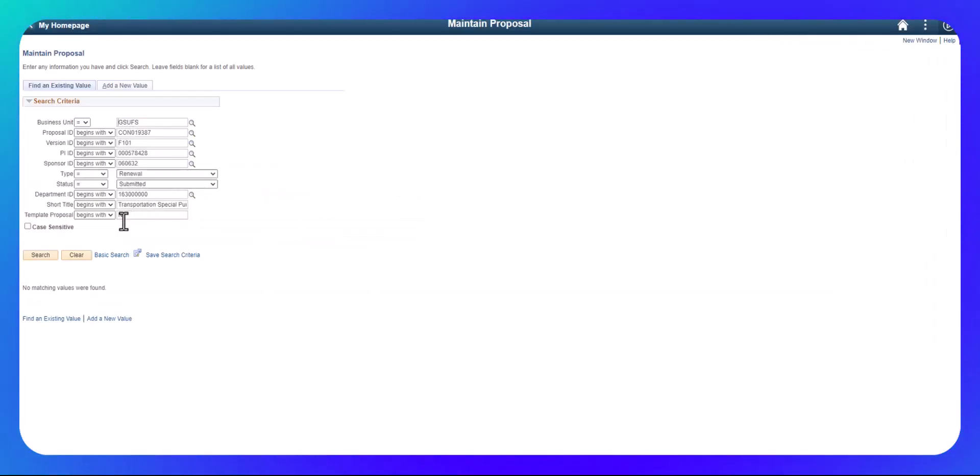
- Clear the old search criteria, search business unit GSUFS for proposal CON019387, and open its draft F101 version
{"action": "left_click", "coordinate": [76, 255]}
{"action": "left_click", "coordinate": [138, 122]}
{"action": "type", "text": "gsufs"}
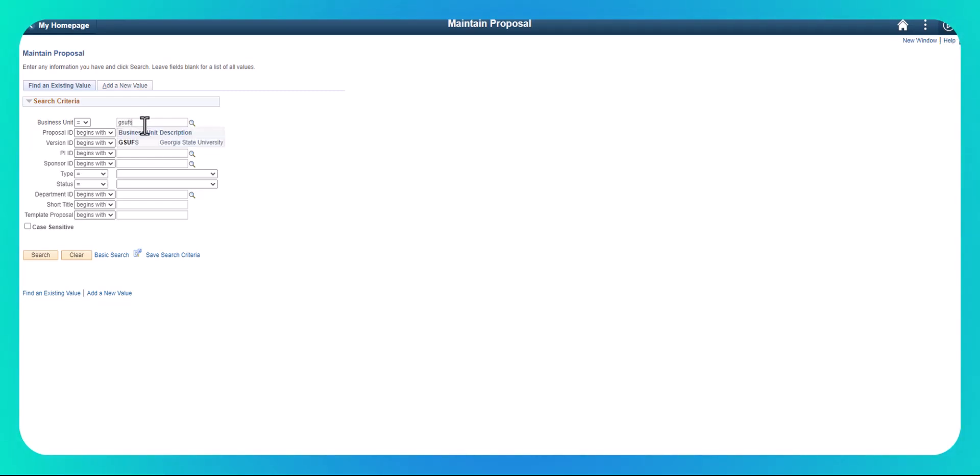
{"action": "left_click", "coordinate": [128, 142]}
{"action": "left_click", "coordinate": [129, 133]}
{"action": "type", "text": "CON019387"}
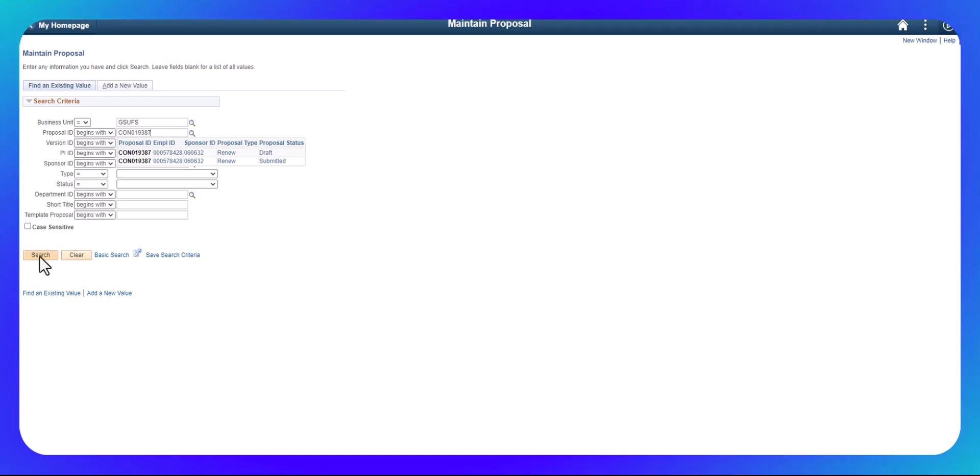
{"action": "left_click", "coordinate": [38, 255]}
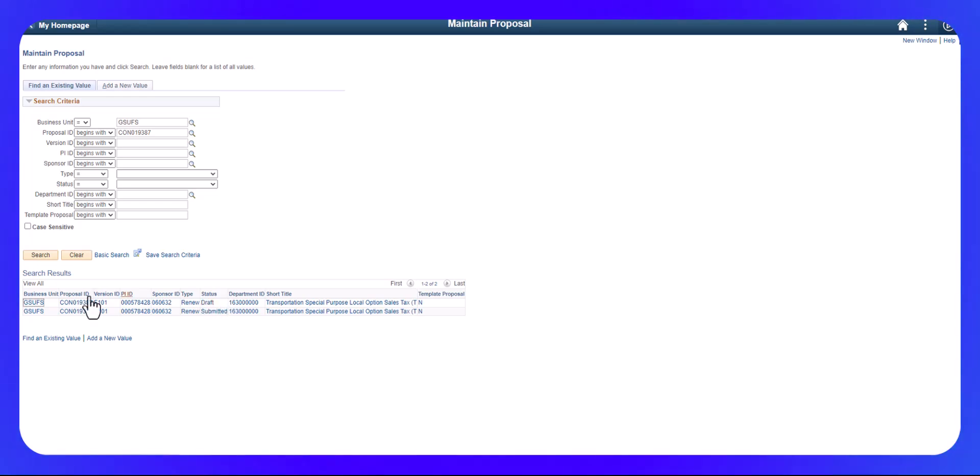
{"action": "left_click", "coordinate": [75, 303]}
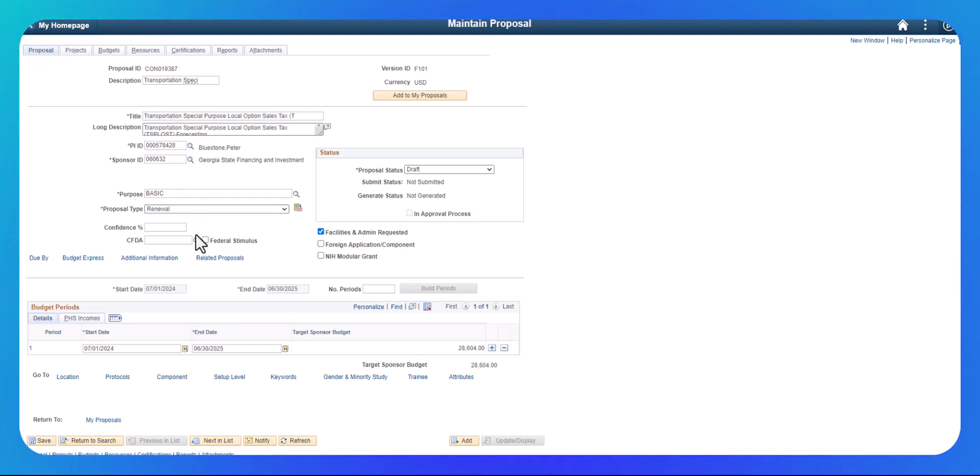
- Set the type of the proposal's additional information entry to PRV, Previous Award
{"action": "left_click", "coordinate": [160, 259]}
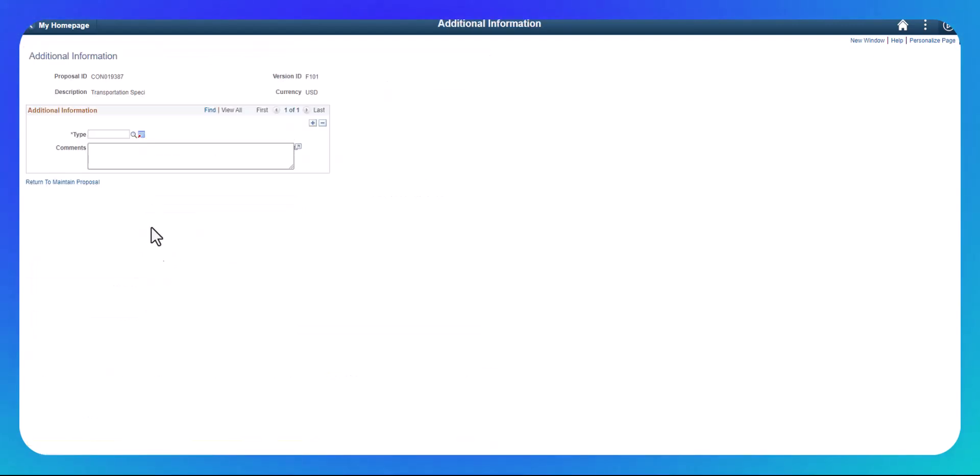
{"action": "left_click", "coordinate": [133, 135]}
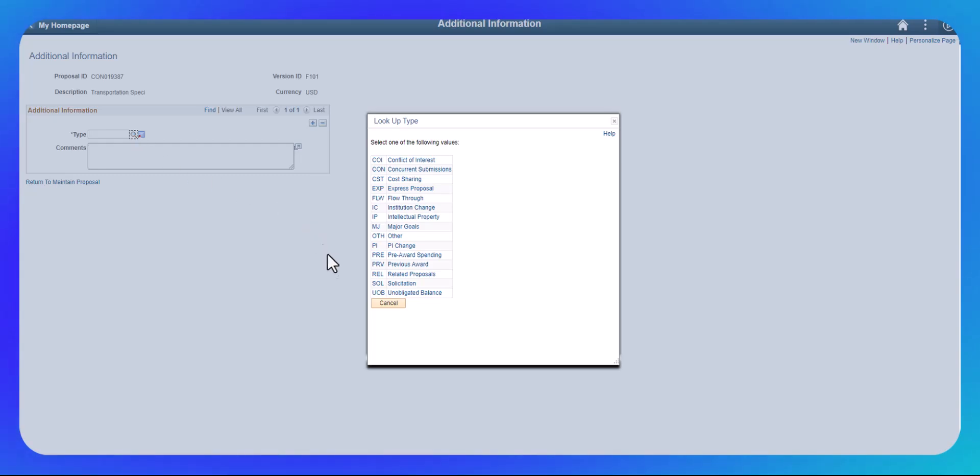
{"action": "left_click", "coordinate": [408, 265]}
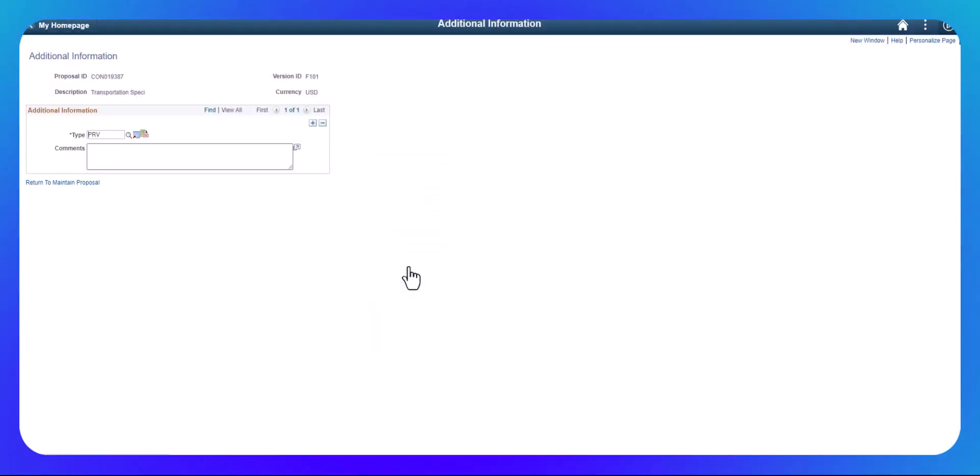
- Enter CON003470 as the previous award in the entry's details, return to the proposal, and save it
{"action": "left_click", "coordinate": [141, 134]}
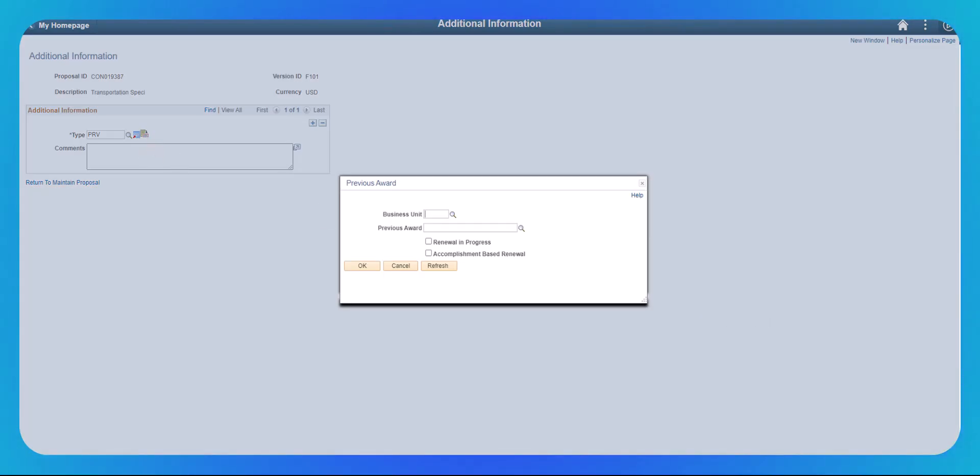
{"action": "left_click", "coordinate": [454, 228]}
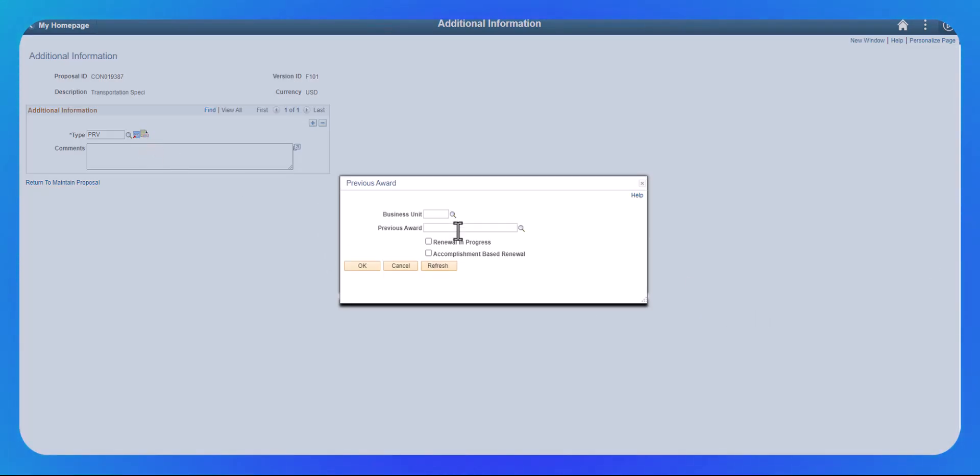
{"action": "key", "text": "ctrl+v"}
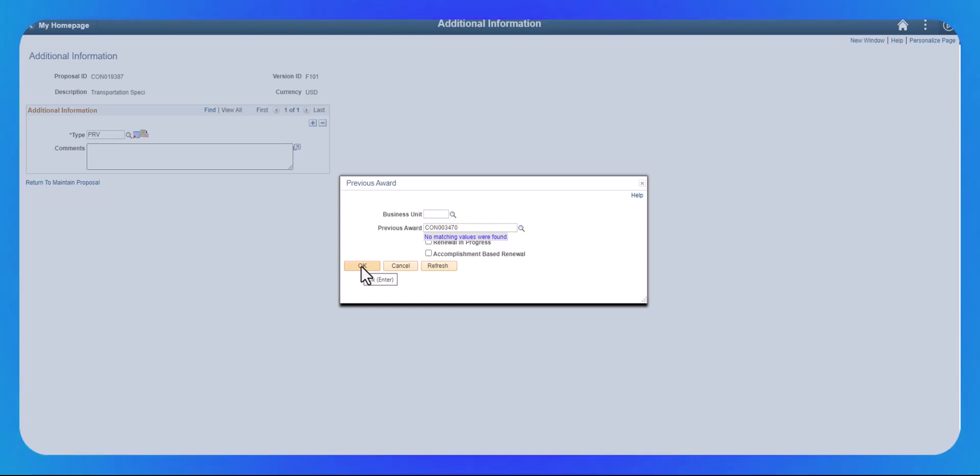
{"action": "left_click", "coordinate": [360, 265]}
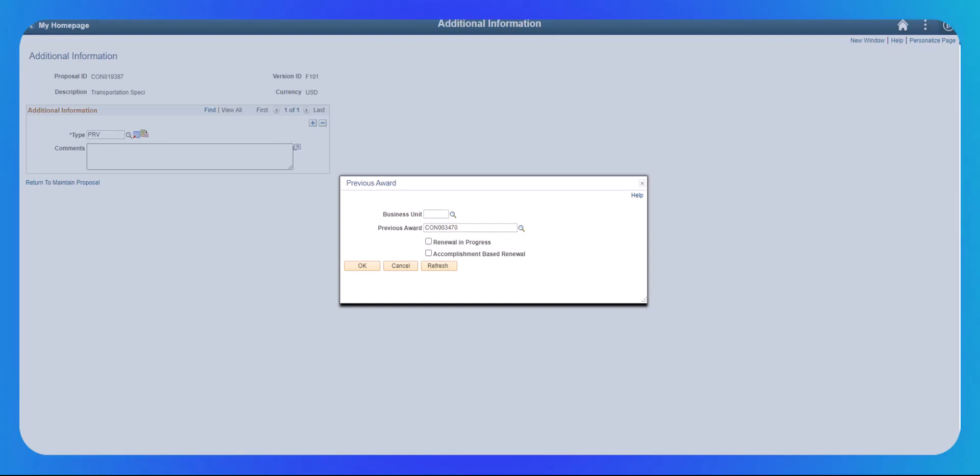
{"action": "left_click", "coordinate": [365, 266]}
{"action": "left_click", "coordinate": [51, 183]}
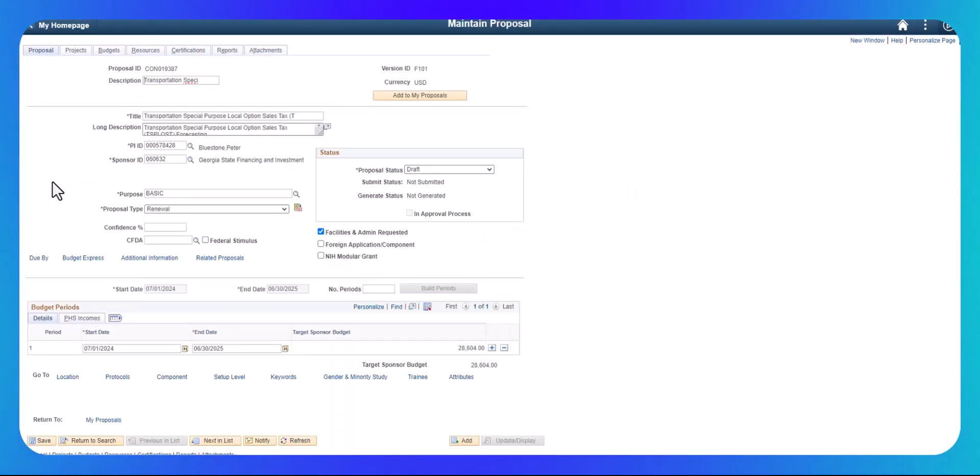
{"action": "left_click", "coordinate": [39, 440]}
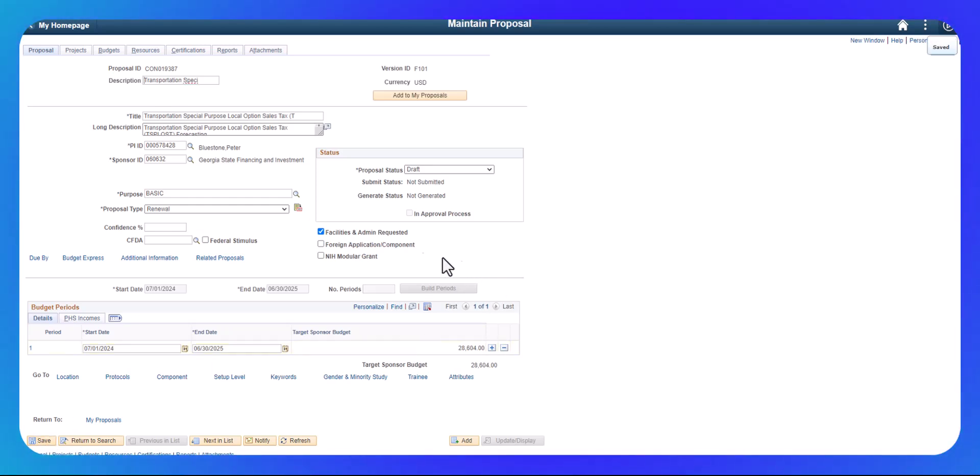
- Recheck the proposal's additional information entry, return to the proposal, and save again
{"action": "left_click", "coordinate": [146, 259]}
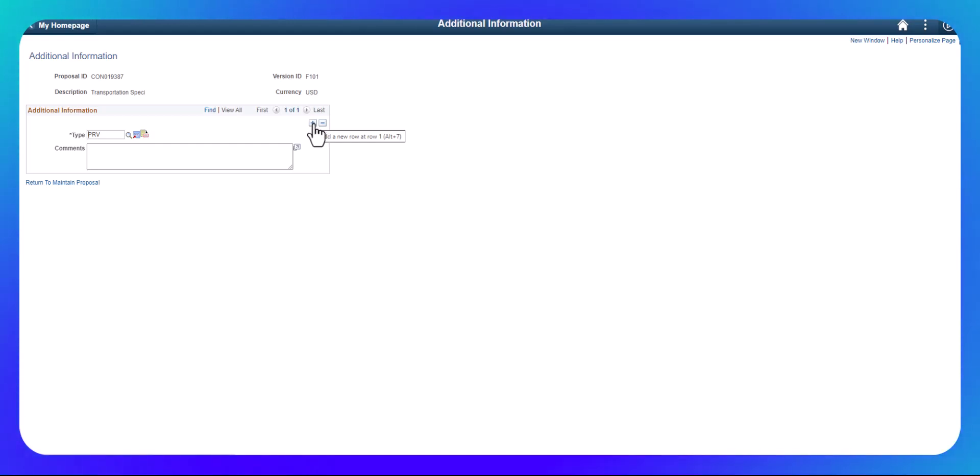
{"action": "left_click", "coordinate": [59, 183]}
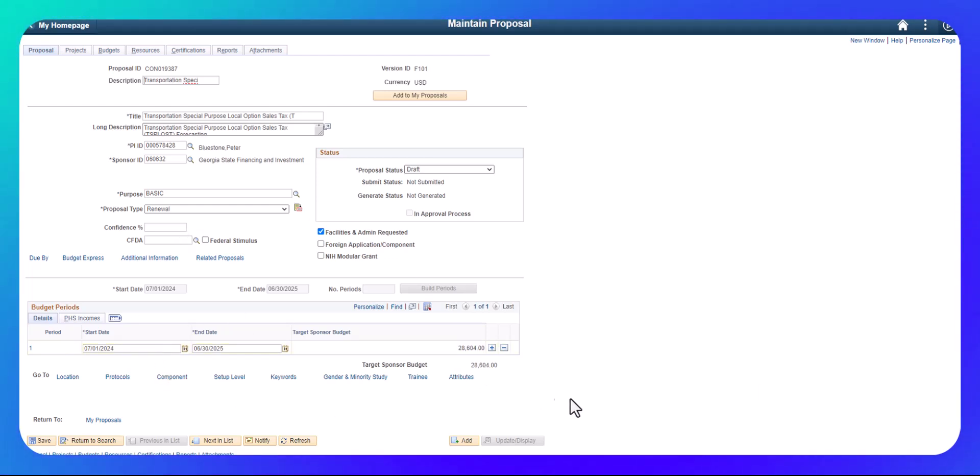
{"action": "left_click", "coordinate": [38, 441]}
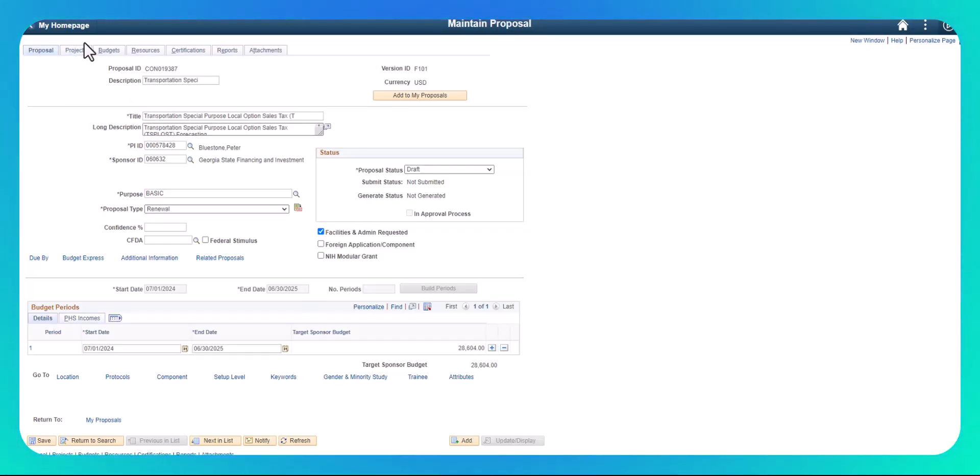
- Review the budget line details for period 1 and return to the main proposal page
{"action": "left_click", "coordinate": [106, 50]}
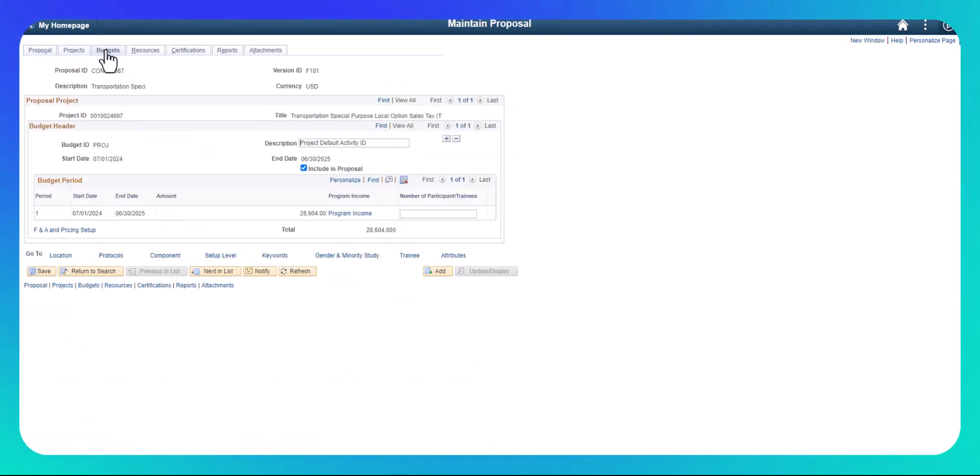
{"action": "left_click", "coordinate": [37, 213]}
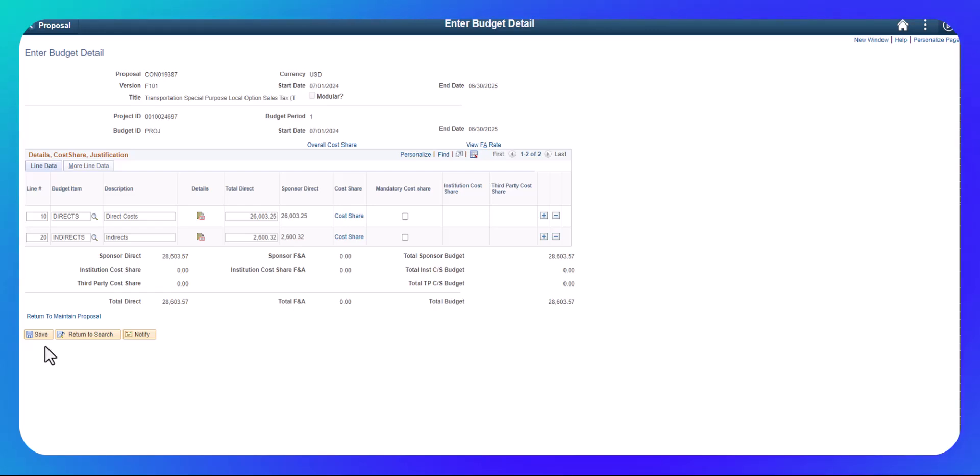
{"action": "left_click", "coordinate": [43, 317]}
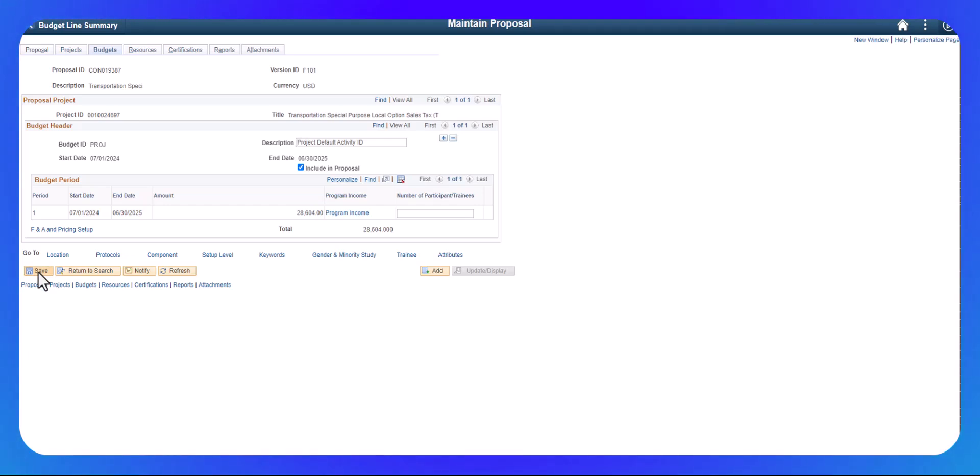
{"action": "left_click", "coordinate": [29, 50]}
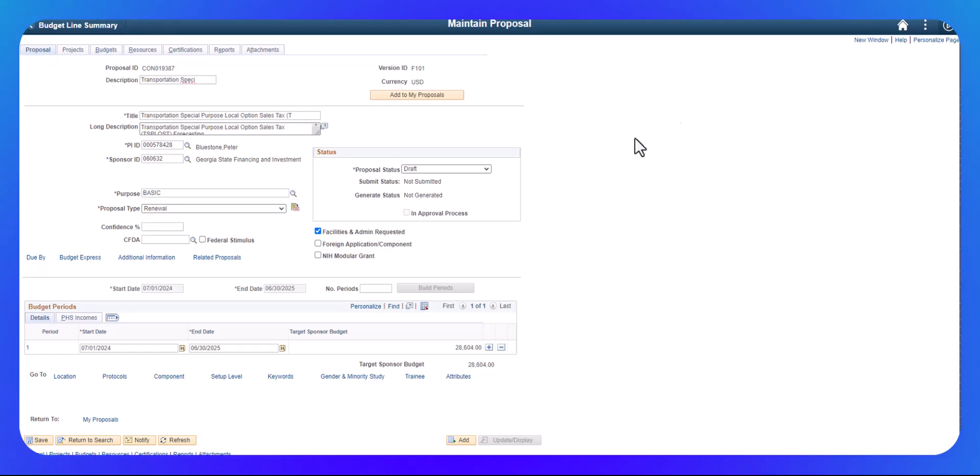
- Open the Submit Proposal page for the proposal, set its submit status to Submitted, and save it
{"action": "left_click", "coordinate": [949, 28]}
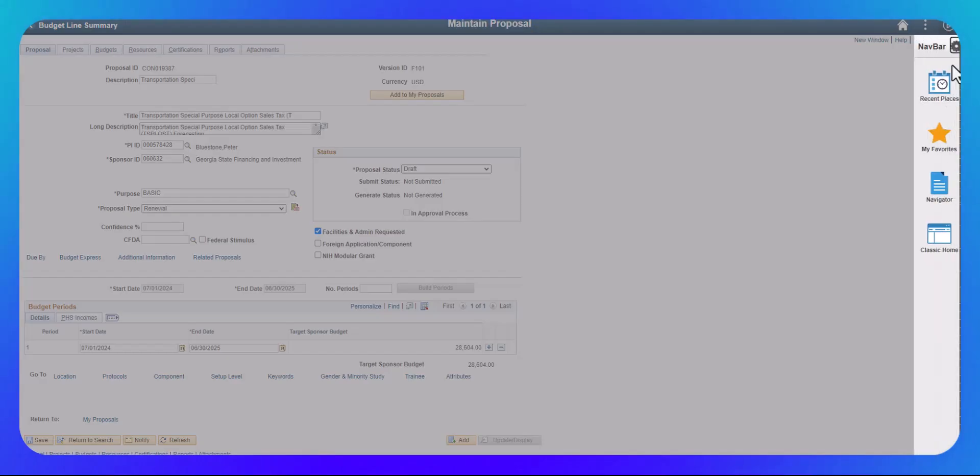
{"action": "left_click", "coordinate": [934, 200]}
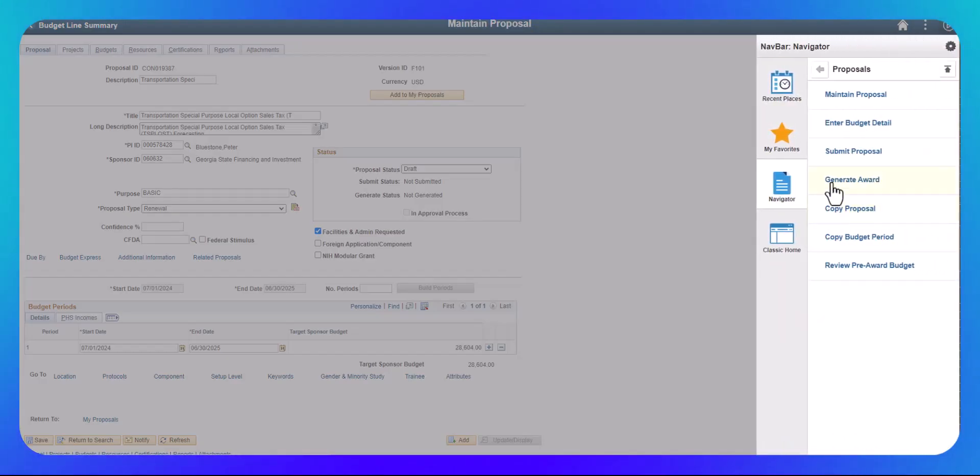
{"action": "left_click", "coordinate": [837, 154]}
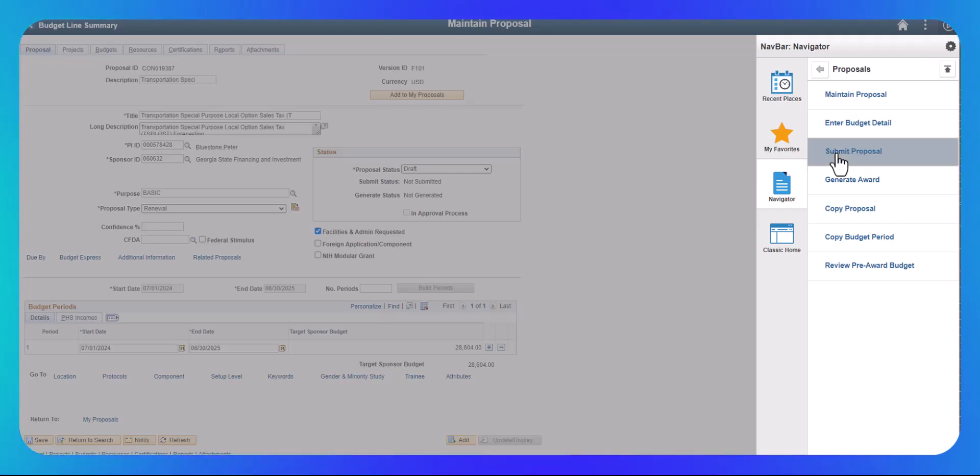
{"action": "left_click", "coordinate": [371, 108]}
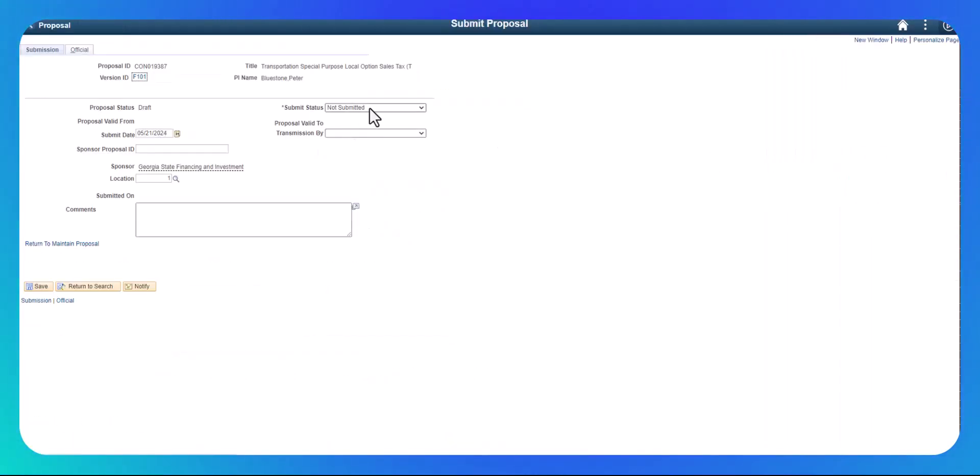
{"action": "left_click", "coordinate": [345, 124]}
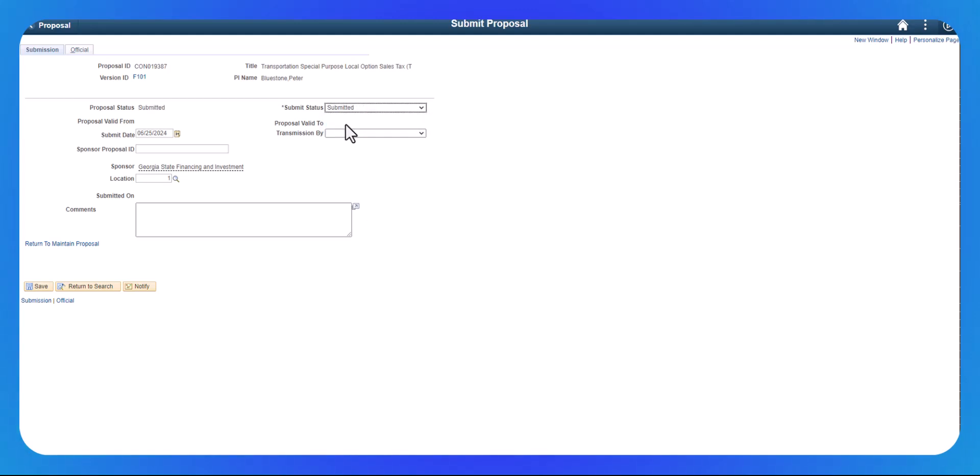
{"action": "left_click", "coordinate": [37, 288]}
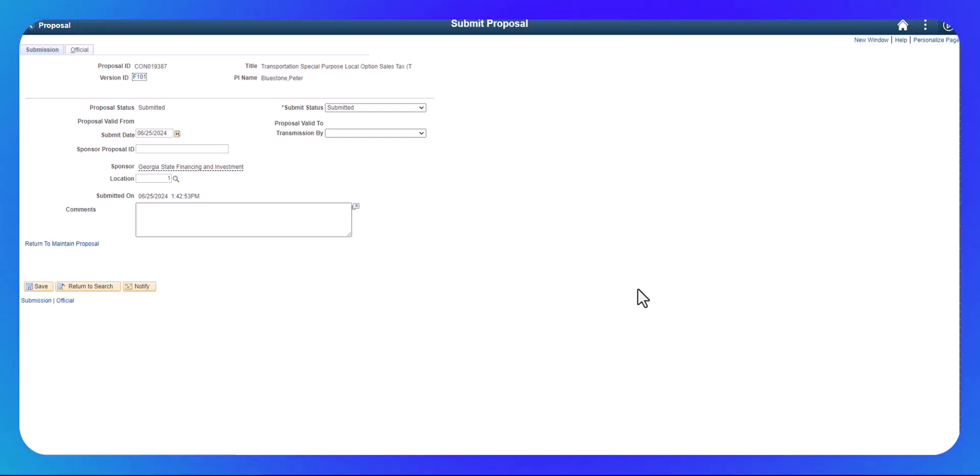
- Return to the homepage and open award CON003470 in Award Profile
{"action": "left_click", "coordinate": [902, 25]}
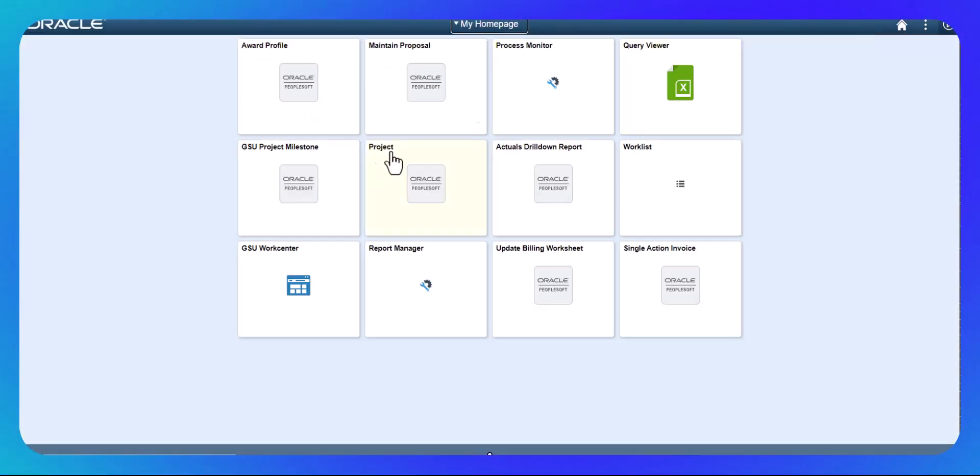
{"action": "left_click", "coordinate": [308, 127]}
{"action": "left_click", "coordinate": [153, 133]}
{"action": "type", "text": "CON003470"}
{"action": "key", "text": "Return"}
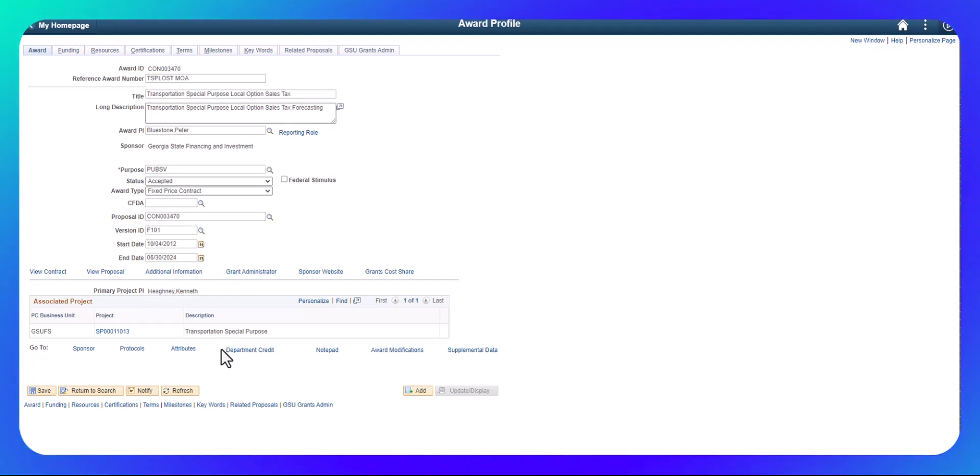
- Set the award's end date to 06/30/2025 and save the award
{"action": "left_click", "coordinate": [181, 258]}
{"action": "key", "text": "BackSpace"}
{"action": "type", "text": "5"}
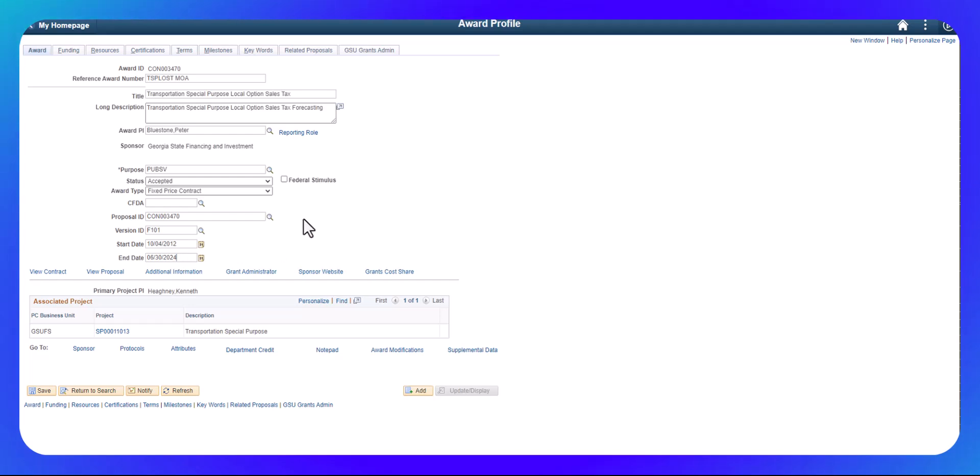
{"action": "left_click", "coordinate": [42, 391]}
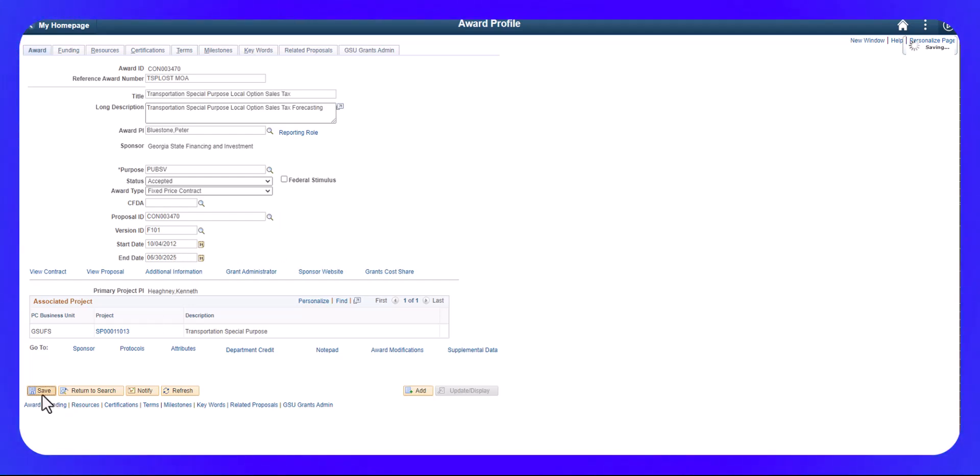
- Add funding period 12 after period 11, starting 07/01/2024 and ending 06/30/2025, and save the award
{"action": "left_click", "coordinate": [63, 52]}
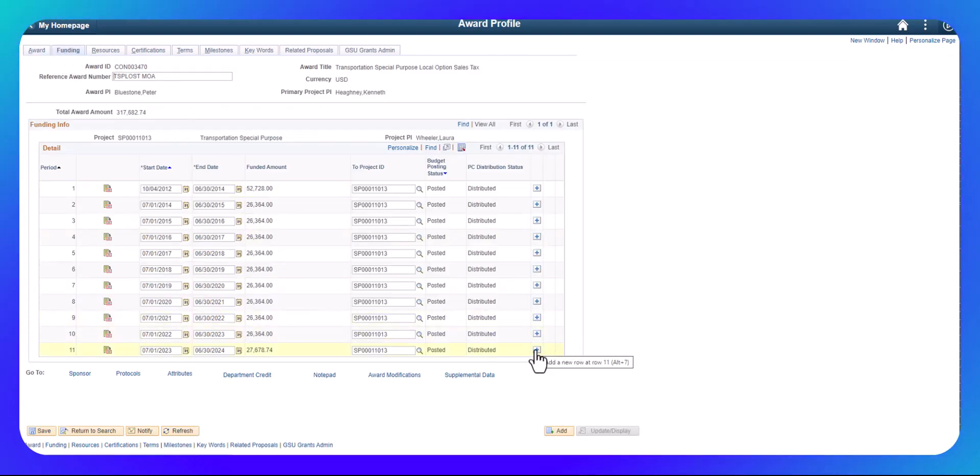
{"action": "left_click", "coordinate": [537, 350]}
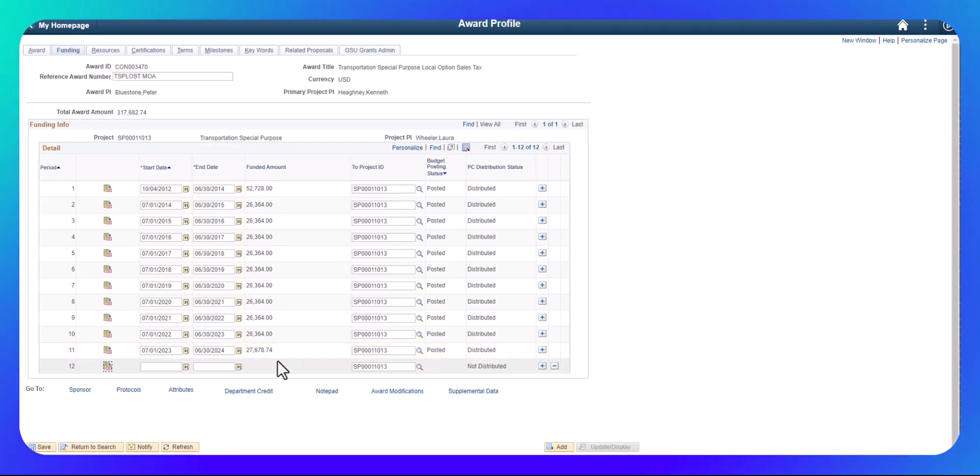
{"action": "left_click", "coordinate": [169, 367]}
{"action": "type", "text": "07"}
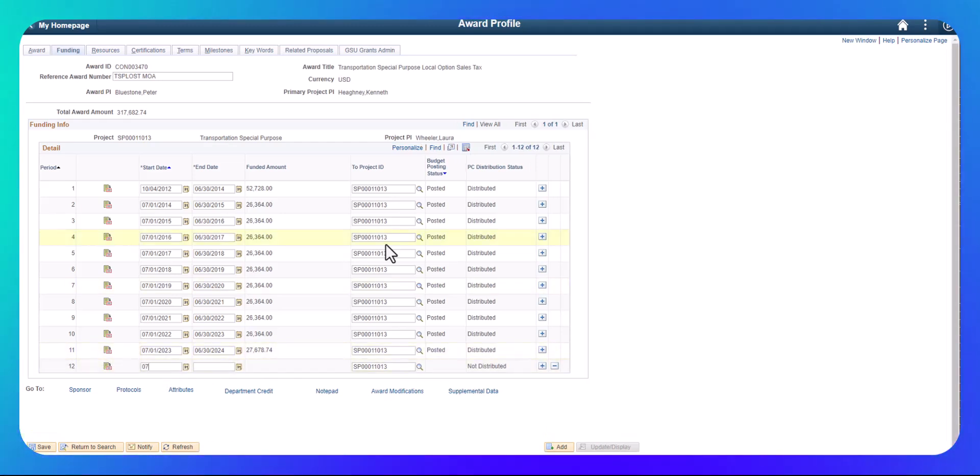
{"action": "type", "text": "/01/2024"}
{"action": "key", "text": "Tab"}
{"action": "key", "text": "Tab"}
{"action": "type", "text": "0"}
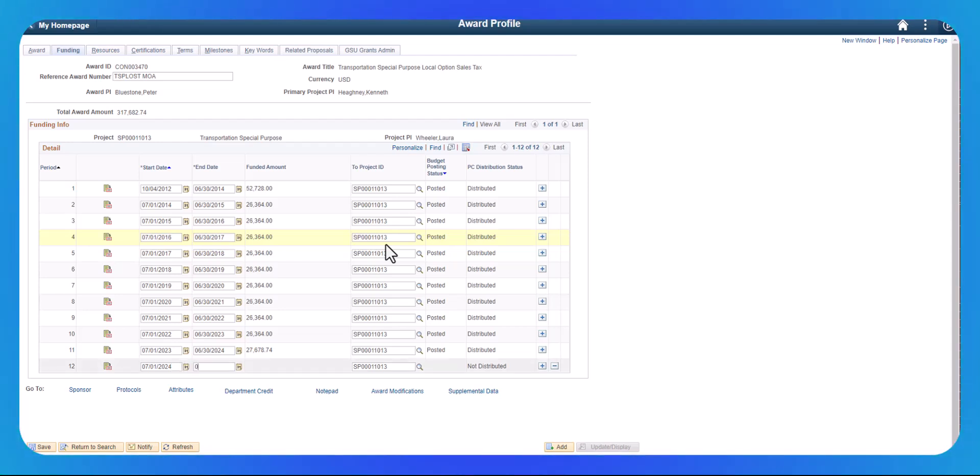
{"action": "type", "text": "6/30/2025"}
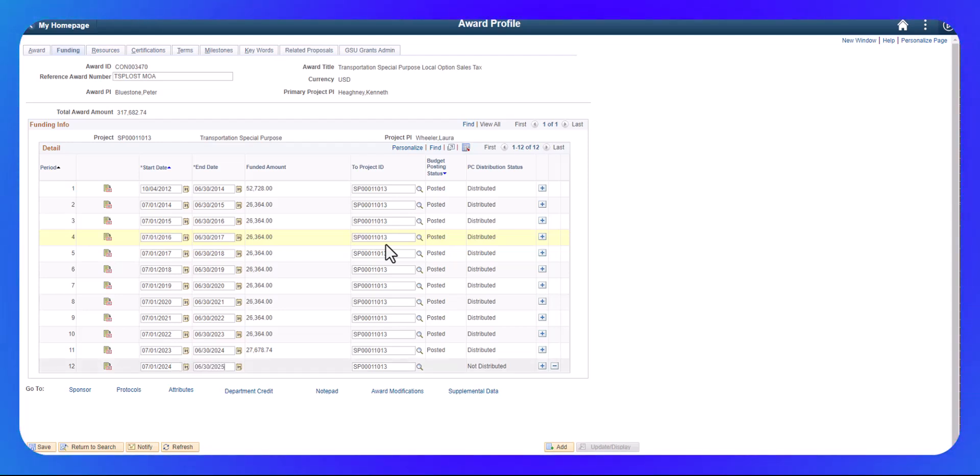
{"action": "left_click", "coordinate": [42, 447]}
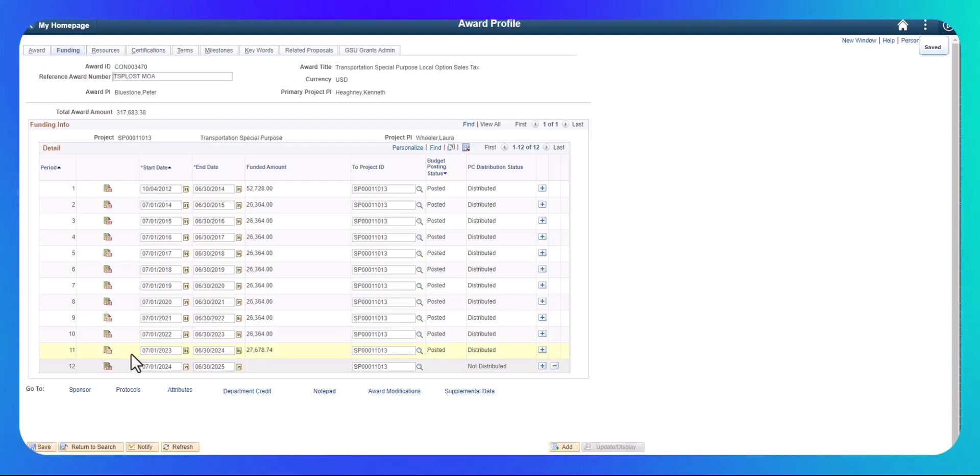
- Set the award's cumulative project funding to 314,805.95 direct and 31,481.00 indirect in the GSU grants administration details, and save
{"action": "left_click", "coordinate": [158, 51]}
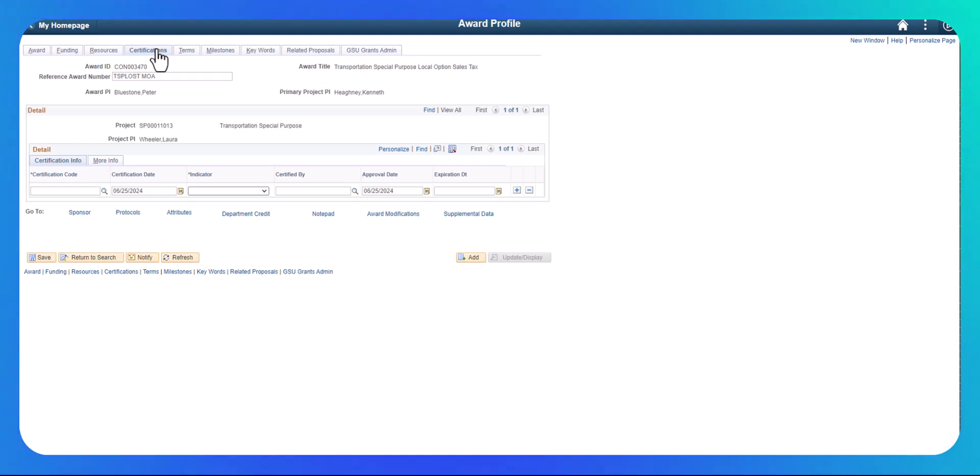
{"action": "left_click", "coordinate": [361, 51]}
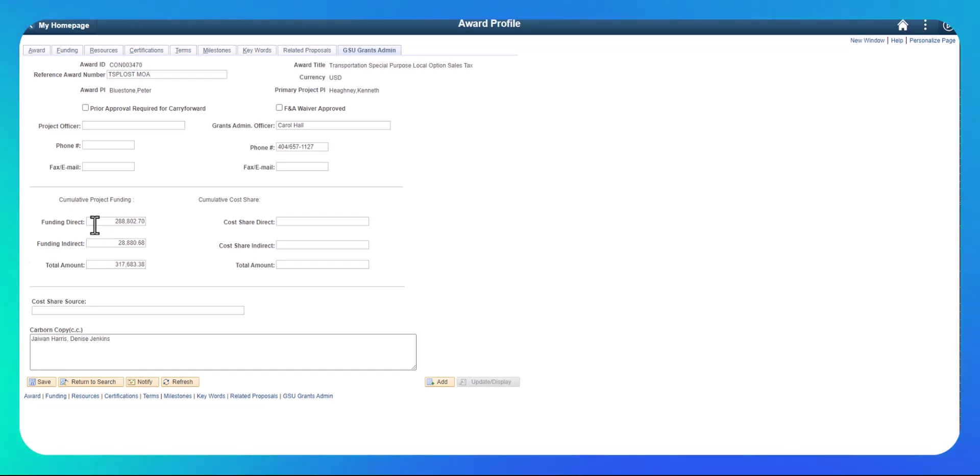
{"action": "left_click_drag", "start_coordinate": [95, 225], "coordinate": [170, 228]}
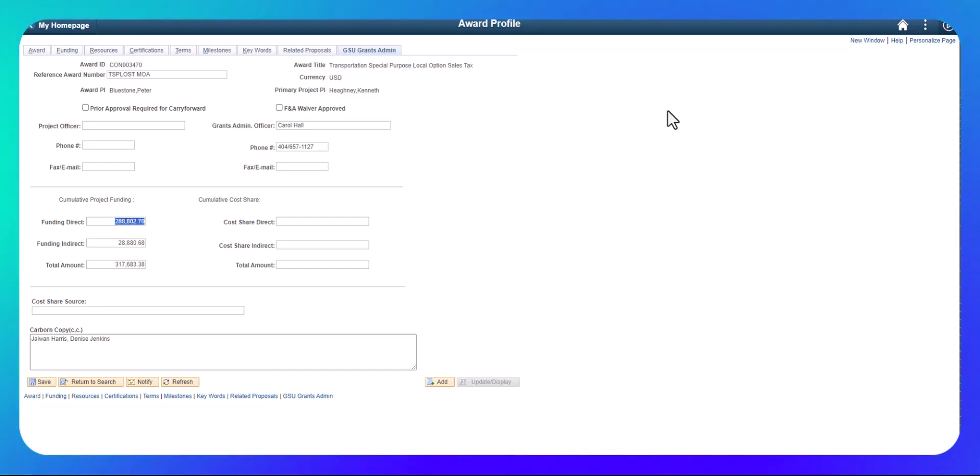
{"action": "type", "text": "314805.95"}
{"action": "key", "text": "Tab"}
{"action": "type", "text": "31481"}
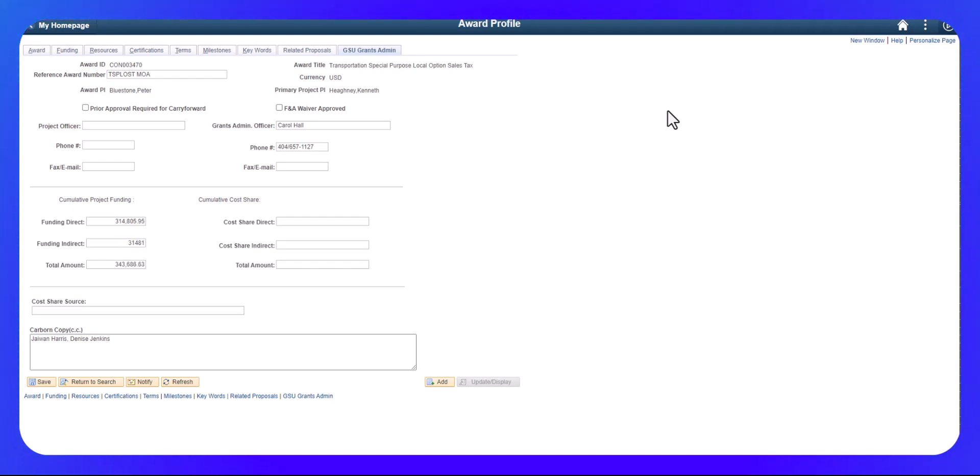
{"action": "key", "text": "Tab"}
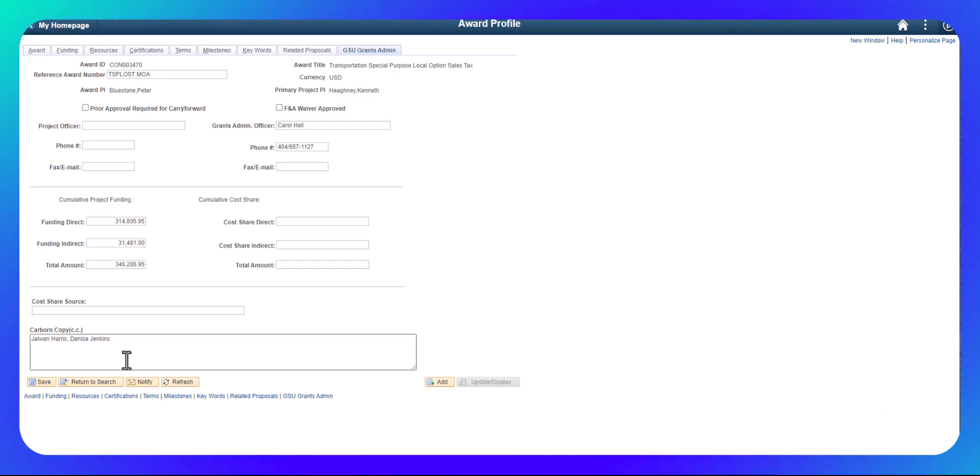
{"action": "left_click", "coordinate": [40, 381]}
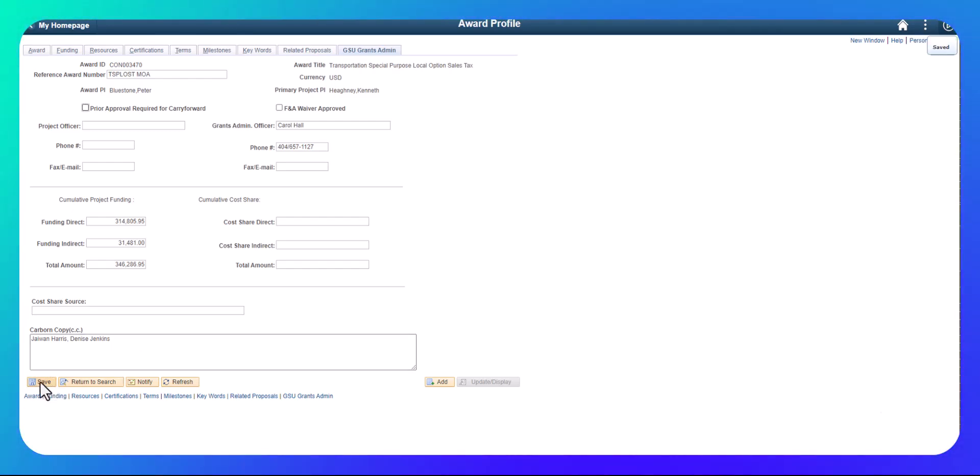
- Open the award modifications and clear the issue date of the period 12 row
{"action": "left_click", "coordinate": [39, 50]}
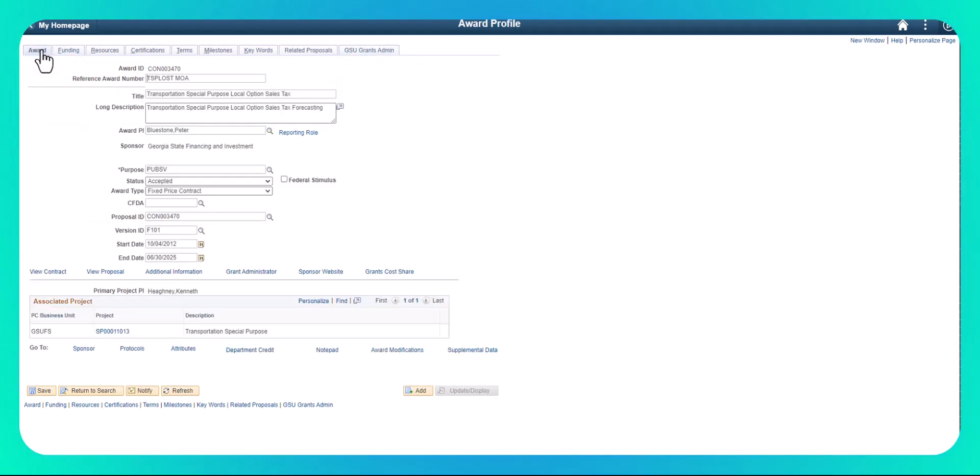
{"action": "left_click", "coordinate": [380, 351]}
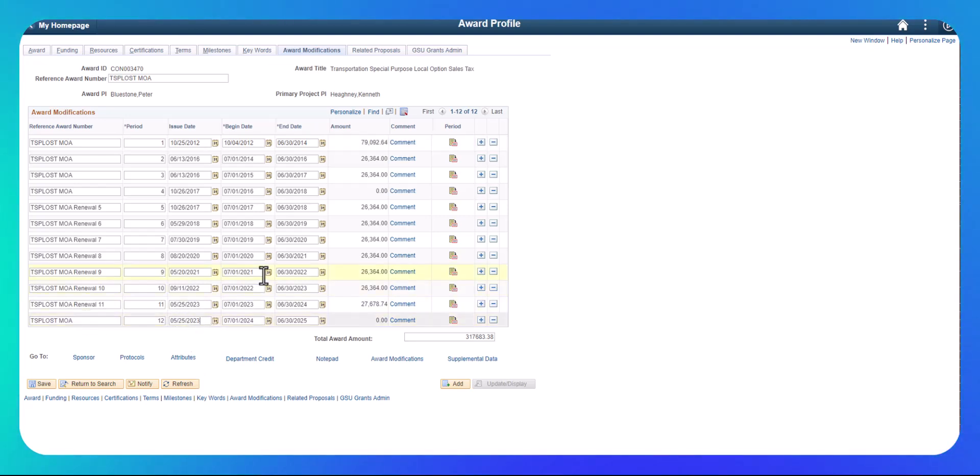
{"action": "key", "text": "BackSpace"}
{"action": "key", "text": "BackSpace"}
{"action": "key", "text": "BackSpace"}
{"action": "key", "text": "BackSpace"}
{"action": "key", "text": "BackSpace"}
{"action": "key", "text": "BackSpace"}
{"action": "key", "text": "BackSpace"}
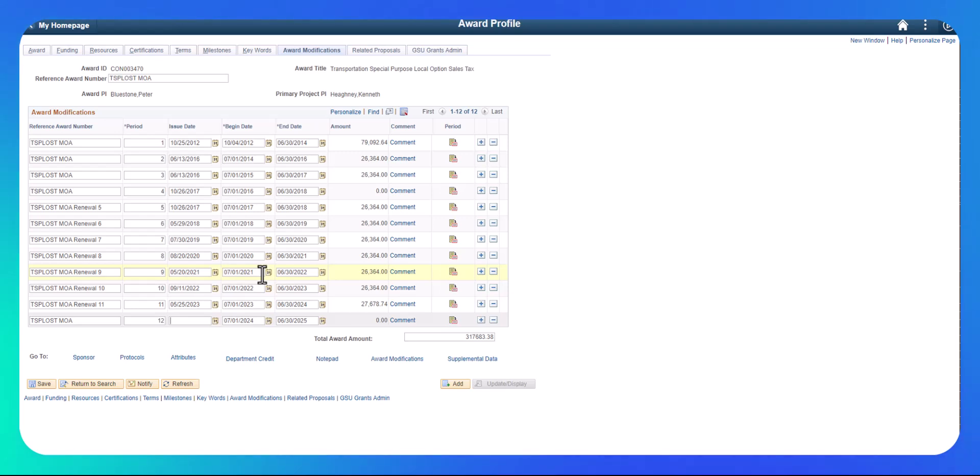
- Copy the period 11 reference award number to period 12 and change it to TSPLOST MOA Renewal 12
{"action": "left_click_drag", "start_coordinate": [105, 304], "coordinate": [27, 304]}
{"action": "key", "text": "ctrl+c"}
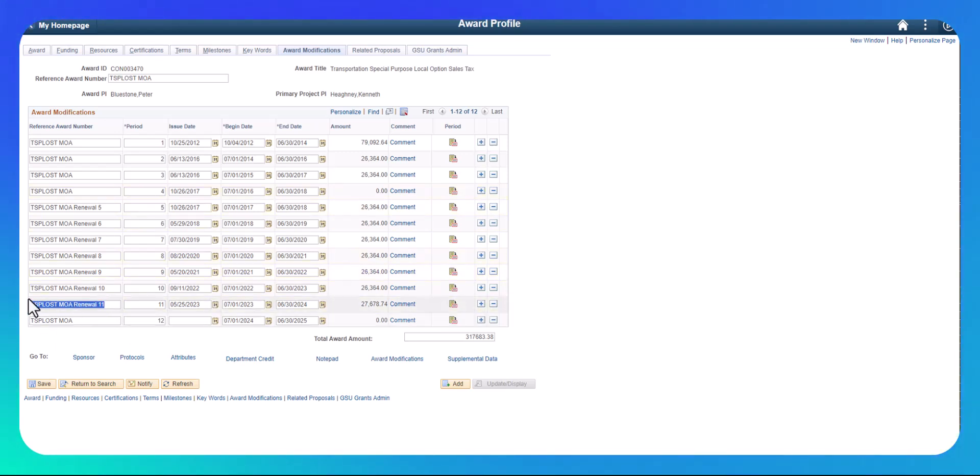
{"action": "triple_click", "coordinate": [82, 321]}
{"action": "key", "text": "ctrl+v"}
{"action": "key", "text": "BackSpace"}
{"action": "type", "text": "2"}
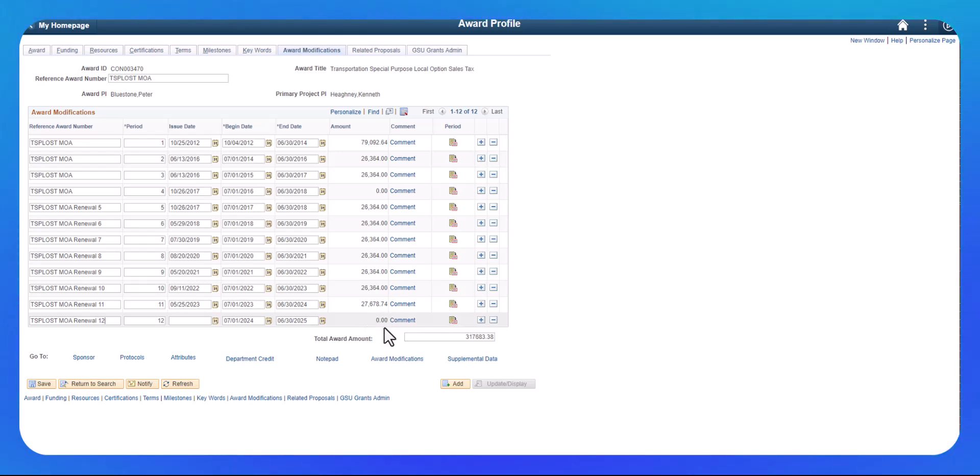
- In the period 12 modification details, set the type to Additional Time and Funding and the amount to 28603.57
{"action": "left_click", "coordinate": [452, 320]}
{"action": "left_click", "coordinate": [172, 231]}
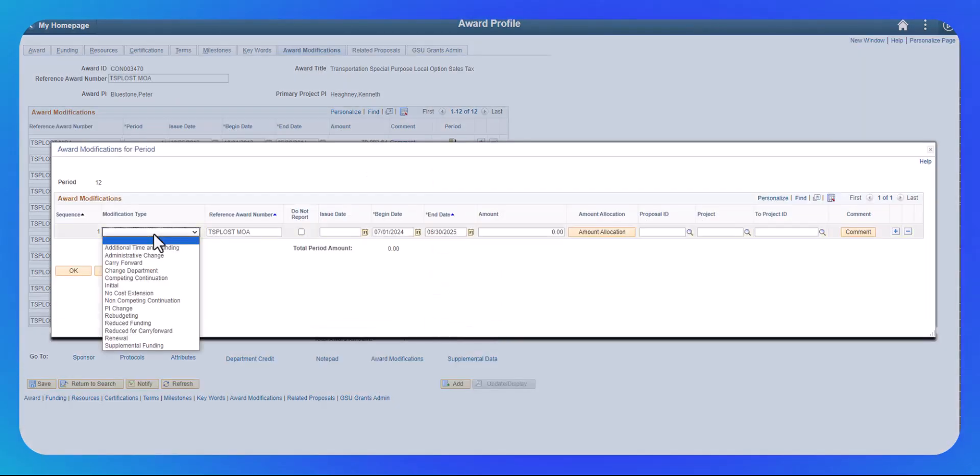
{"action": "left_click", "coordinate": [145, 249]}
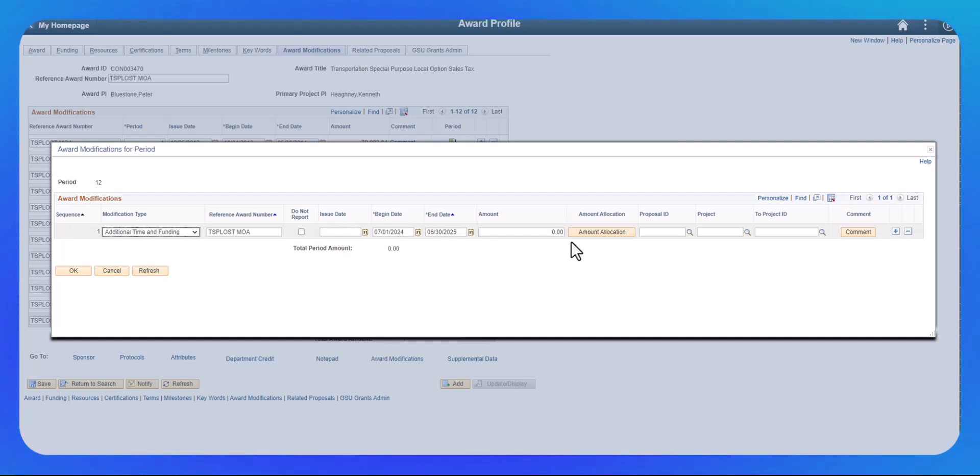
{"action": "left_click", "coordinate": [530, 230]}
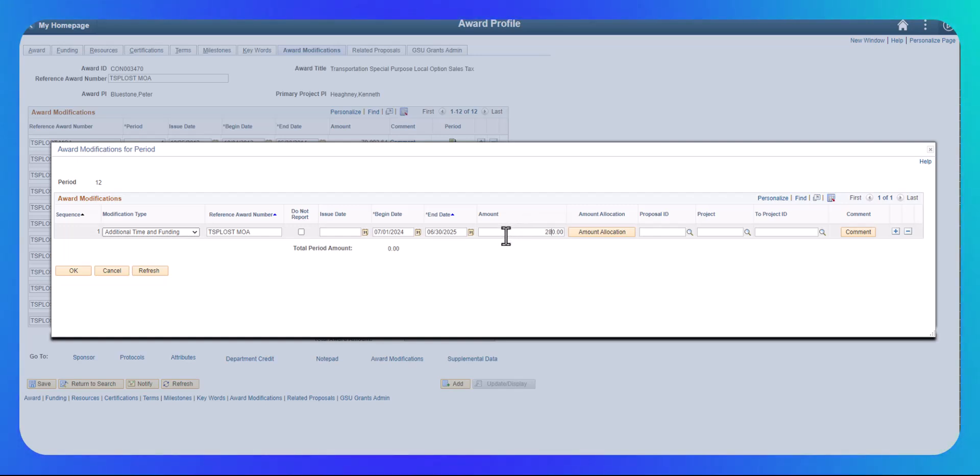
{"action": "type", "text": "28603.57"}
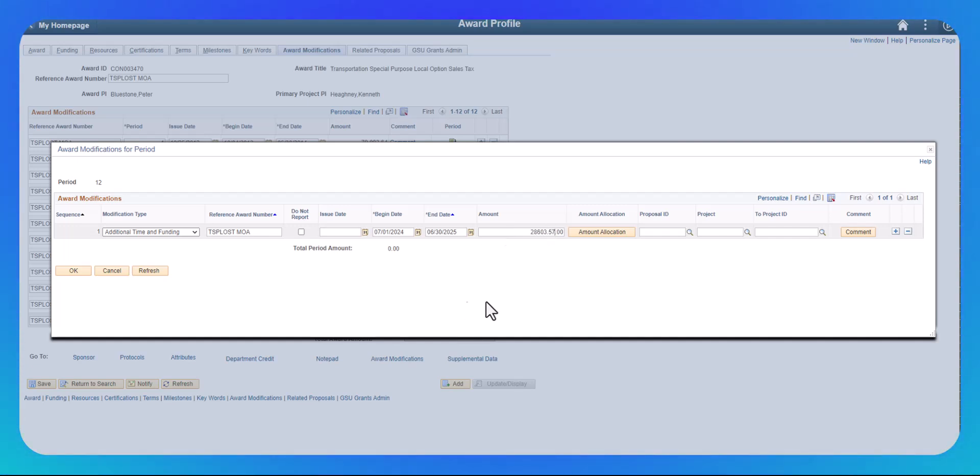
{"action": "key", "text": "Delete"}
{"action": "key", "text": "Delete"}
{"action": "key", "text": "Delete"}
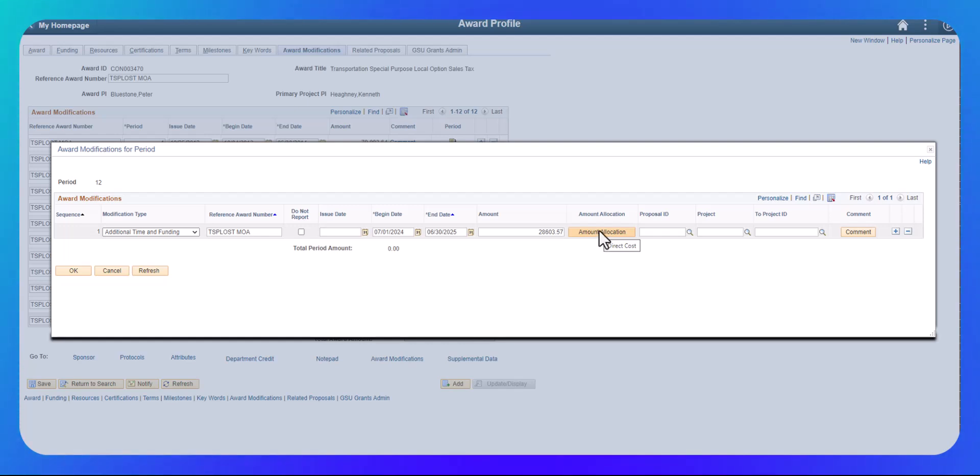
- Allocate the period 12 modification amount as 26003.25 direct cost and 2600.32 indirect cost, and accept the allocation
{"action": "left_click", "coordinate": [597, 231]}
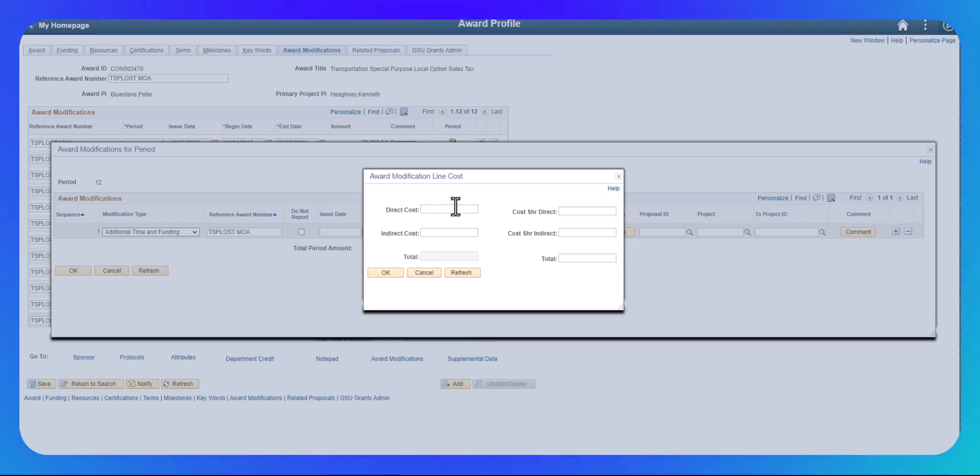
{"action": "type", "text": "26003.258"}
{"action": "key", "text": "Tab"}
{"action": "type", "text": "2600.32"}
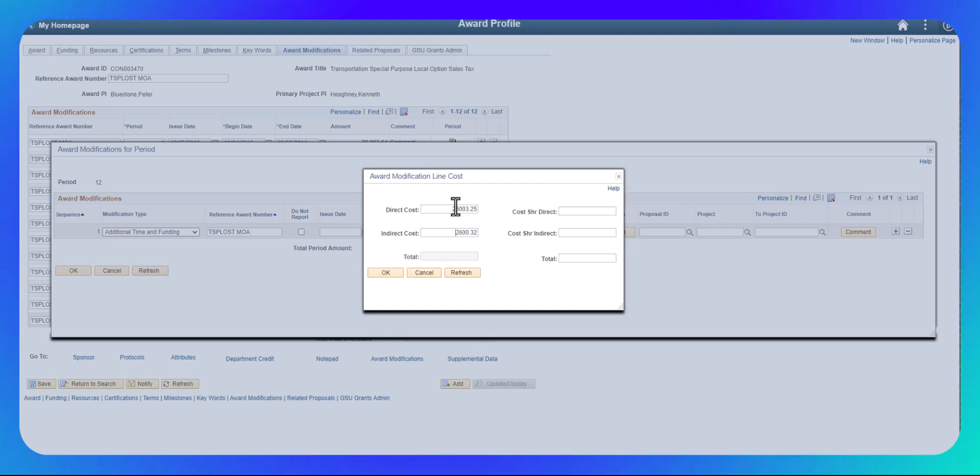
{"action": "left_click", "coordinate": [384, 272]}
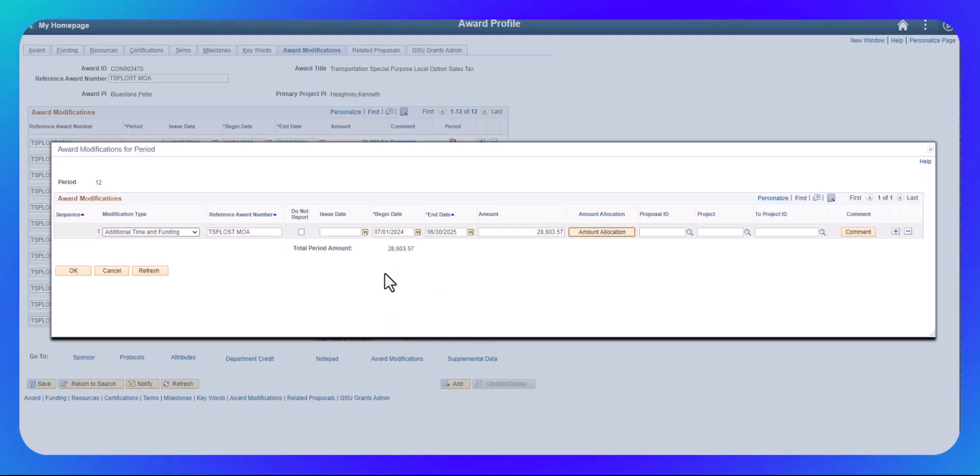
- Link the period 12 modification to proposal CON019387 and set both its project and To Project ID to SP00011013
{"action": "left_click", "coordinate": [689, 232]}
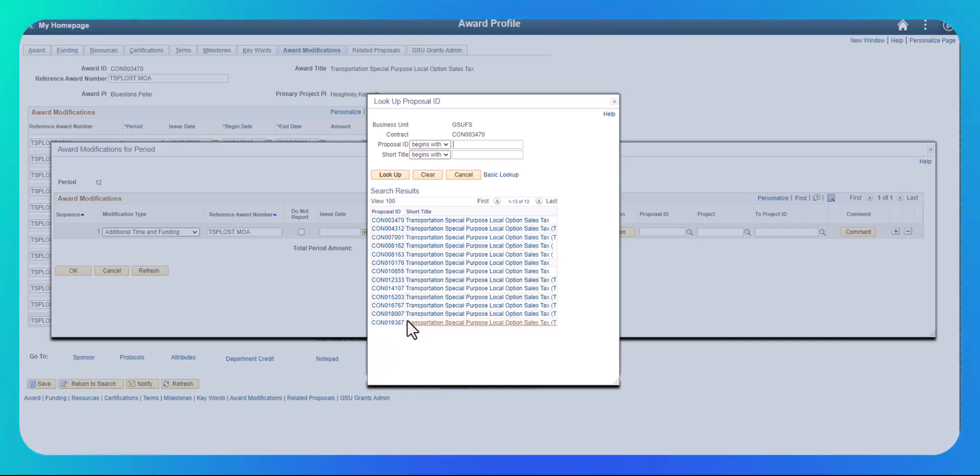
{"action": "left_click", "coordinate": [387, 322]}
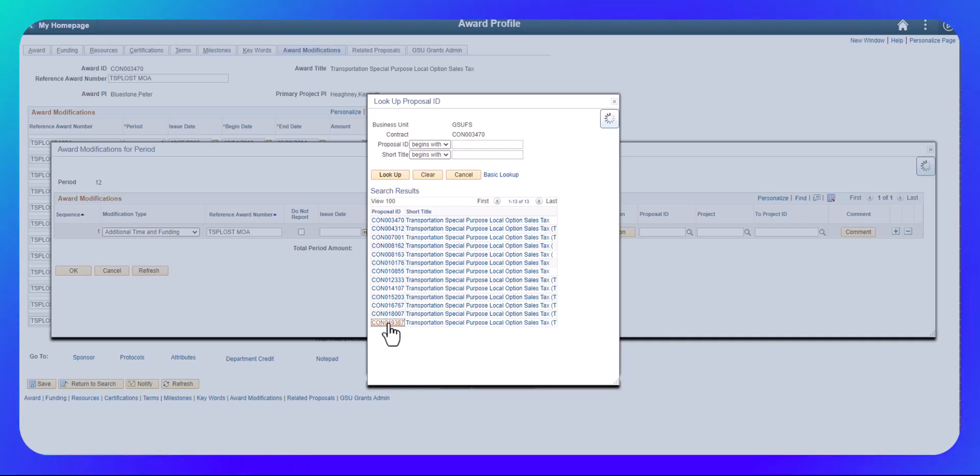
{"action": "left_click", "coordinate": [747, 231]}
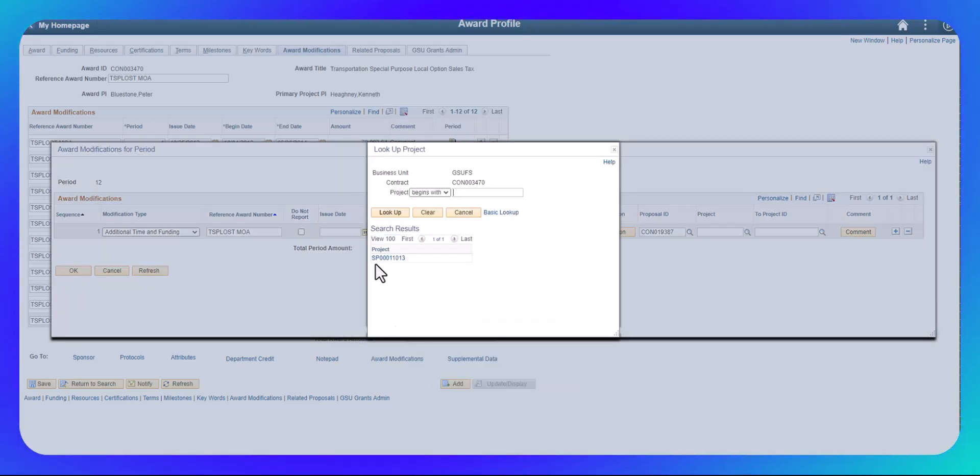
{"action": "left_click", "coordinate": [388, 258]}
{"action": "left_click", "coordinate": [822, 232]}
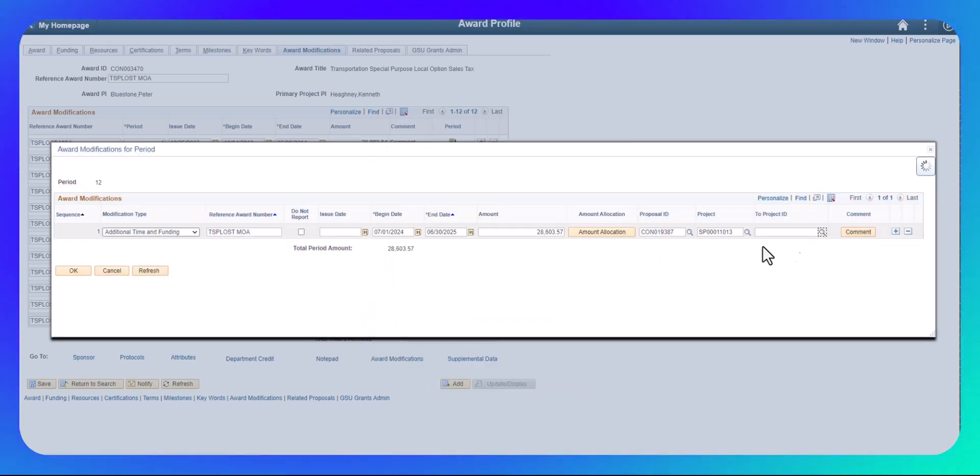
{"action": "left_click", "coordinate": [387, 259]}
- Add the comment "Renewal 12 funding through 6/30/25" to the period 12 modification and accept the modification details
{"action": "left_click", "coordinate": [866, 233]}
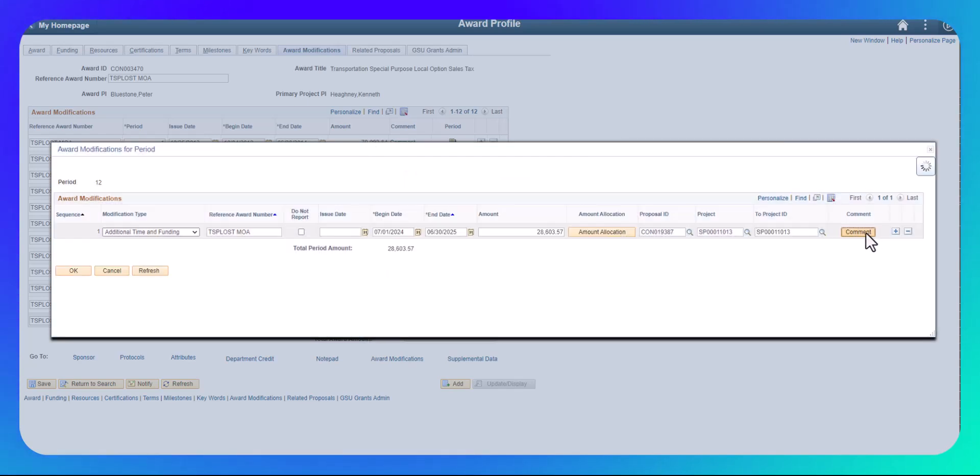
{"action": "type", "text": "Renewal 12 funding through 6/30/2"}
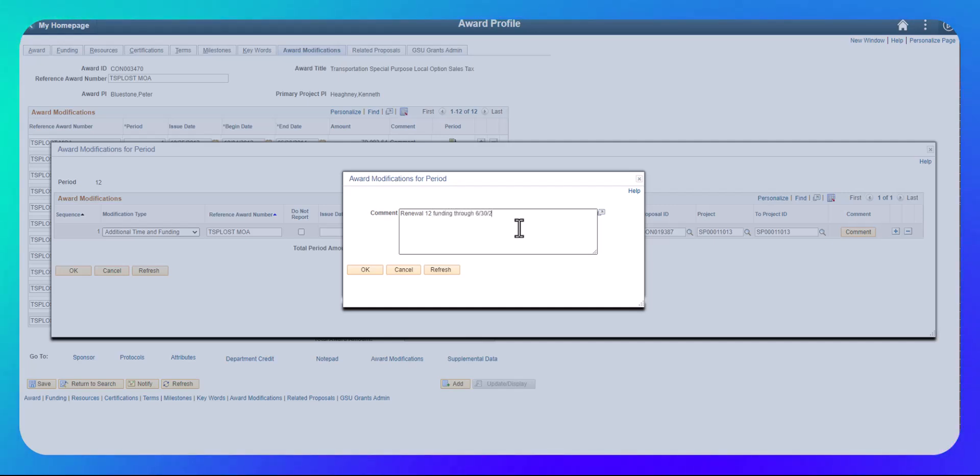
{"action": "left_click", "coordinate": [360, 270]}
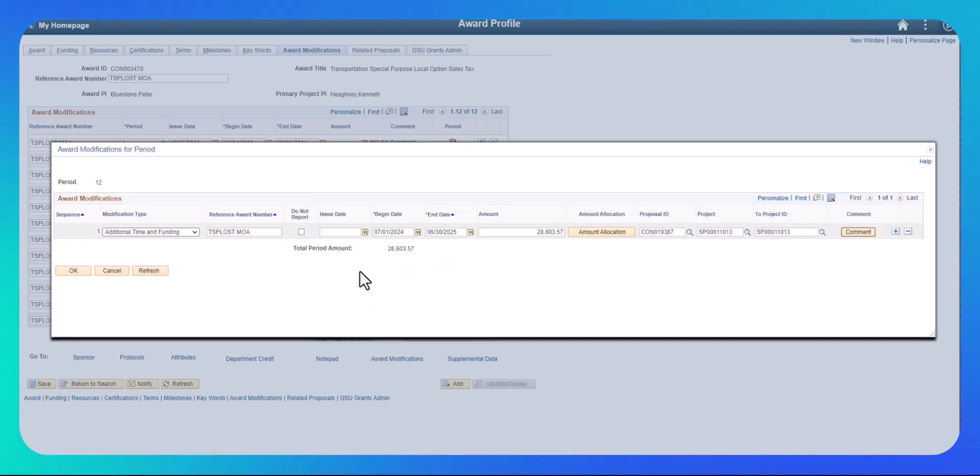
{"action": "left_click", "coordinate": [71, 269]}
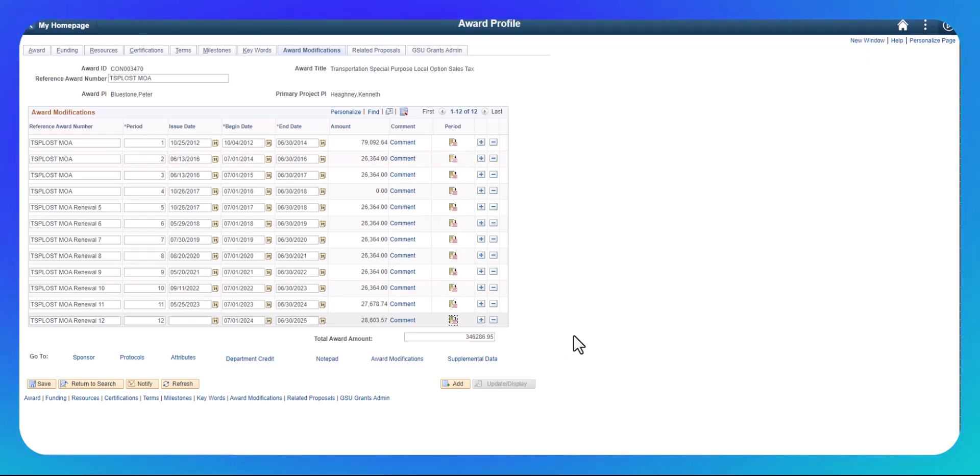
- Check the cumulative project funding in the GSU Grants Admin section and save the award
{"action": "left_click", "coordinate": [427, 51]}
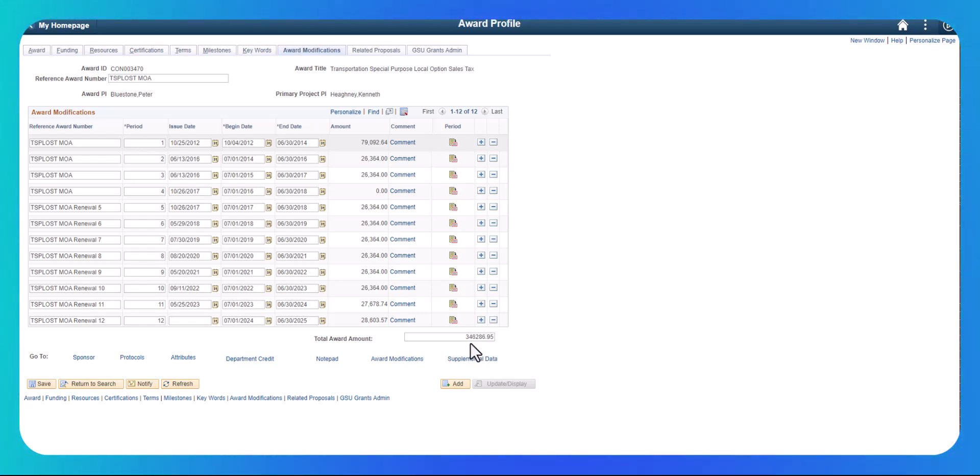
{"action": "left_click", "coordinate": [437, 50]}
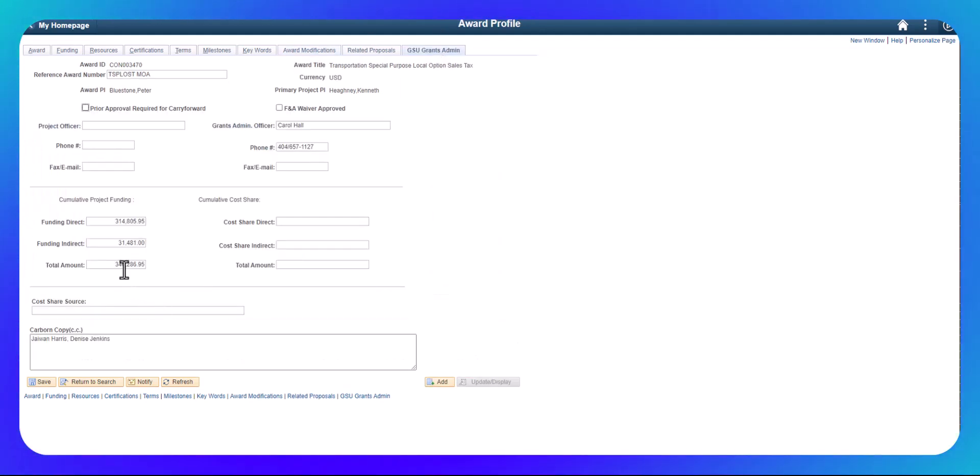
{"action": "left_click", "coordinate": [43, 381]}
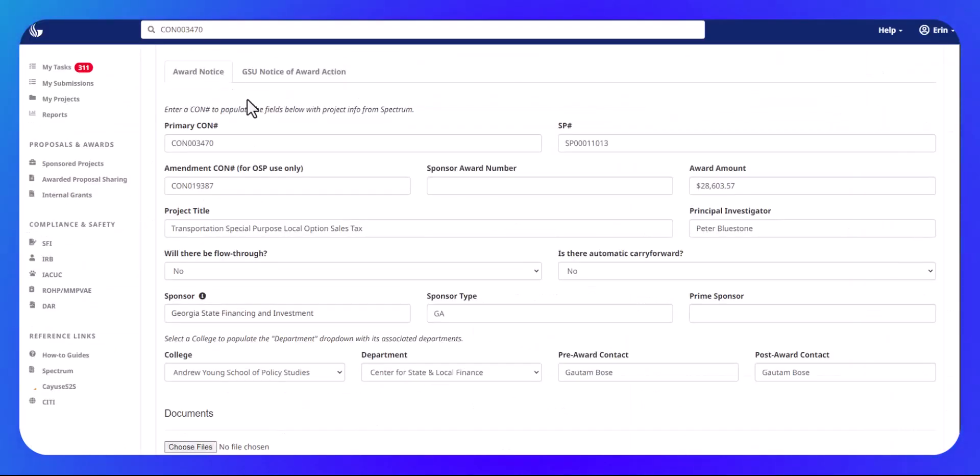
- Switch to the award notice portal and copy the notice's SP# into the Project ID of the GSU Notice of Award Action
{"action": "left_click_drag", "start_coordinate": [623, 142], "coordinate": [519, 136]}
{"action": "key", "text": "ctrl+c"}
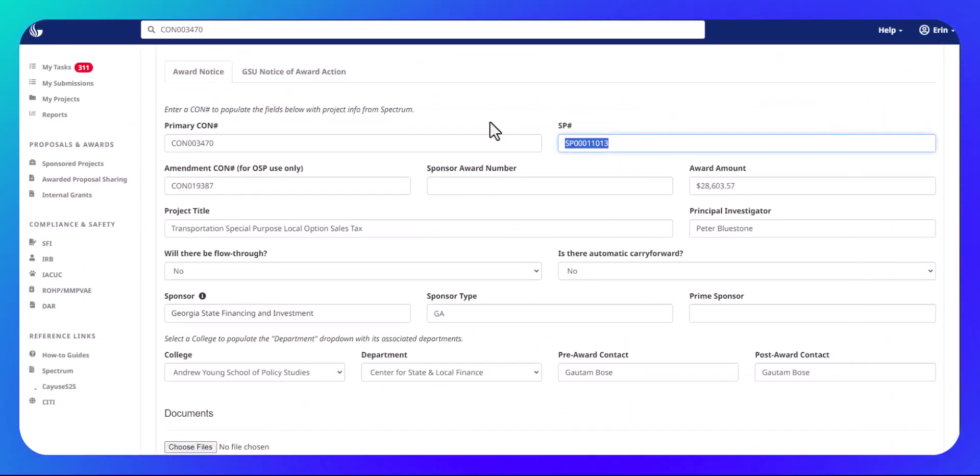
{"action": "scroll", "coordinate": [316, 138], "scroll_direction": "up", "scroll_amount": 3}
{"action": "left_click", "coordinate": [312, 148]}
{"action": "left_click", "coordinate": [252, 220]}
{"action": "key", "text": "ctrl+v"}
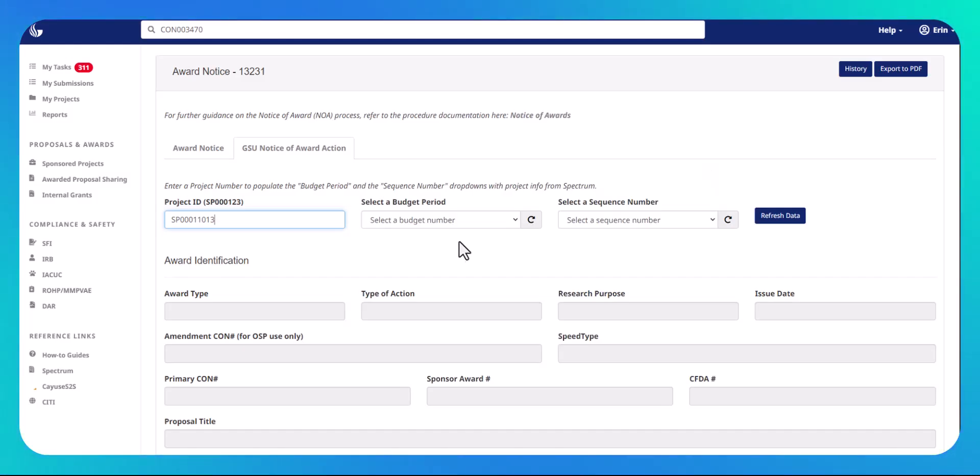
- Load the award action data for budget period 12 and sequence number 1
{"action": "left_click", "coordinate": [467, 219]}
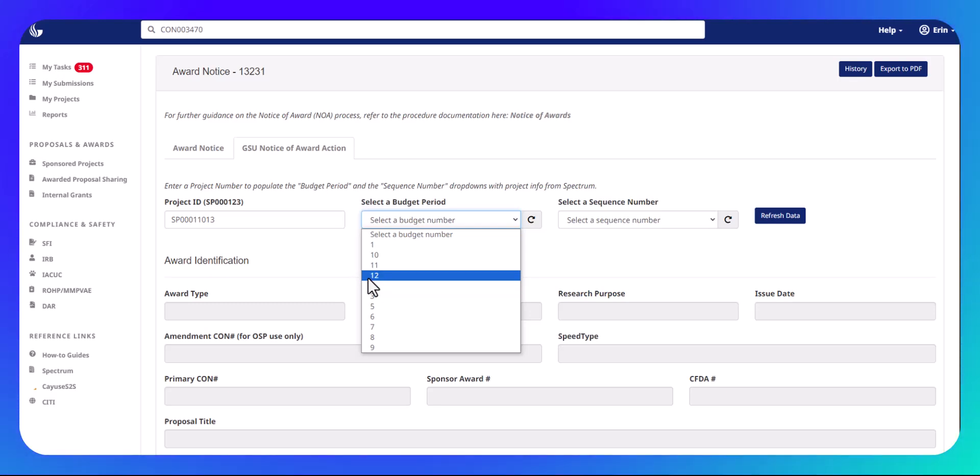
{"action": "left_click", "coordinate": [381, 275]}
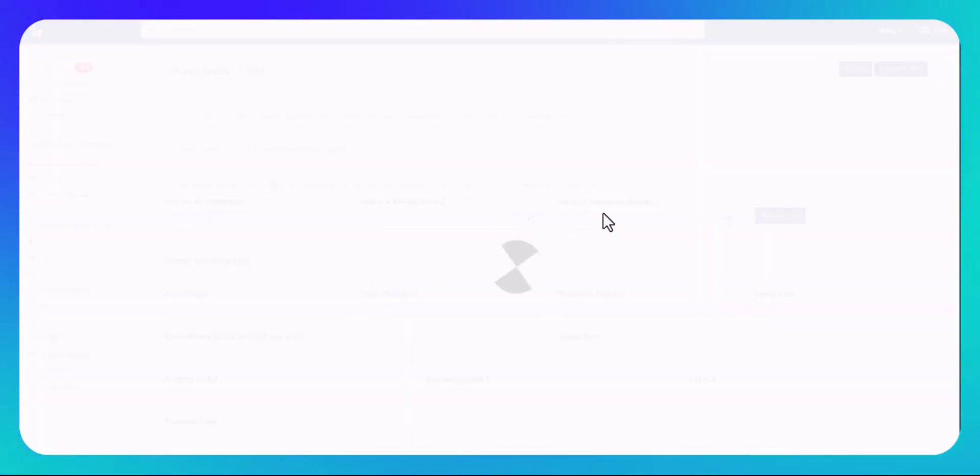
{"action": "left_click", "coordinate": [596, 219]}
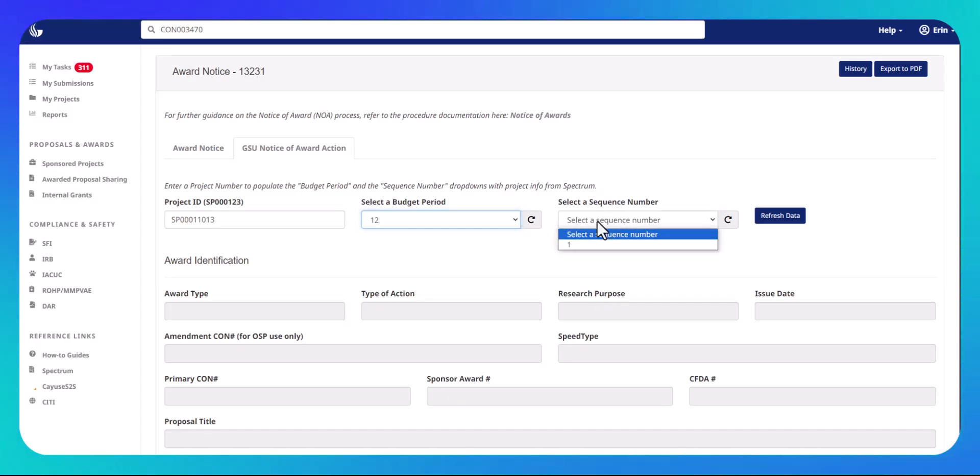
{"action": "left_click", "coordinate": [579, 240]}
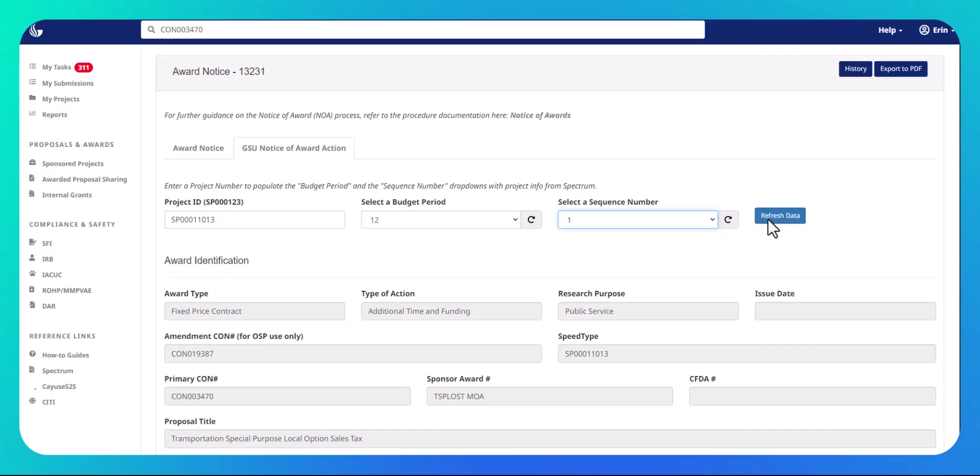
- Review the populated award action from award identification through financial information, effort, invoicing, reports, subawards, terms and comments
{"action": "scroll", "coordinate": [755, 220], "scroll_direction": "down", "scroll_amount": 3}
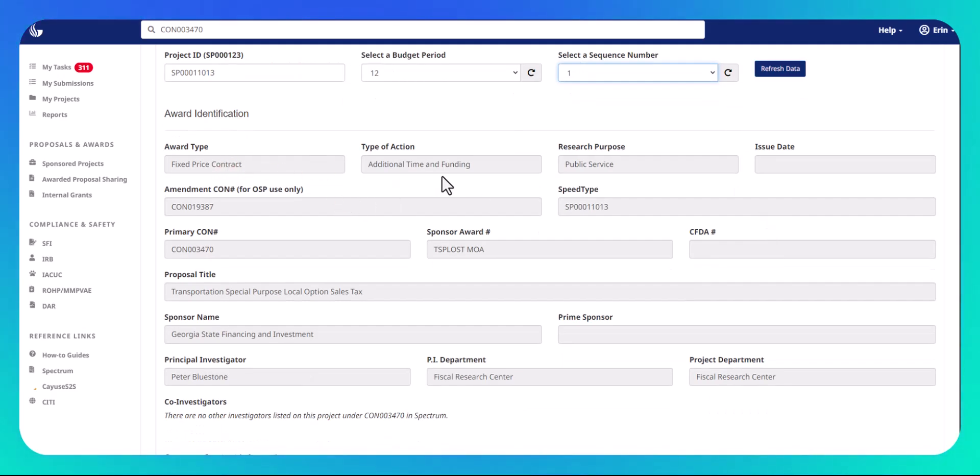
{"action": "scroll", "coordinate": [442, 176], "scroll_direction": "down", "scroll_amount": 8}
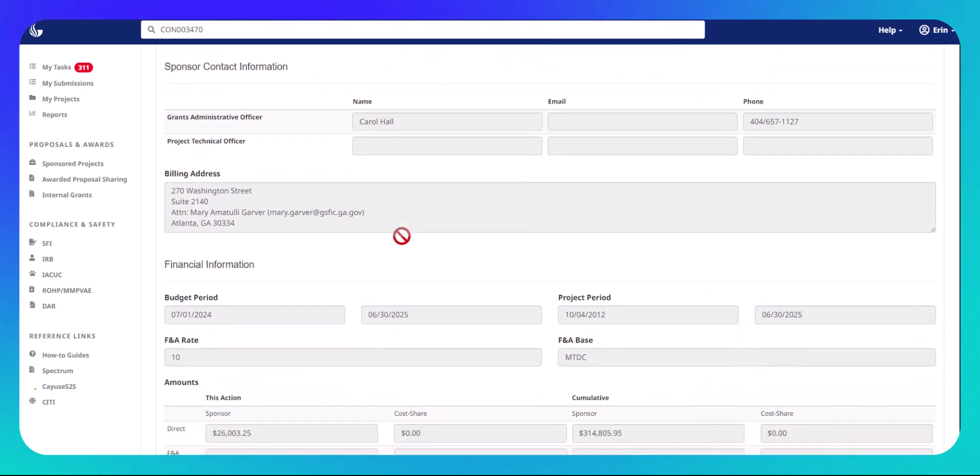
{"action": "scroll", "coordinate": [508, 225], "scroll_direction": "down", "scroll_amount": 1}
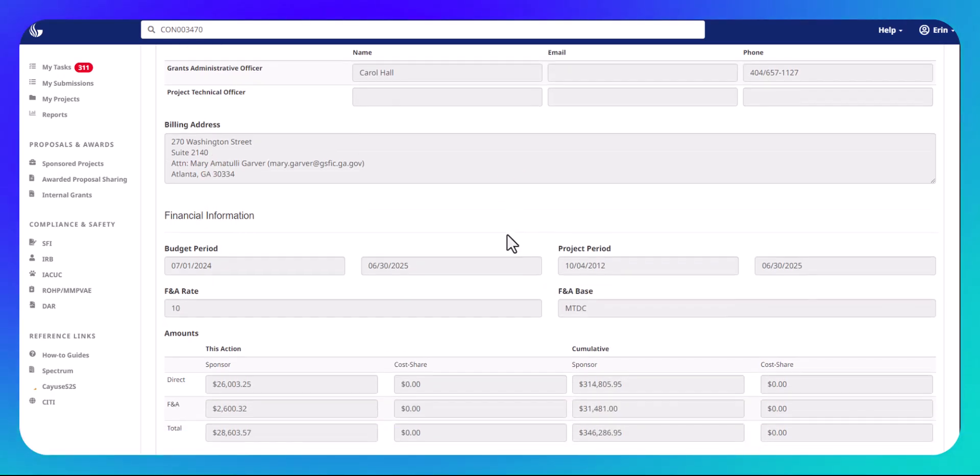
{"action": "scroll", "coordinate": [507, 243], "scroll_direction": "down", "scroll_amount": 1}
{"action": "scroll", "coordinate": [507, 243], "scroll_direction": "down", "scroll_amount": 1}
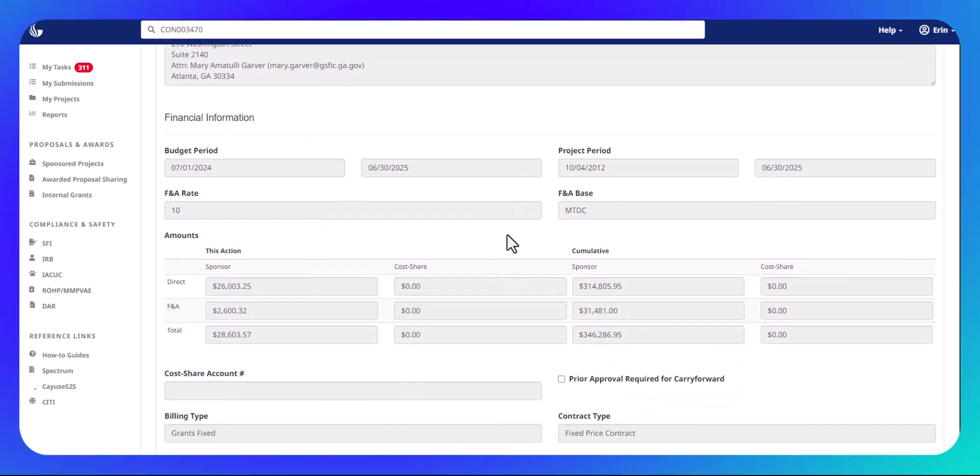
{"action": "scroll", "coordinate": [506, 235], "scroll_direction": "down", "scroll_amount": 2}
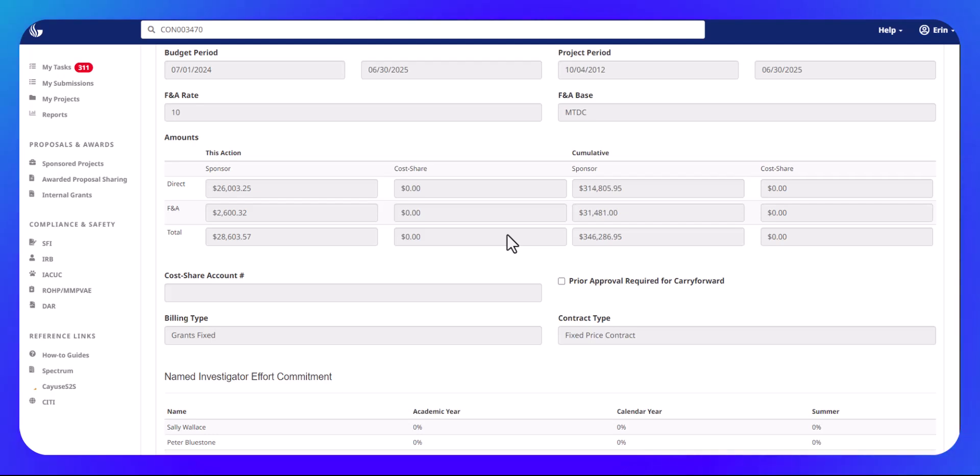
{"action": "scroll", "coordinate": [506, 233], "scroll_direction": "down", "scroll_amount": 2}
{"action": "scroll", "coordinate": [507, 234], "scroll_direction": "down", "scroll_amount": 2}
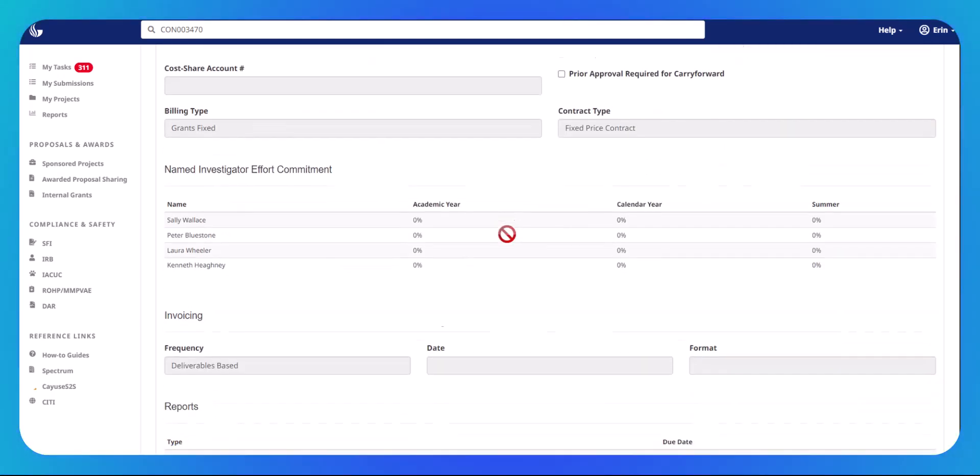
{"action": "scroll", "coordinate": [507, 234], "scroll_direction": "down", "scroll_amount": 1}
{"action": "scroll", "coordinate": [507, 234], "scroll_direction": "down", "scroll_amount": 3}
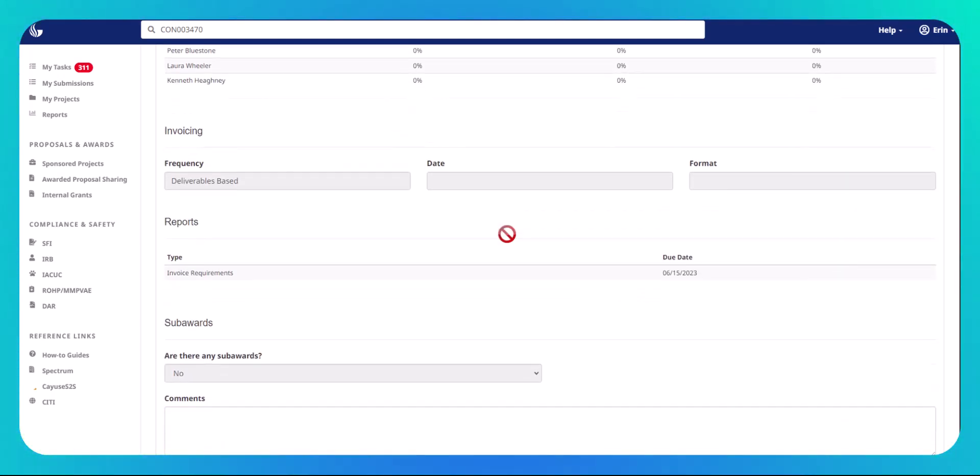
{"action": "scroll", "coordinate": [507, 234], "scroll_direction": "down", "scroll_amount": 1}
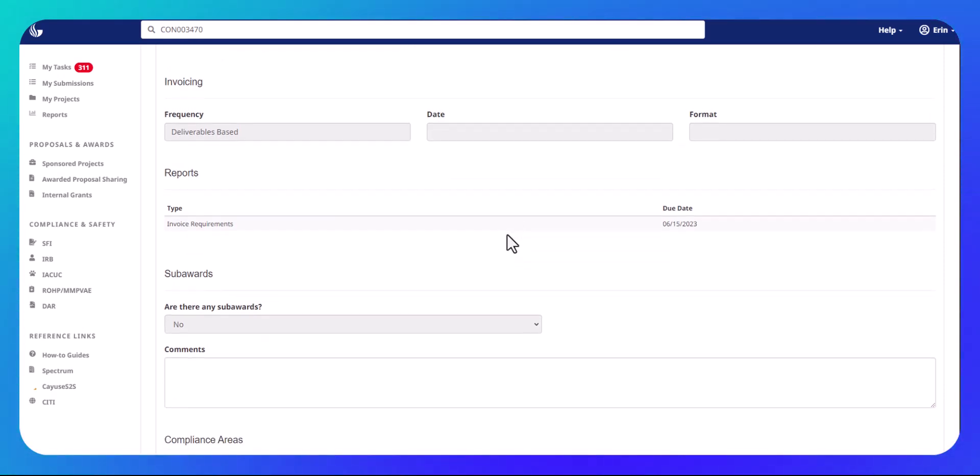
{"action": "scroll", "coordinate": [507, 234], "scroll_direction": "down", "scroll_amount": 1}
{"action": "scroll", "coordinate": [507, 233], "scroll_direction": "down", "scroll_amount": 1}
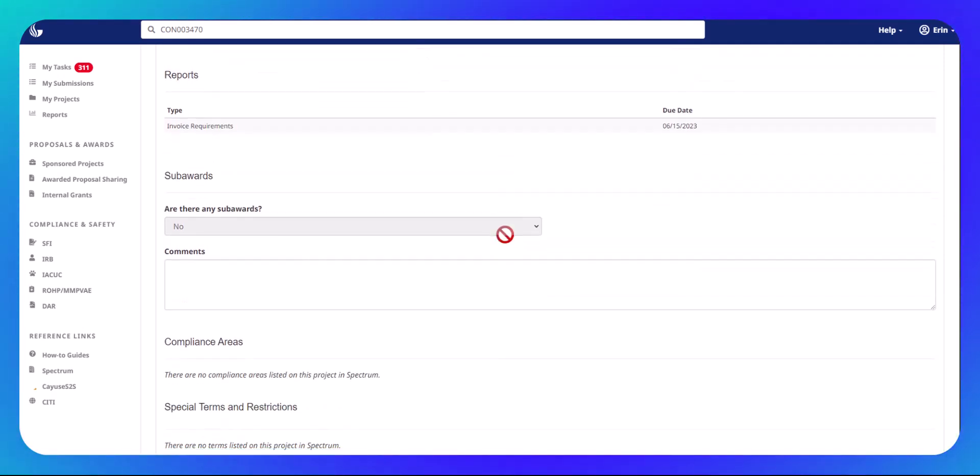
{"action": "scroll", "coordinate": [377, 257], "scroll_direction": "down", "scroll_amount": 1}
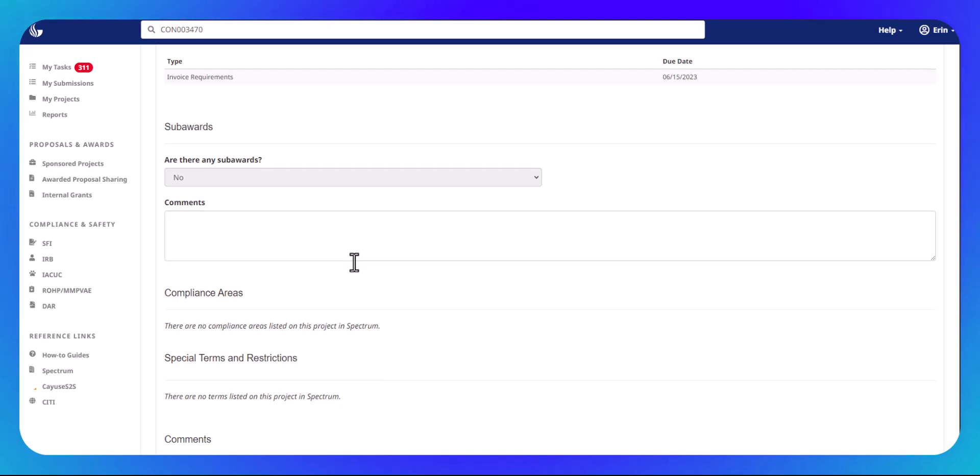
{"action": "scroll", "coordinate": [346, 258], "scroll_direction": "down", "scroll_amount": 2}
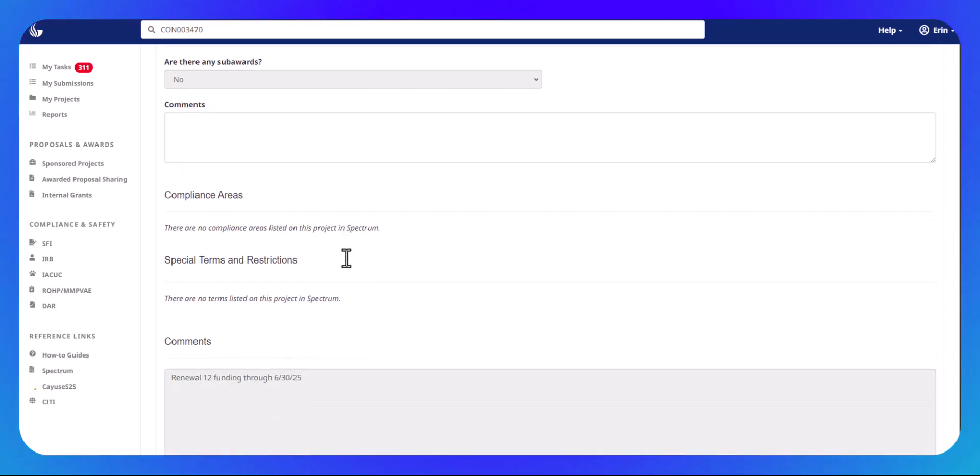
{"action": "scroll", "coordinate": [346, 258], "scroll_direction": "down", "scroll_amount": 4}
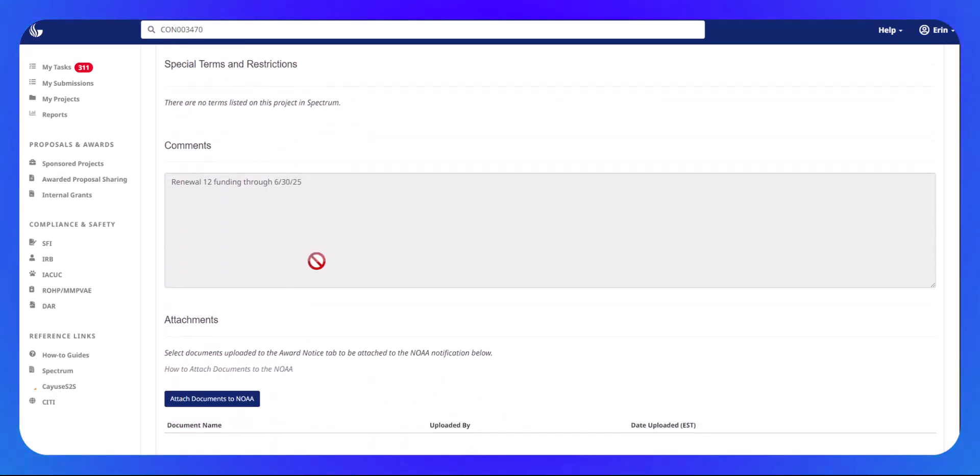
- Attach the fully executed 12th renewal Memorandum of Agreement PDF and the revised OSPA budget workbook to the NOAA, and save the NOAA changes
{"action": "scroll", "coordinate": [220, 376], "scroll_direction": "down", "scroll_amount": 1}
{"action": "left_click", "coordinate": [226, 352]}
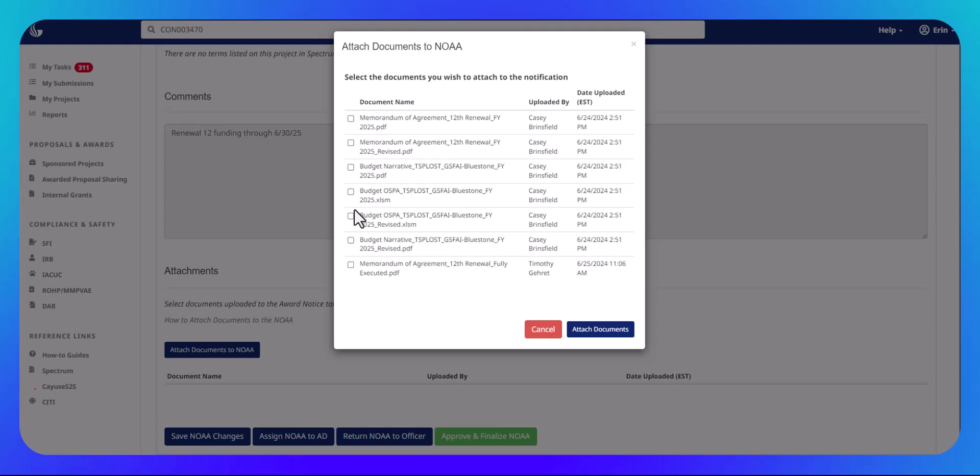
{"action": "left_click", "coordinate": [350, 264]}
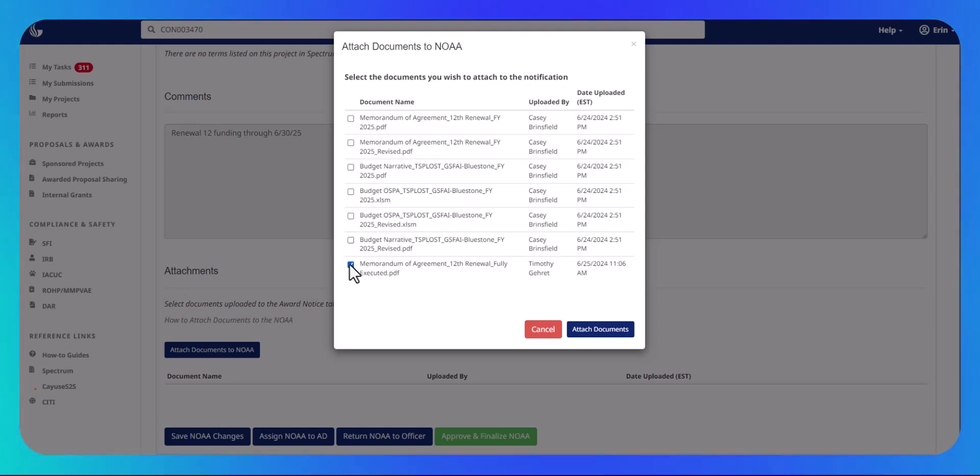
{"action": "left_click", "coordinate": [350, 216]}
{"action": "left_click", "coordinate": [581, 328]}
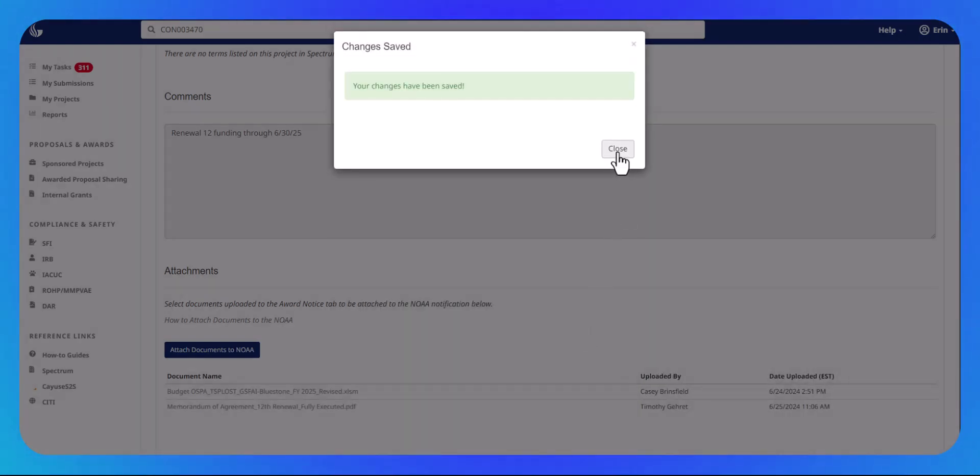
{"action": "left_click", "coordinate": [618, 159]}
{"action": "scroll", "coordinate": [547, 262], "scroll_direction": "down", "scroll_amount": 2}
{"action": "left_click", "coordinate": [197, 401]}
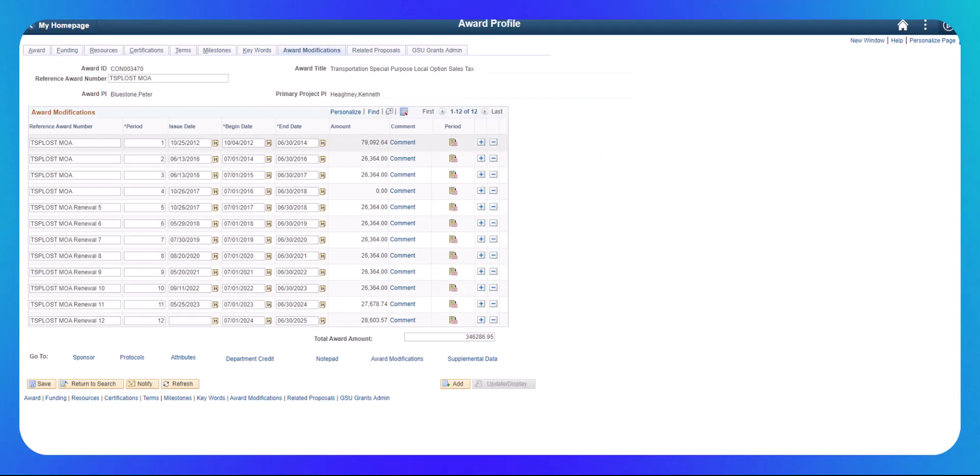
- Open associated project SP00011013 from the award, set its end date to 06/30/2025 and save the project
{"action": "left_click", "coordinate": [35, 50]}
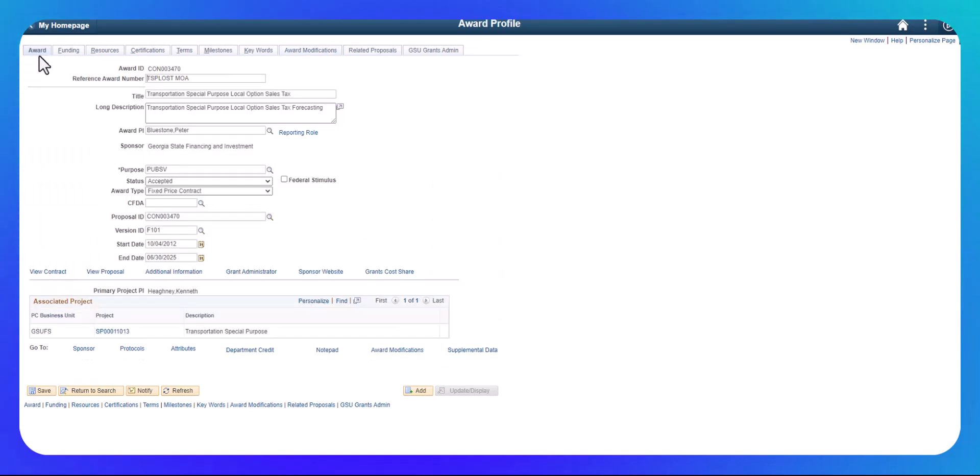
{"action": "left_click", "coordinate": [122, 331]}
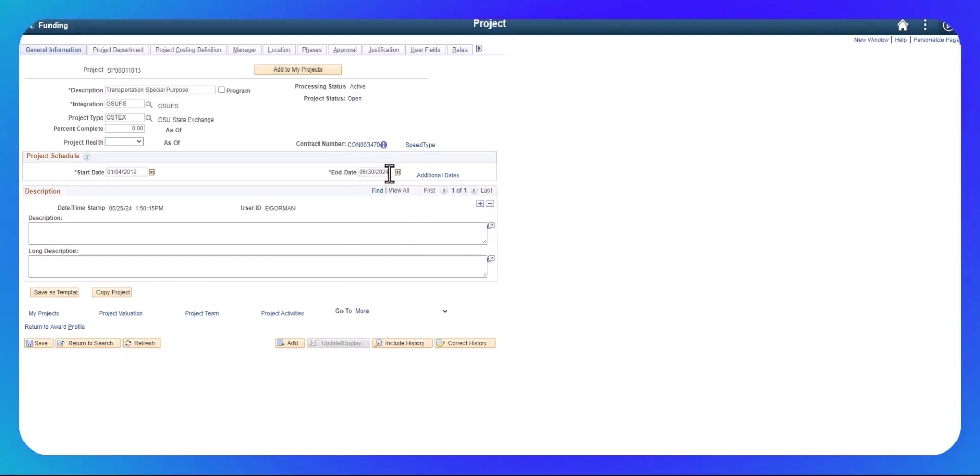
{"action": "key", "text": "BackSpace"}
{"action": "type", "text": "5"}
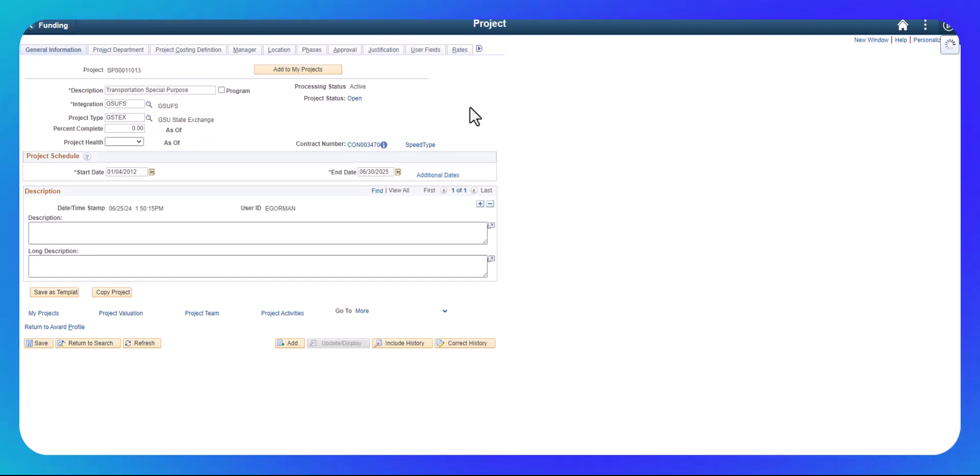
{"action": "left_click", "coordinate": [42, 345]}
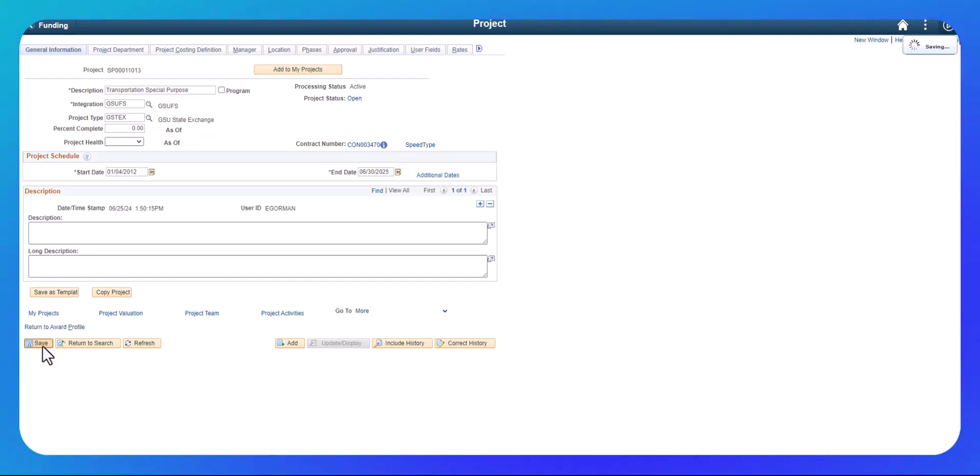
- Open the Project Activity of SP00011013, set the activity's end date to 06/30/2025 and save it
{"action": "left_click", "coordinate": [948, 27]}
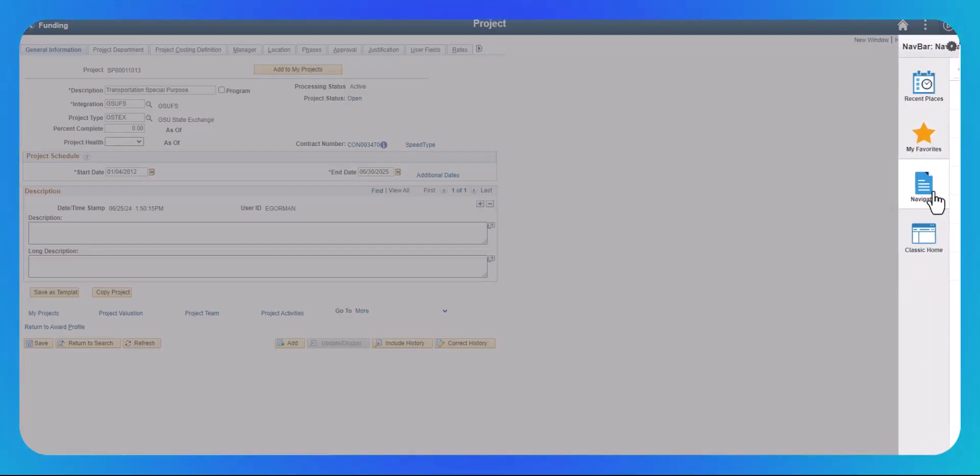
{"action": "left_click", "coordinate": [934, 197]}
{"action": "left_click", "coordinate": [820, 71]}
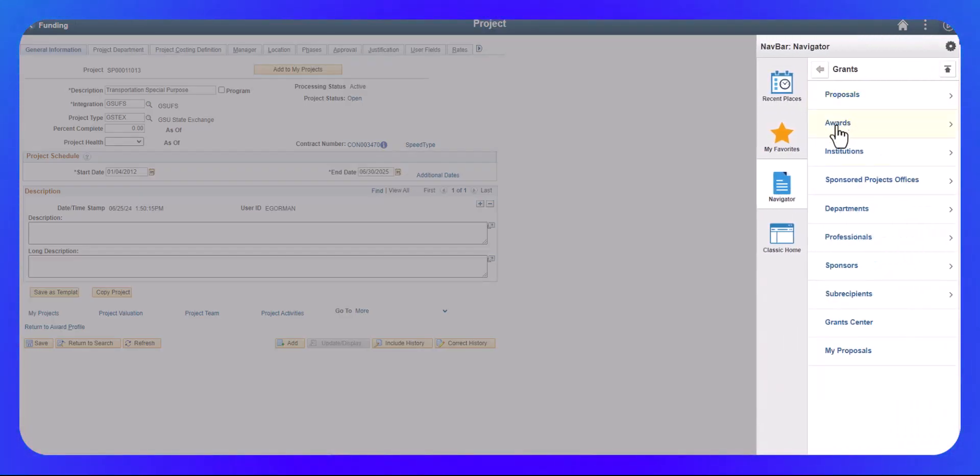
{"action": "left_click", "coordinate": [840, 127]}
{"action": "left_click", "coordinate": [837, 152]}
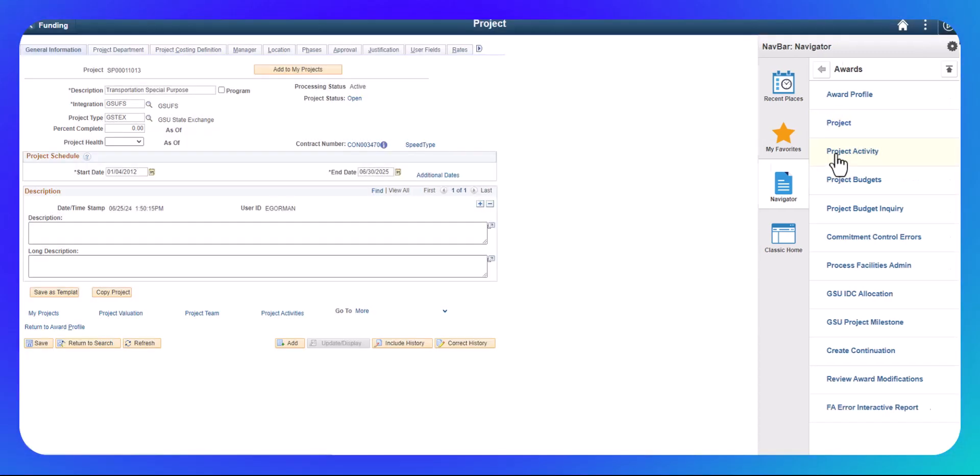
{"action": "left_click", "coordinate": [50, 255]}
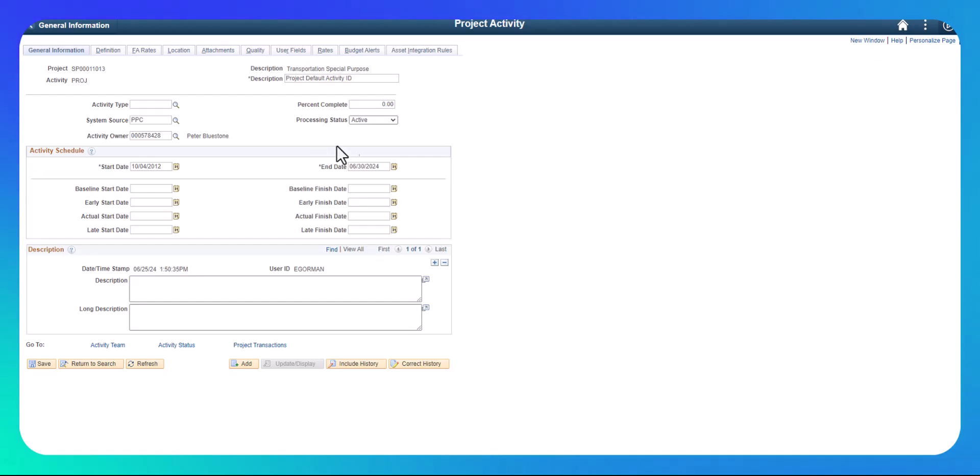
{"action": "left_click", "coordinate": [388, 166]}
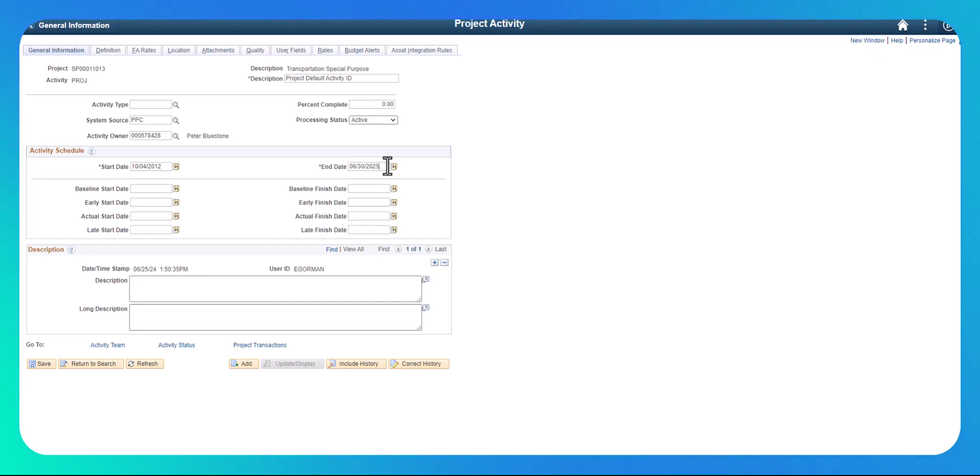
{"action": "left_click", "coordinate": [44, 363]}
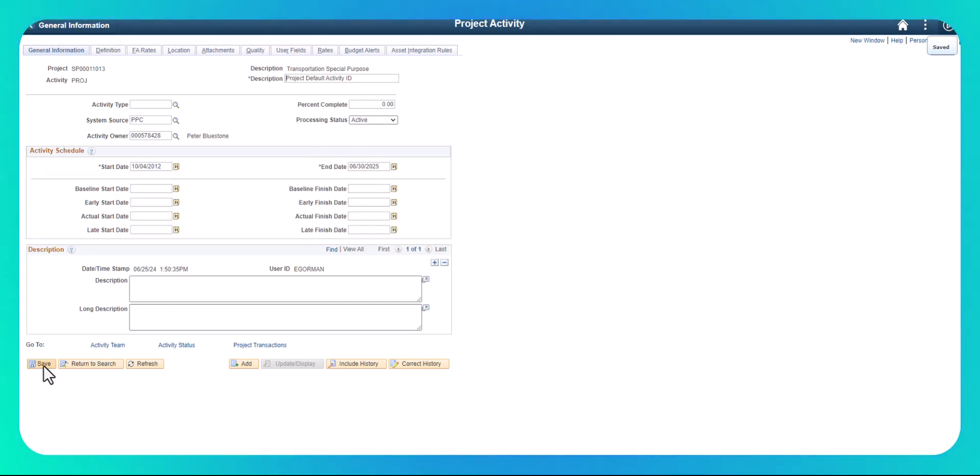
- Return to the project and set the KK End Date in its Project Department details to 06/30/2025
{"action": "left_click", "coordinate": [59, 29]}
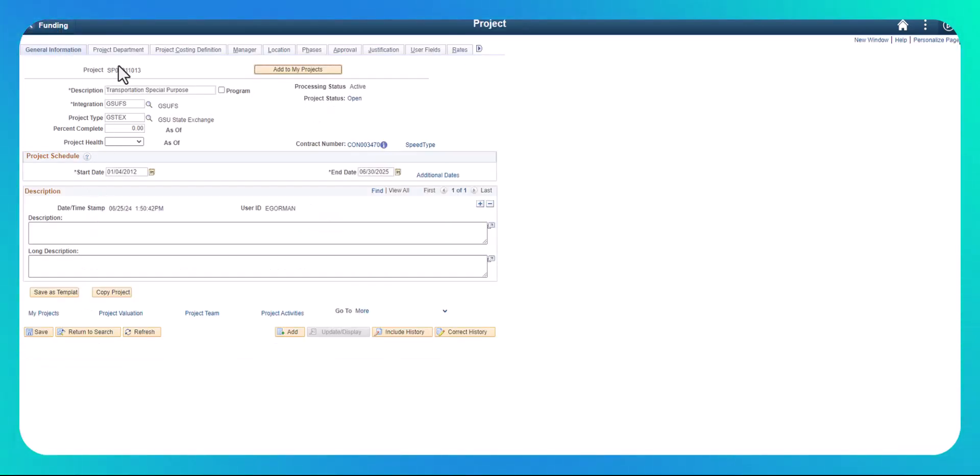
{"action": "left_click", "coordinate": [126, 57]}
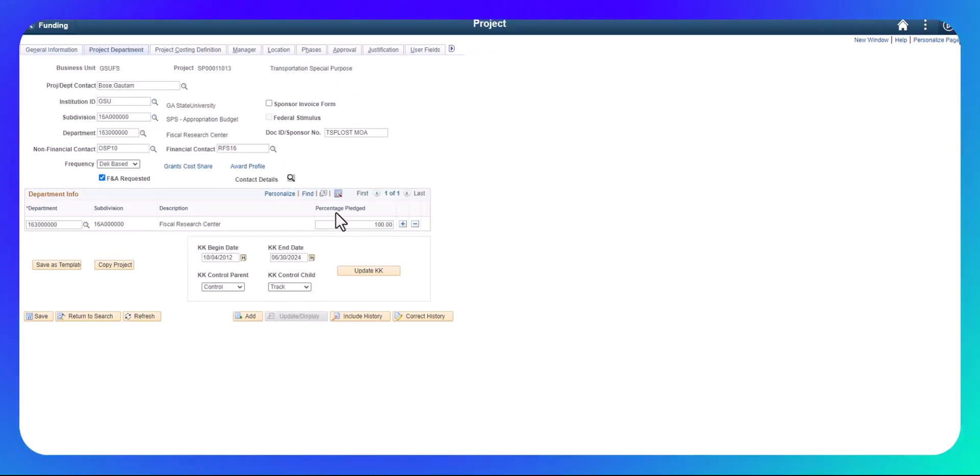
{"action": "key", "text": "BackSpace"}
{"action": "type", "text": "5"}
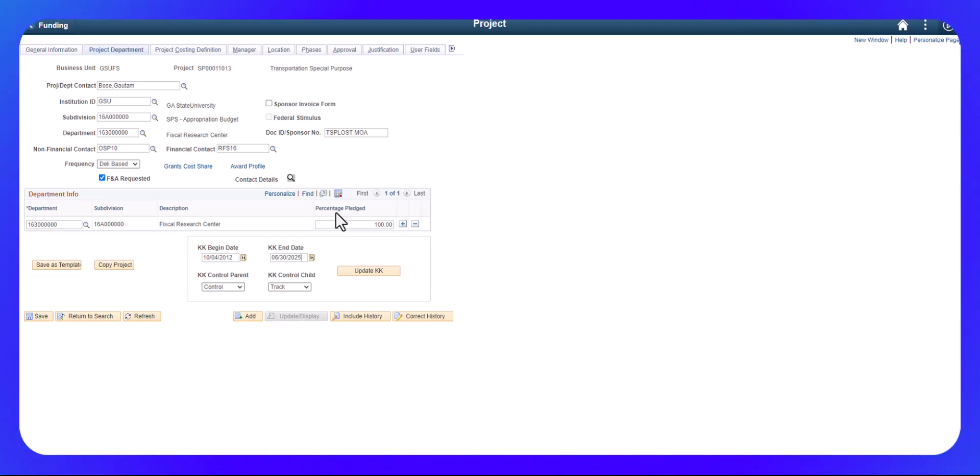
- Set KK Control Child to Track w/BD, update KK and save the project
{"action": "left_click", "coordinate": [280, 287]}
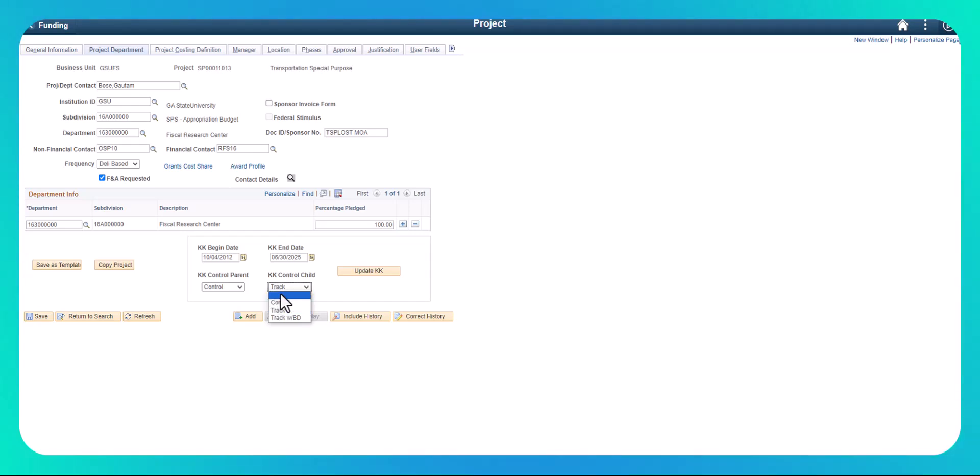
{"action": "left_click", "coordinate": [272, 317]}
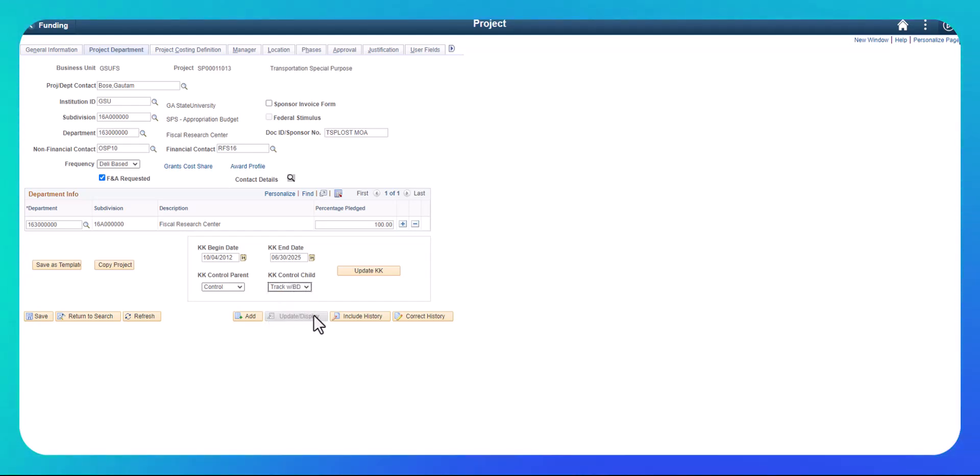
{"action": "left_click", "coordinate": [355, 271]}
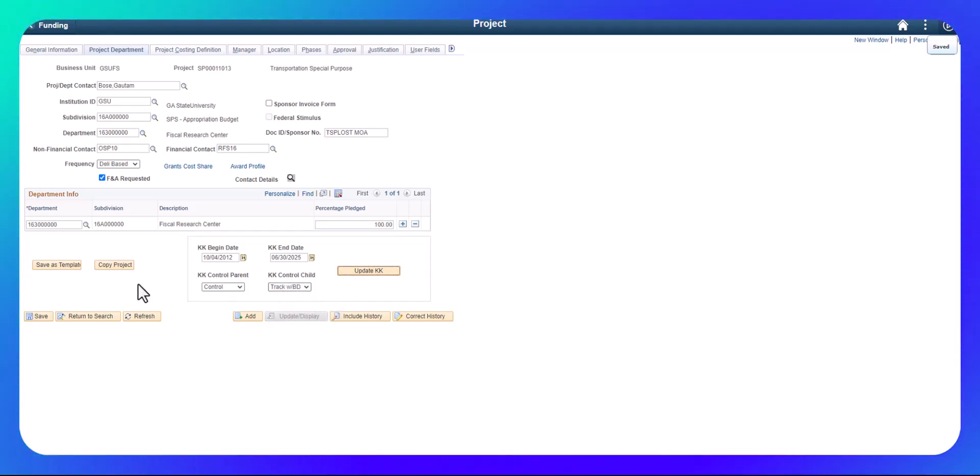
{"action": "left_click", "coordinate": [36, 315]}
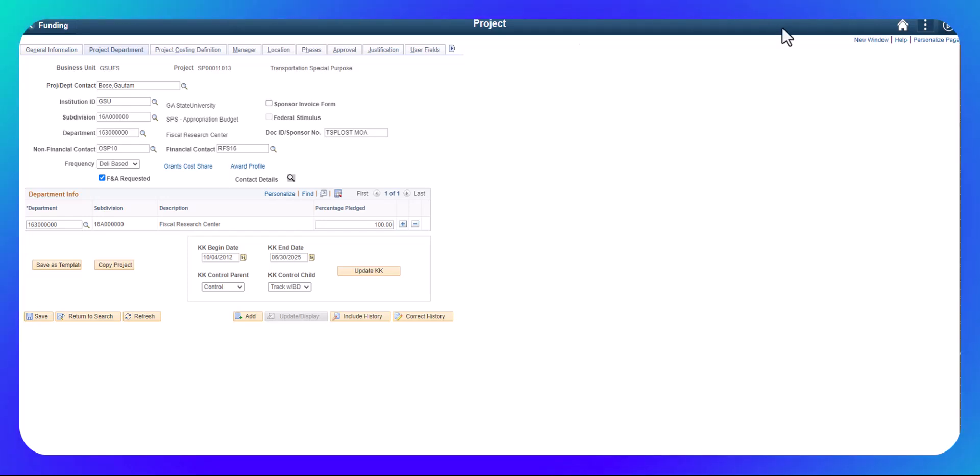
- Return to the award profile and open the budget detail for funding period 12
{"action": "left_click", "coordinate": [59, 28]}
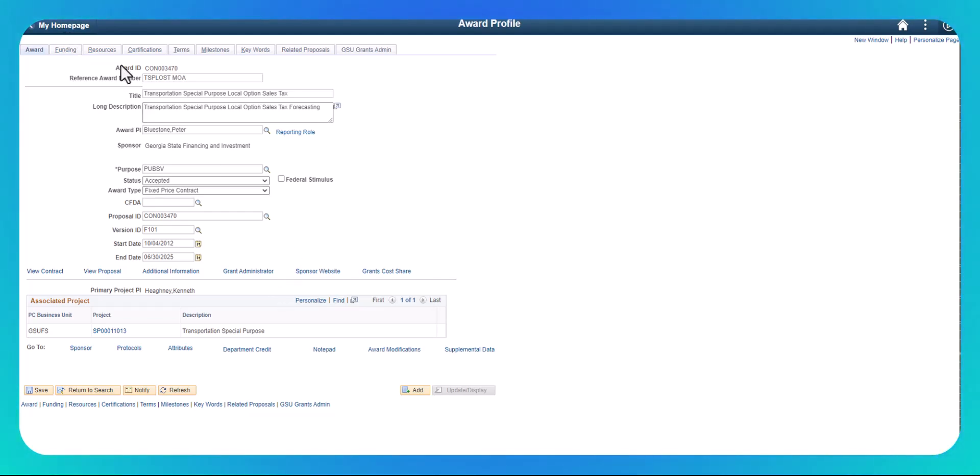
{"action": "left_click", "coordinate": [69, 54]}
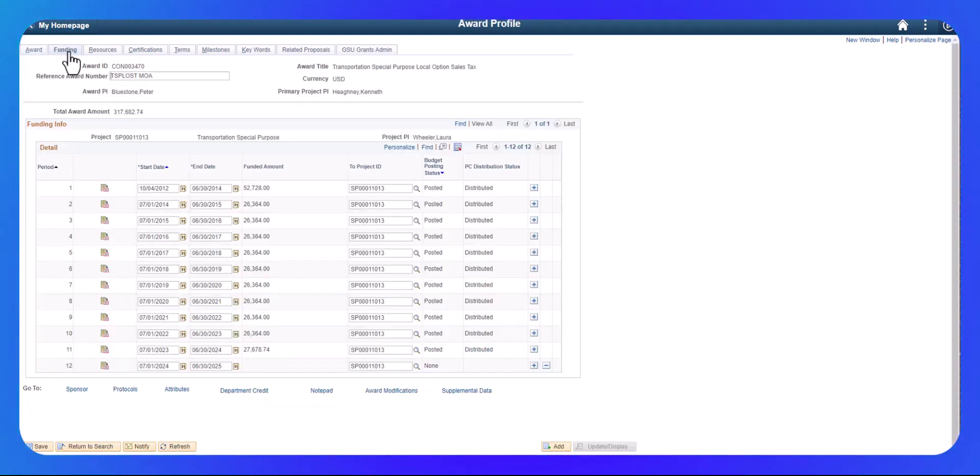
{"action": "left_click", "coordinate": [105, 365]}
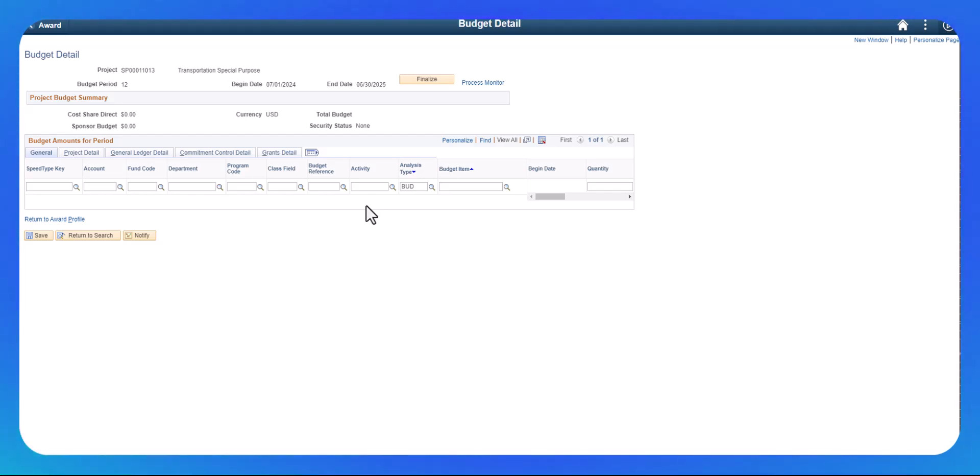
- Add five more rows to the budget amounts for period 12
{"action": "left_click_drag", "start_coordinate": [559, 200], "coordinate": [620, 197]}
{"action": "left_click", "coordinate": [607, 185]}
{"action": "left_click", "coordinate": [607, 186]}
{"action": "left_click", "coordinate": [607, 186]}
{"action": "left_click", "coordinate": [607, 184]}
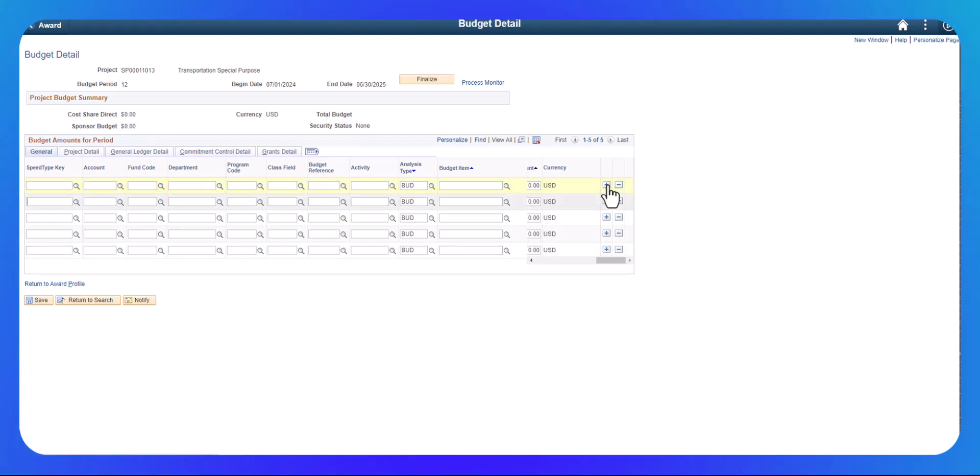
{"action": "left_click", "coordinate": [607, 185]}
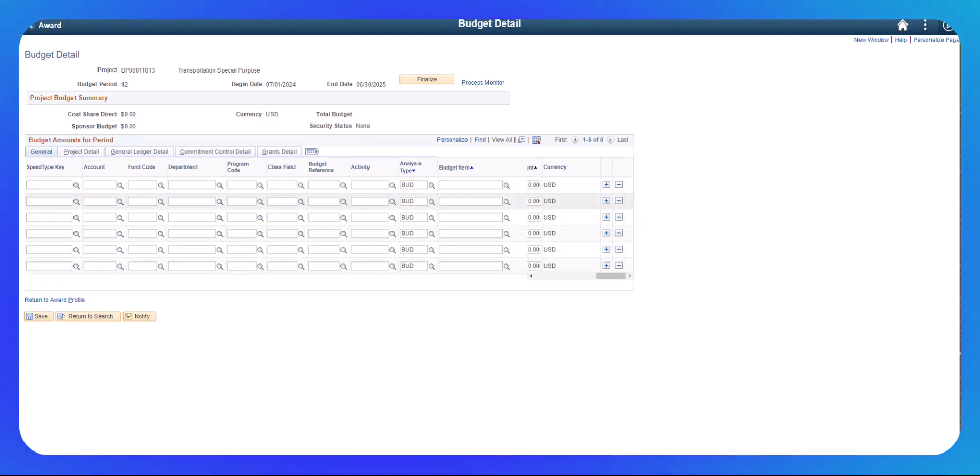
- Enter SP00011013 as the SpeedType Key of the first budget row
{"action": "left_click", "coordinate": [51, 185]}
{"action": "type", "text": "SP000"}
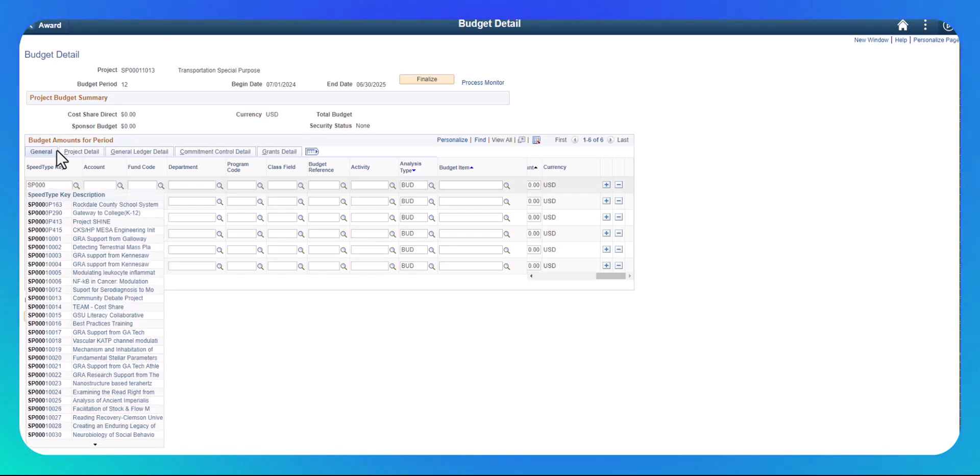
{"action": "type", "text": "11013"}
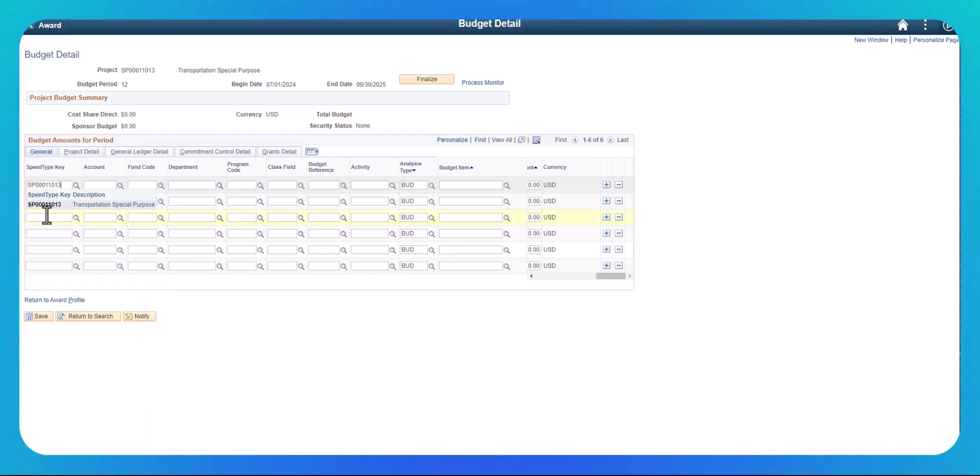
{"action": "left_click", "coordinate": [45, 203]}
- Copy the SP00011013 SpeedType Key into the other five budget rows
{"action": "left_click_drag", "start_coordinate": [67, 186], "coordinate": [20, 181]}
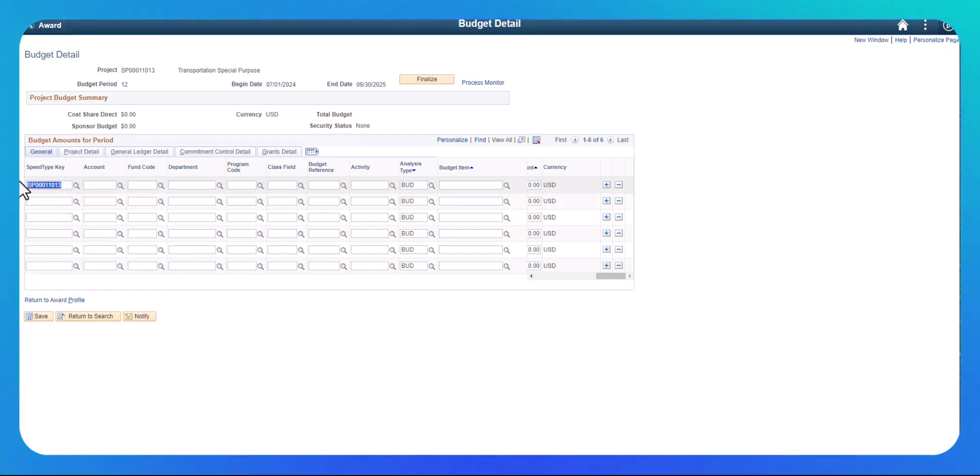
{"action": "key", "text": "ctrl+c"}
{"action": "left_click", "coordinate": [57, 266]}
{"action": "key", "text": "ctrl+v"}
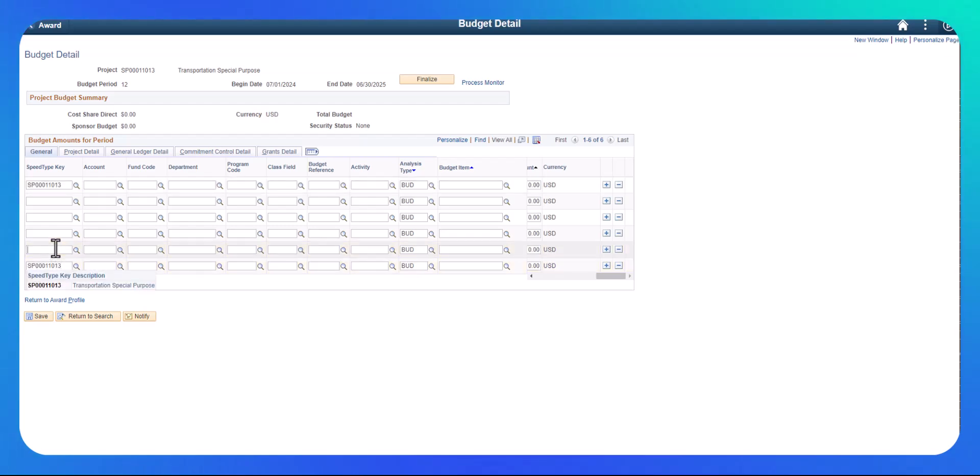
{"action": "left_click", "coordinate": [55, 250]}
{"action": "key", "text": "ctrl+v"}
{"action": "left_click", "coordinate": [54, 233]}
{"action": "key", "text": "ctrl+v"}
{"action": "left_click", "coordinate": [56, 220]}
{"action": "key", "text": "ctrl+v"}
{"action": "left_click", "coordinate": [53, 202]}
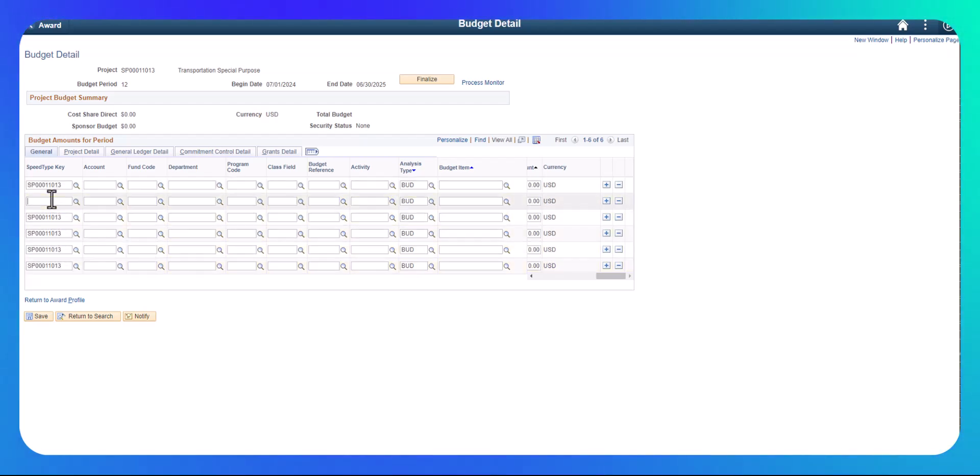
{"action": "key", "text": "ctrl+v"}
- Set the Budget Reference to ALL in all six budget rows
{"action": "left_click", "coordinate": [322, 265]}
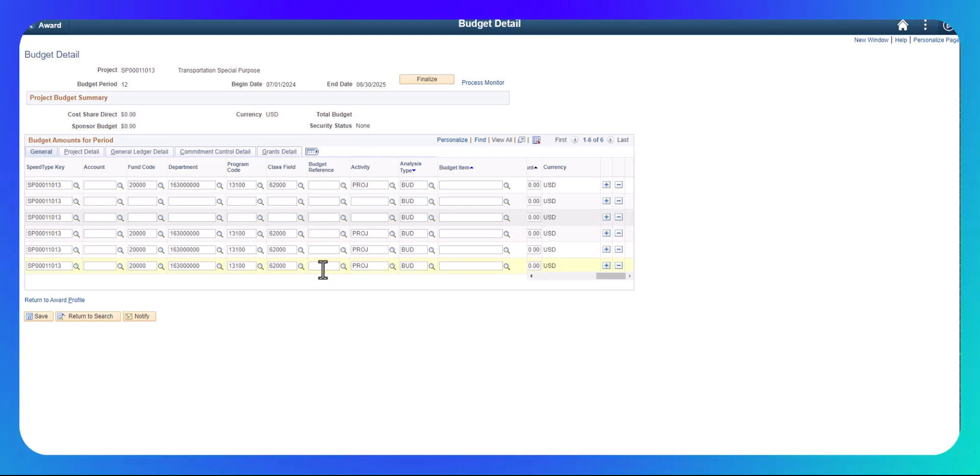
{"action": "type", "text": "ALL"}
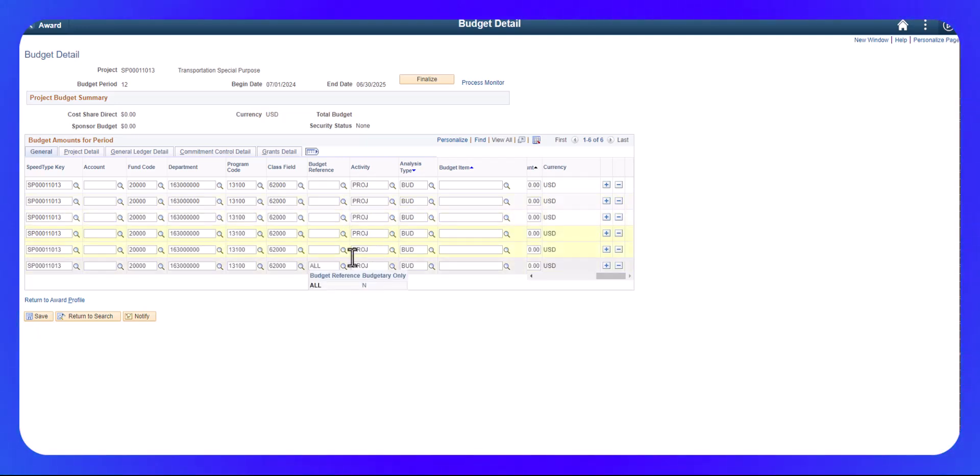
{"action": "left_click", "coordinate": [319, 251]}
{"action": "key", "text": "ctrl+v"}
{"action": "left_click", "coordinate": [320, 234]}
{"action": "key", "text": "ctrl+v"}
{"action": "left_click", "coordinate": [322, 217]}
{"action": "key", "text": "ctrl+v"}
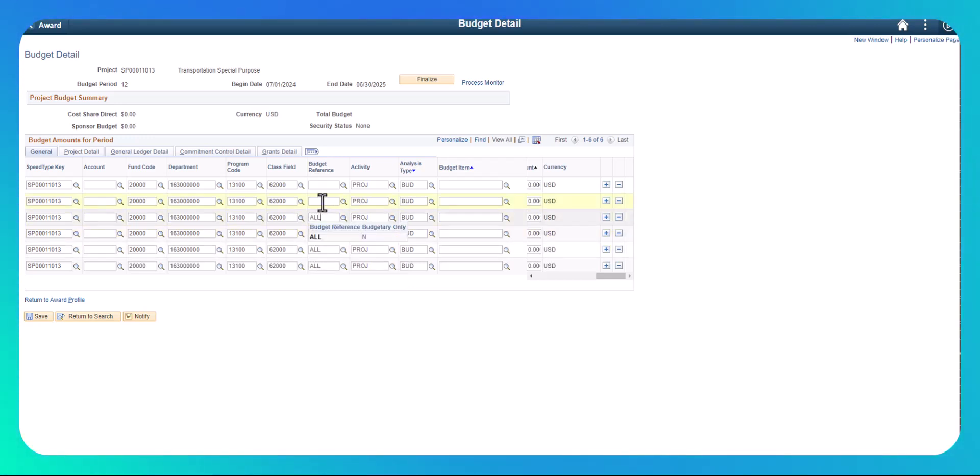
{"action": "left_click", "coordinate": [321, 201]}
{"action": "key", "text": "ctrl+v"}
{"action": "left_click", "coordinate": [321, 185]}
{"action": "key", "text": "ctrl+v"}
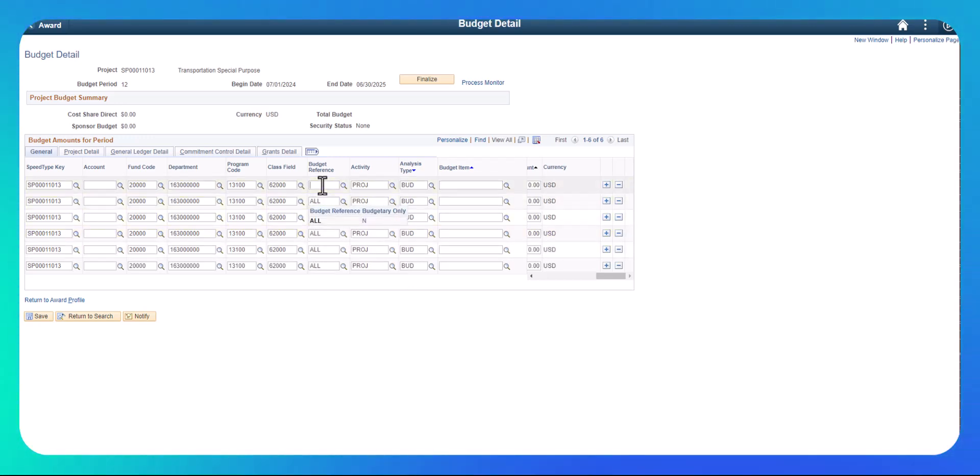
- In the commitment control details, look up and assign the PROJ_GRT ledger group to the first budget row
{"action": "left_click", "coordinate": [232, 151]}
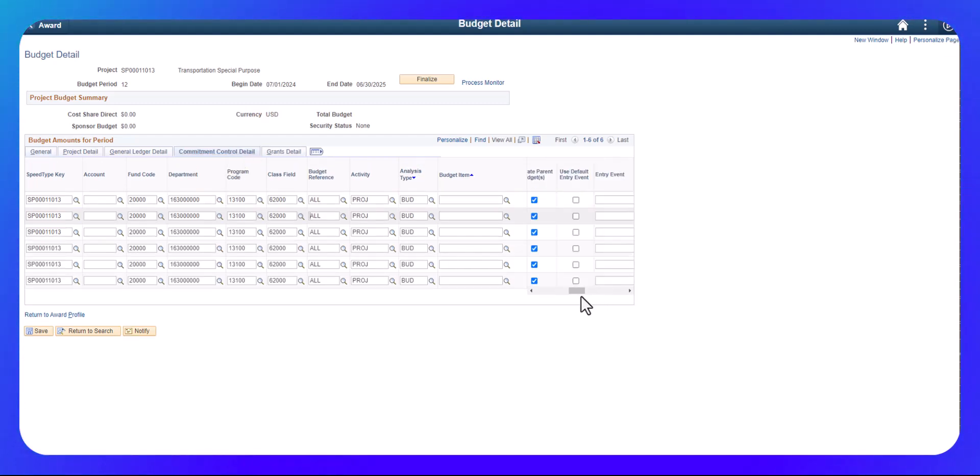
{"action": "left_click_drag", "start_coordinate": [577, 291], "coordinate": [545, 292]}
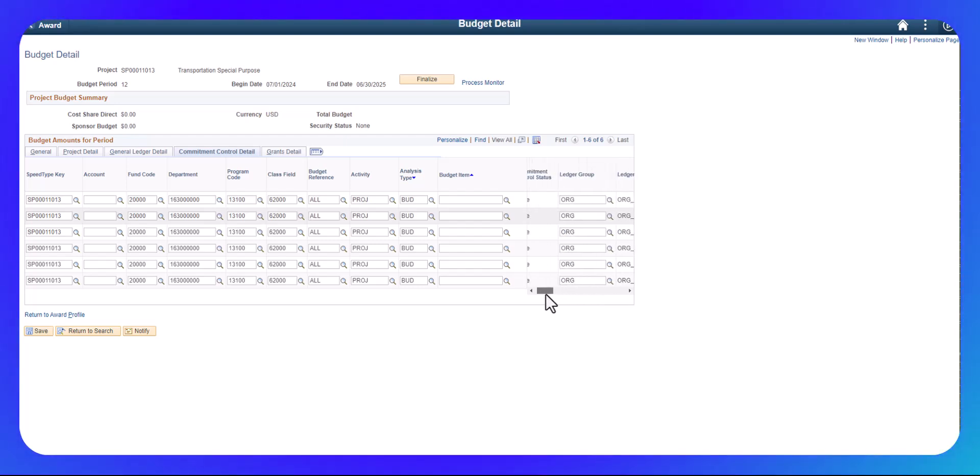
{"action": "left_click", "coordinate": [610, 200]}
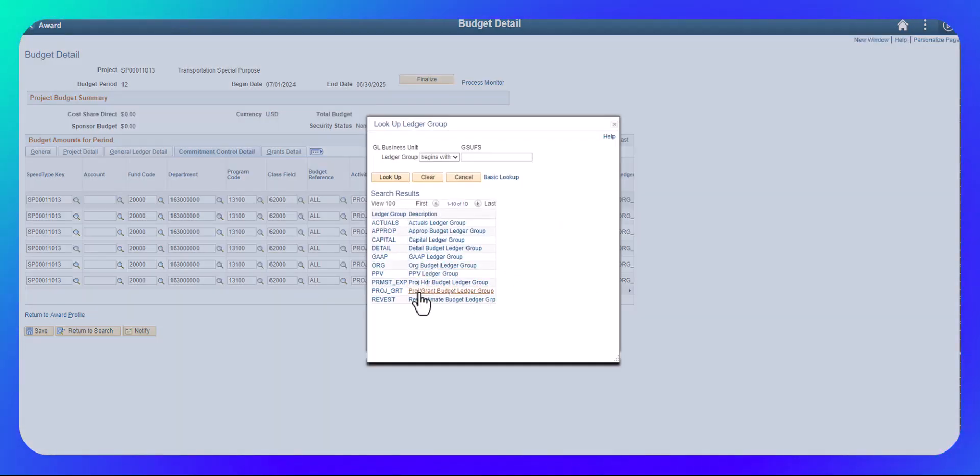
{"action": "left_click", "coordinate": [459, 291]}
- Set the Ledger Group to PROJ_GRT in the remaining five budget rows
{"action": "left_click_drag", "start_coordinate": [590, 201], "coordinate": [542, 201]}
{"action": "key", "text": "ctrl+v"}
{"action": "left_click_drag", "start_coordinate": [573, 280], "coordinate": [565, 245]}
{"action": "key", "text": "ctrl+v"}
{"action": "key", "text": "ctrl+v"}
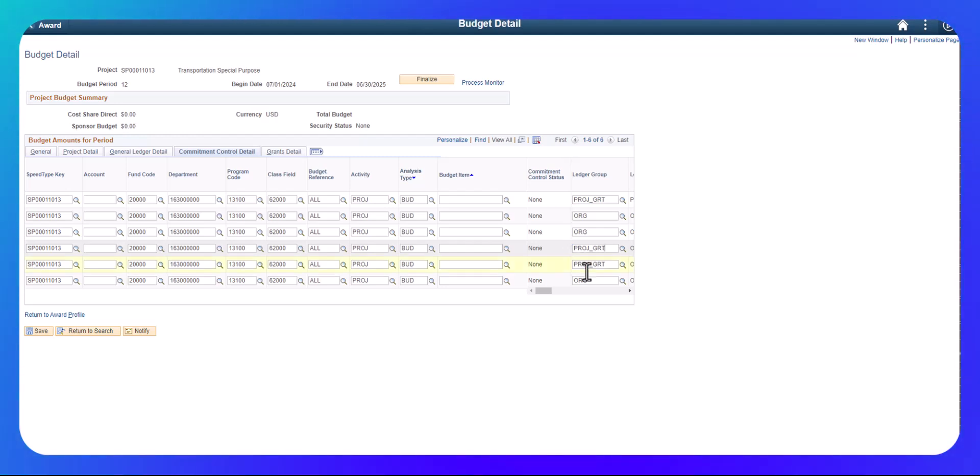
{"action": "left_click_drag", "start_coordinate": [590, 280], "coordinate": [573, 274]}
{"action": "key", "text": "ctrl+v"}
{"action": "left_click_drag", "start_coordinate": [592, 233], "coordinate": [562, 217]}
{"action": "key", "text": "ctrl+v"}
{"action": "key", "text": "ctrl+v"}
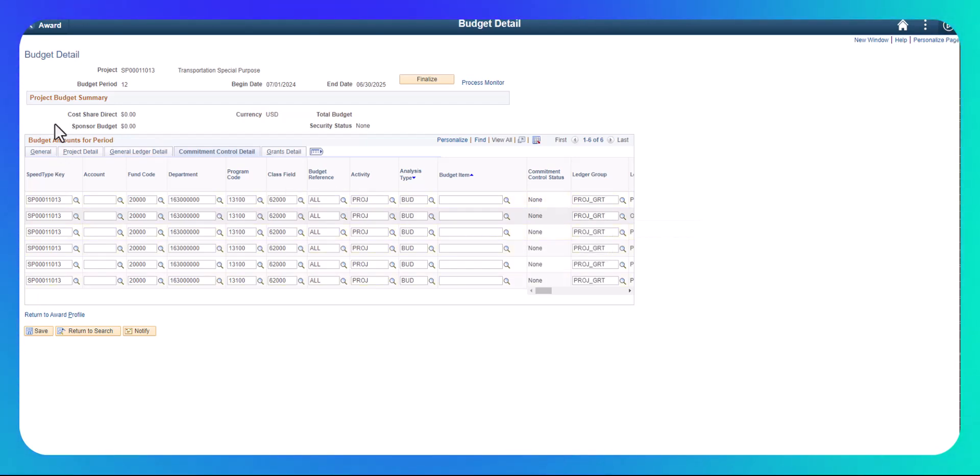
- In the general budget details, set the Account to PSS000 in the first row and PLG000 in the second row
{"action": "left_click", "coordinate": [41, 152]}
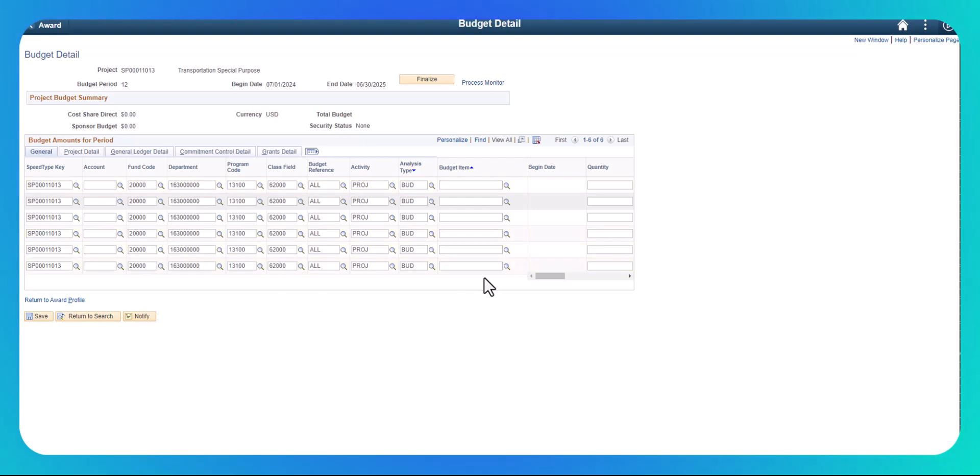
{"action": "left_click_drag", "start_coordinate": [544, 276], "coordinate": [588, 278]}
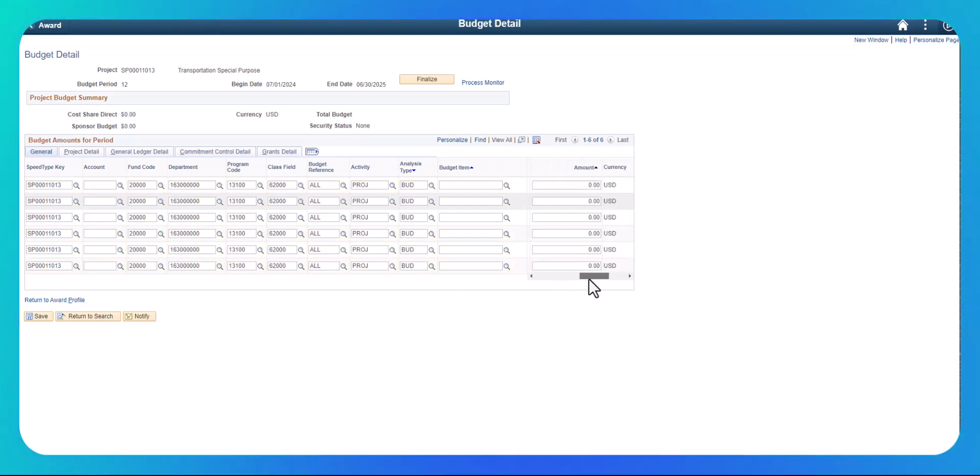
{"action": "left_click", "coordinate": [107, 186]}
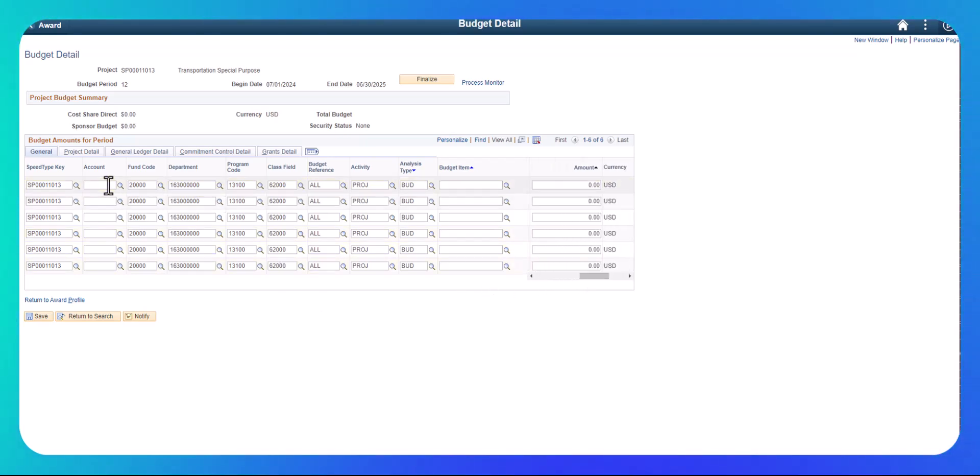
{"action": "type", "text": "pss00"}
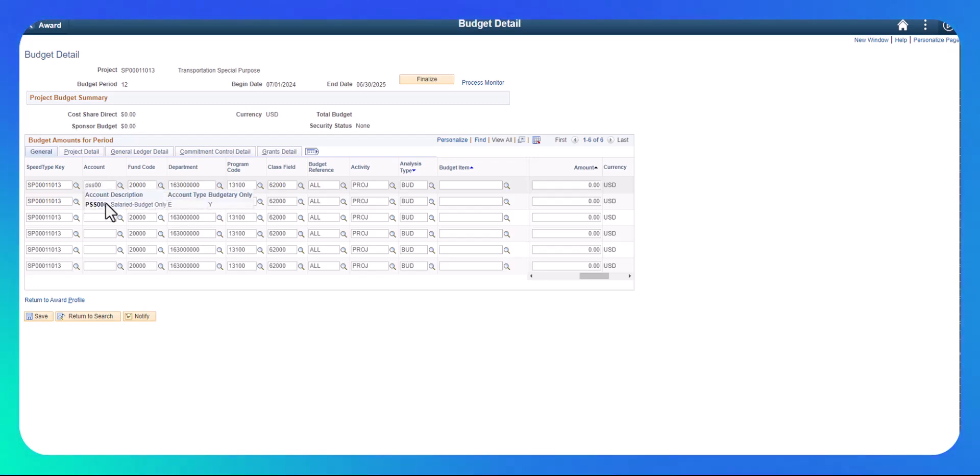
{"action": "left_click", "coordinate": [100, 204]}
{"action": "left_click", "coordinate": [100, 201]}
{"action": "type", "text": "plg000"}
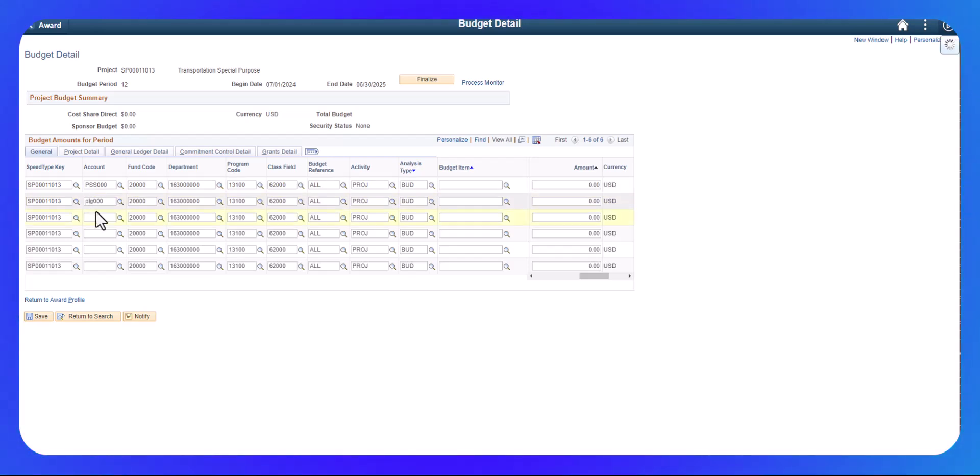
{"action": "left_click", "coordinate": [94, 221]}
- Set the Account to FBB000 in the third budget row and IDC000 in the fourth row
{"action": "left_click", "coordinate": [97, 217]}
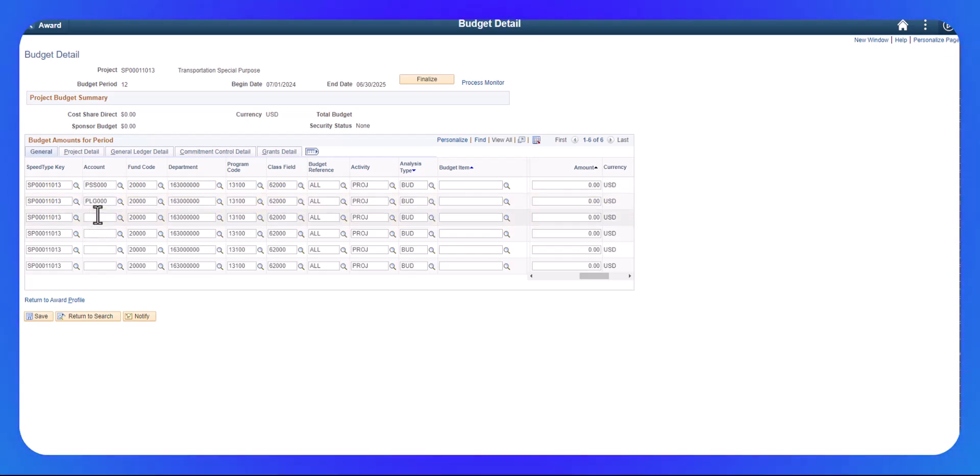
{"action": "type", "text": "fbb0"}
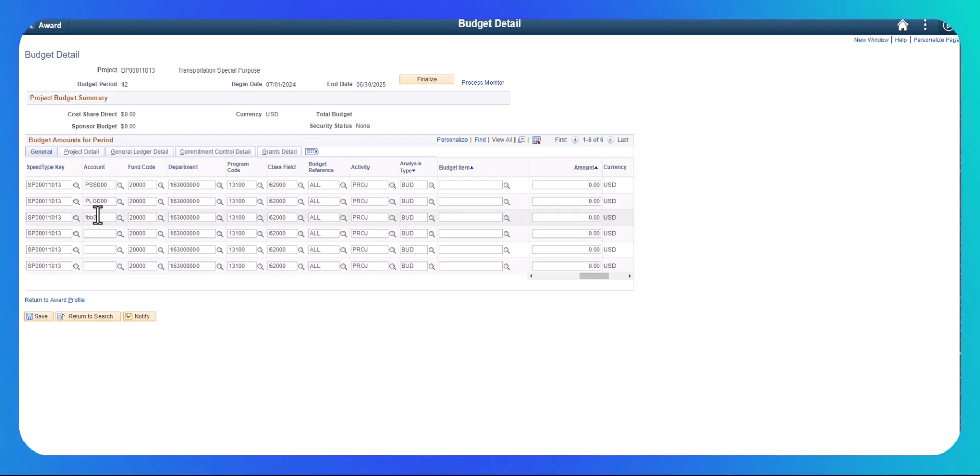
{"action": "type", "text": "00"}
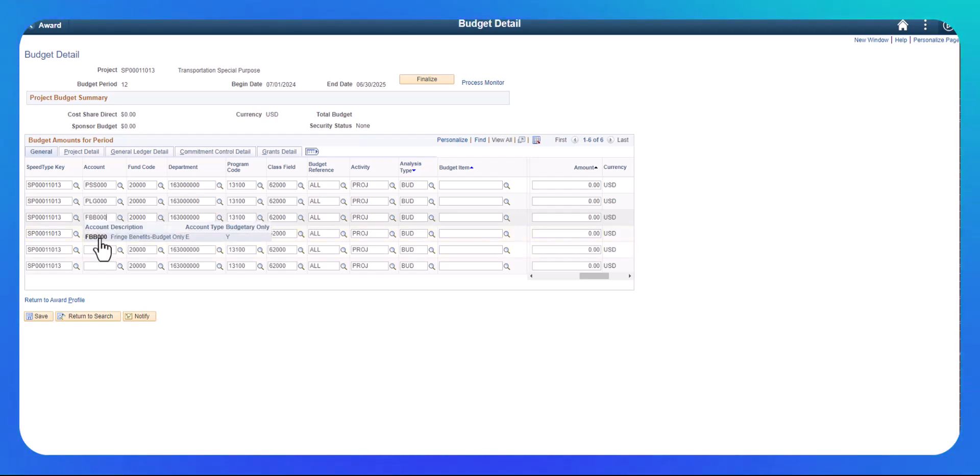
{"action": "left_click", "coordinate": [100, 241]}
{"action": "left_click", "coordinate": [99, 235]}
{"action": "type", "text": "idc000"}
- Assign the budget items STAFF, GRADASST, FRINGE and INDIRECTS to the first four budget rows, in that order
{"action": "left_click", "coordinate": [443, 187]}
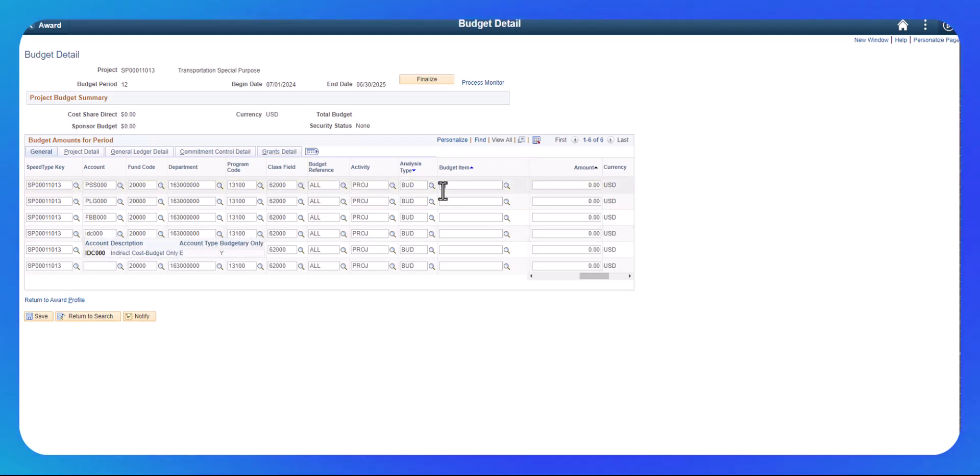
{"action": "type", "text": "staff"}
{"action": "left_click", "coordinate": [455, 200]}
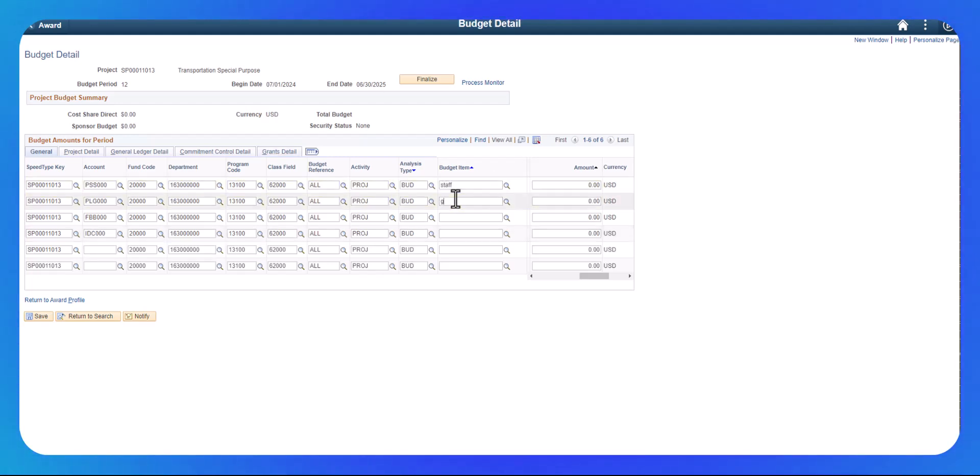
{"action": "type", "text": "grada"}
{"action": "left_click", "coordinate": [449, 224]}
{"action": "left_click", "coordinate": [455, 217]}
{"action": "type", "text": "frin"}
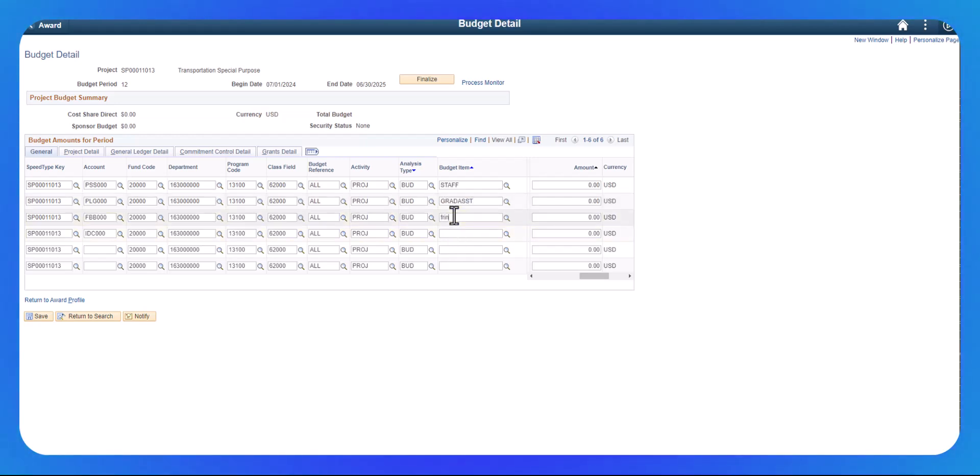
{"action": "type", "text": "ge"}
{"action": "left_click", "coordinate": [452, 235]}
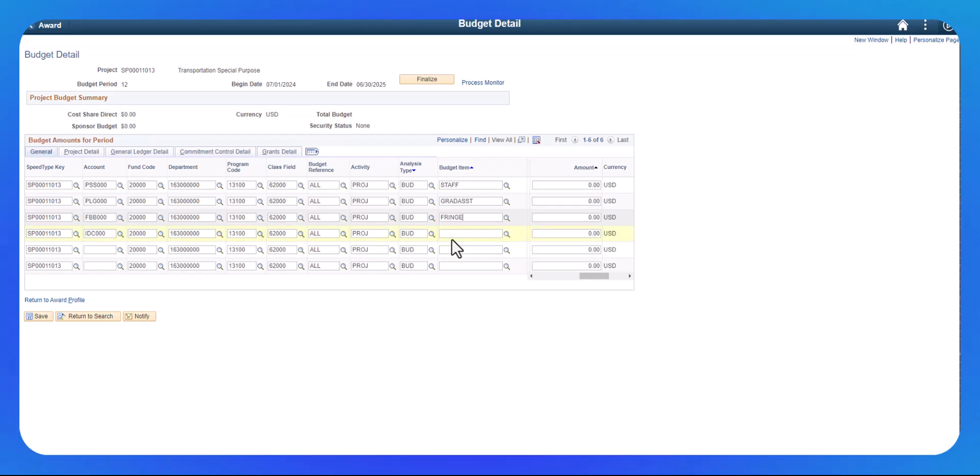
{"action": "type", "text": "indirects"}
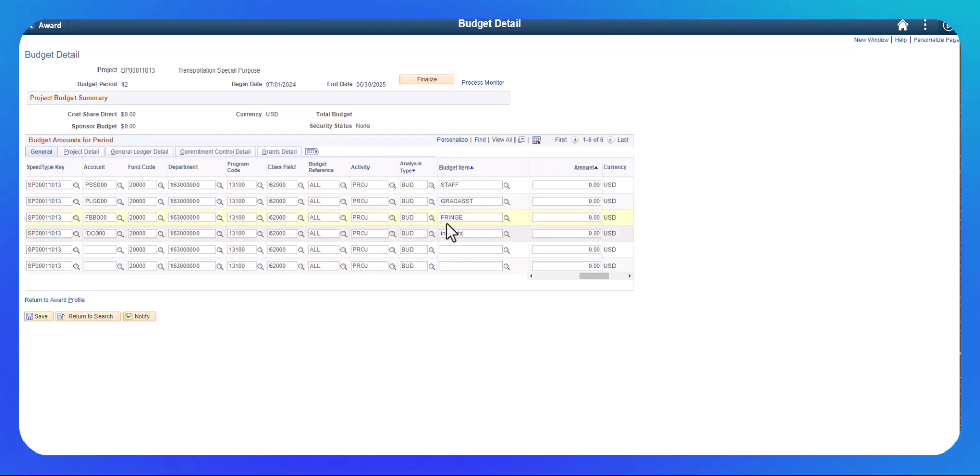
- Enter the budget amounts: 16192.03 for STAFF, 4000 for GRADASST, 5811.21 for FRINGE and 2600.32 for INDIRECTS
{"action": "left_click", "coordinate": [572, 183]}
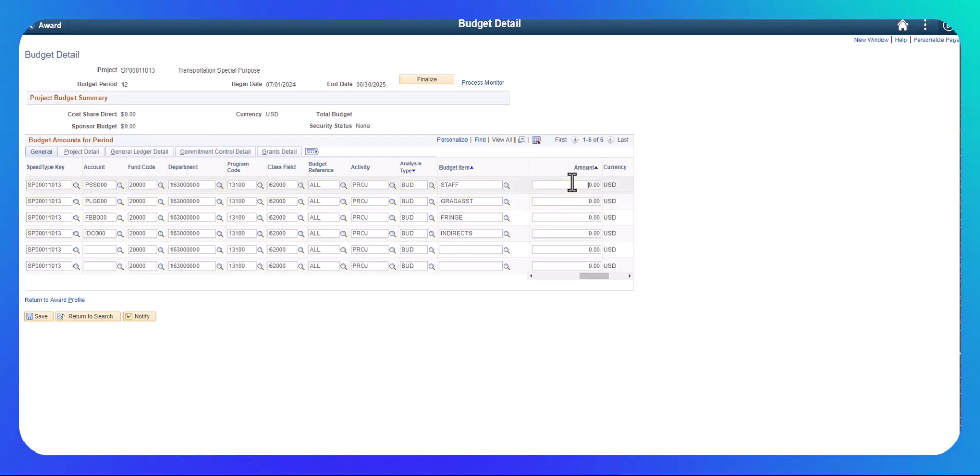
{"action": "type", "text": "161992.03"}
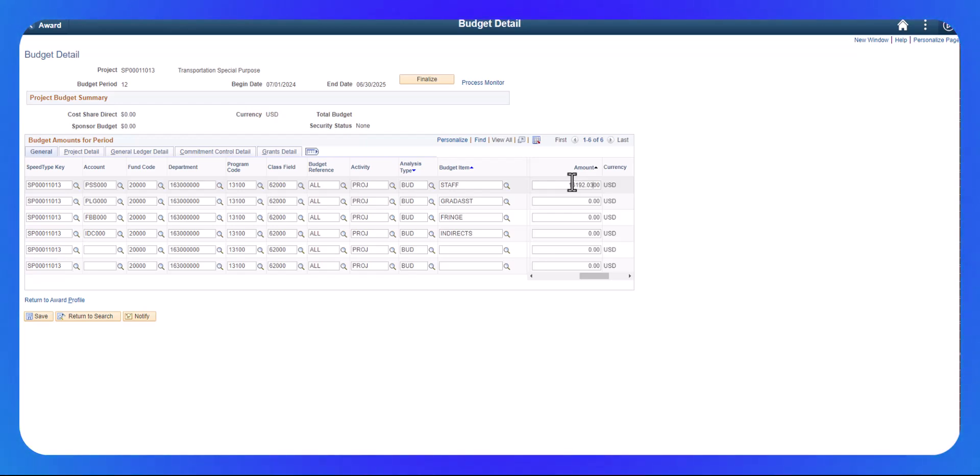
{"action": "double_click", "coordinate": [564, 202]}
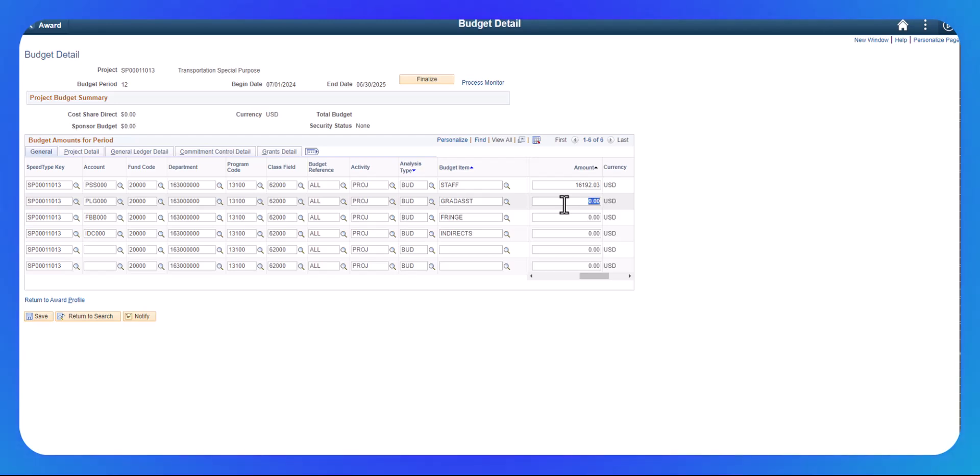
{"action": "type", "text": "4000"}
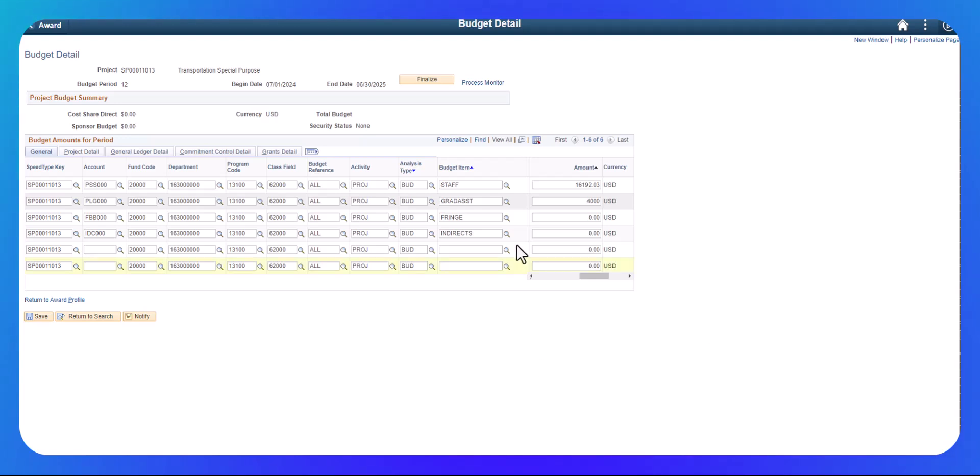
{"action": "left_click", "coordinate": [578, 217]}
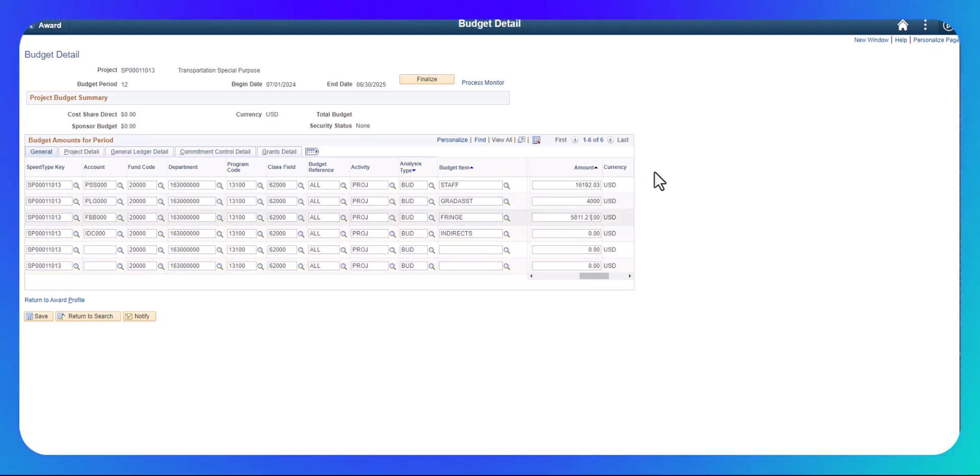
{"action": "left_click", "coordinate": [584, 234]}
{"action": "left_click_drag", "start_coordinate": [577, 233], "coordinate": [606, 230]}
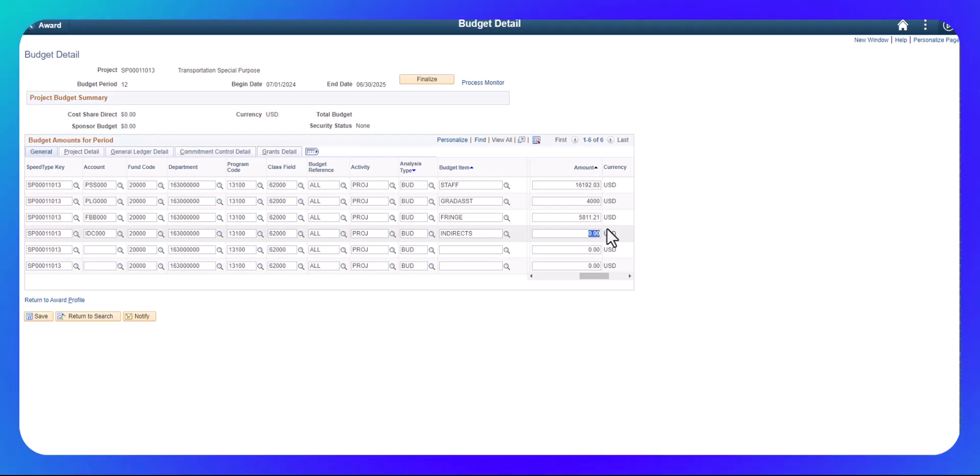
{"action": "type", "text": "2600.32"}
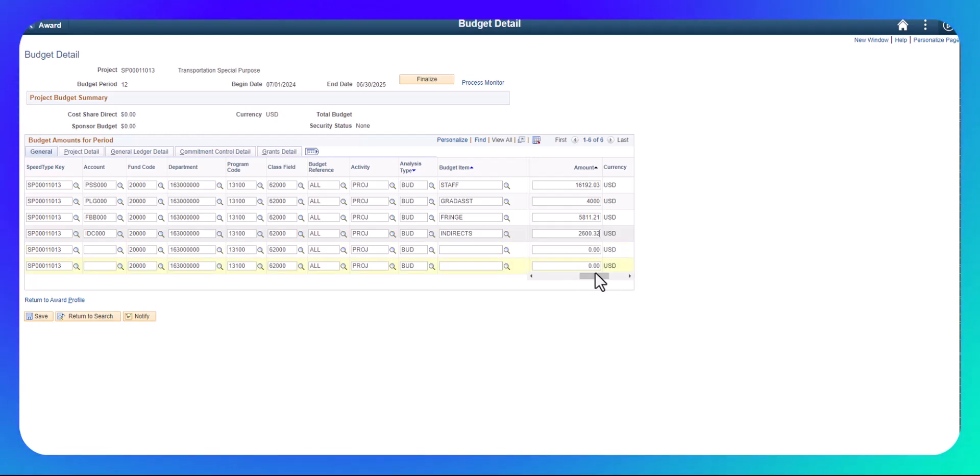
- Delete the unused sixth budget row and confirm the deletion
{"action": "left_click_drag", "start_coordinate": [607, 276], "coordinate": [622, 276]}
{"action": "left_click", "coordinate": [619, 266]}
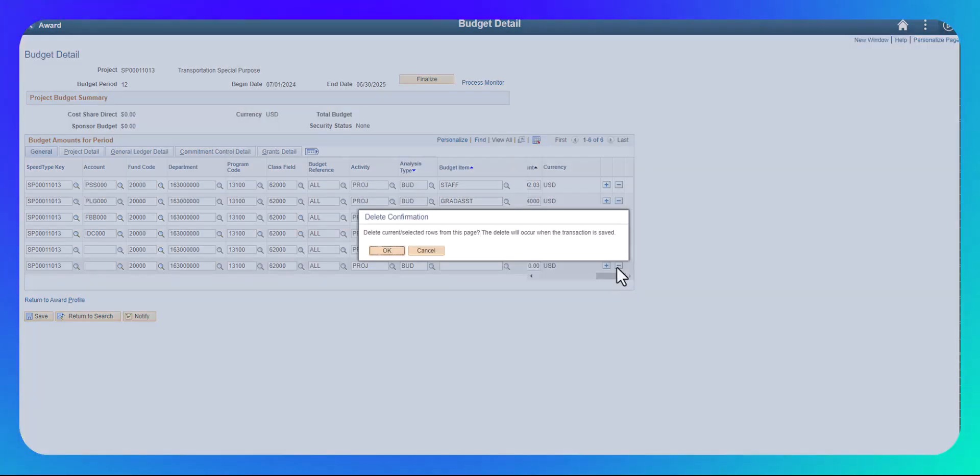
{"action": "left_click", "coordinate": [389, 249]}
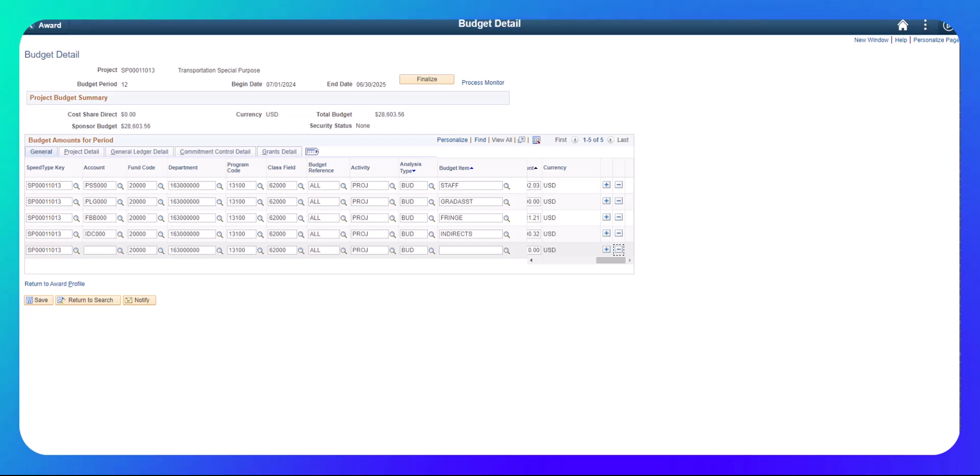
- Correct the FRINGE amount to 5,811.22 and delete the remaining unused fifth budget row
{"action": "left_click_drag", "start_coordinate": [595, 262], "coordinate": [592, 259]}
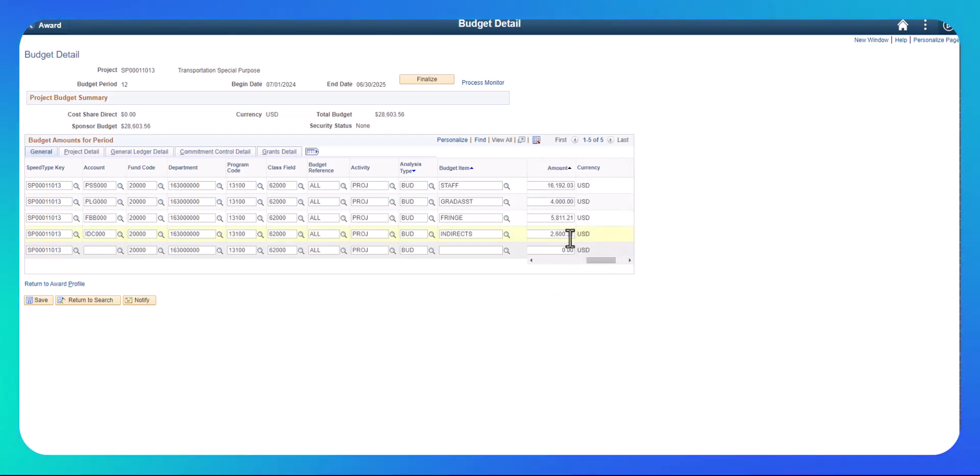
{"action": "left_click", "coordinate": [569, 217]}
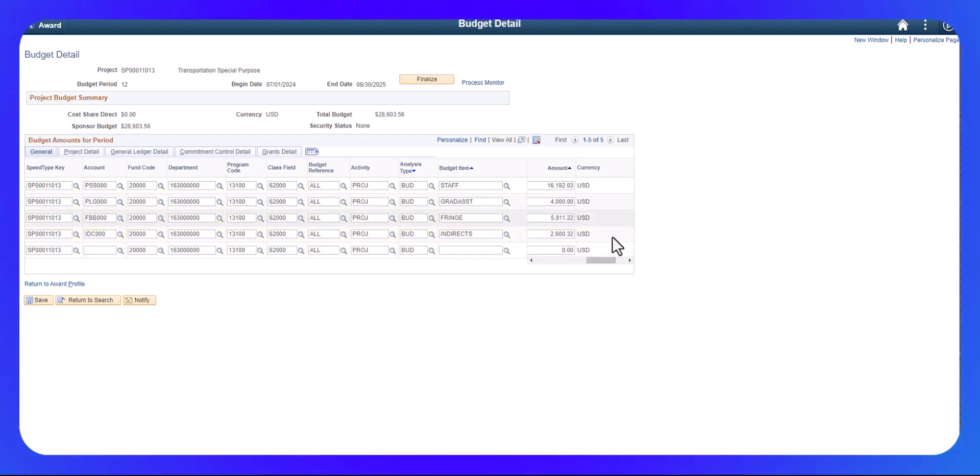
{"action": "left_click_drag", "start_coordinate": [593, 259], "coordinate": [618, 255]}
{"action": "left_click", "coordinate": [618, 249]}
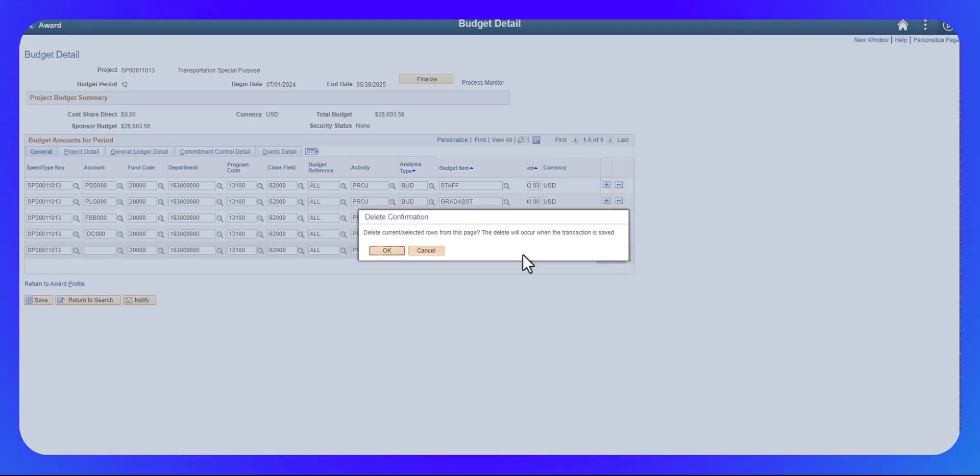
{"action": "left_click", "coordinate": [388, 250]}
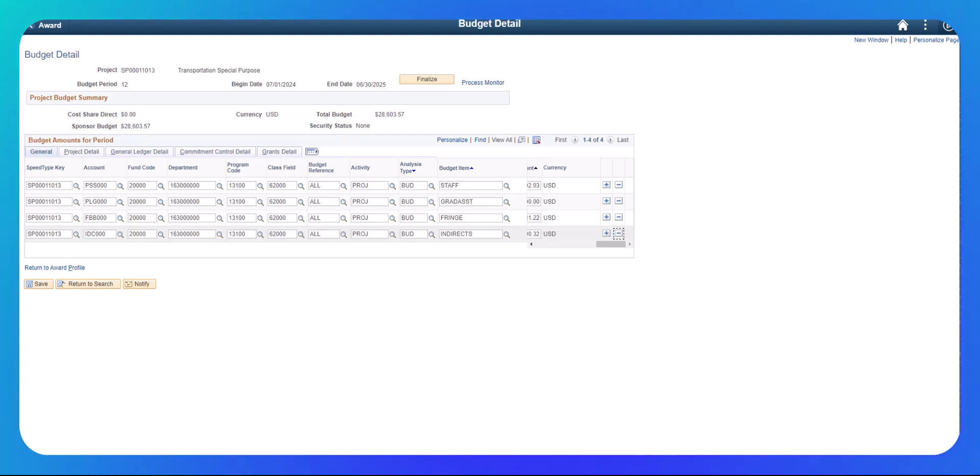
- Finalize the period 12 budget and dismiss the processing message
{"action": "left_click", "coordinate": [426, 79]}
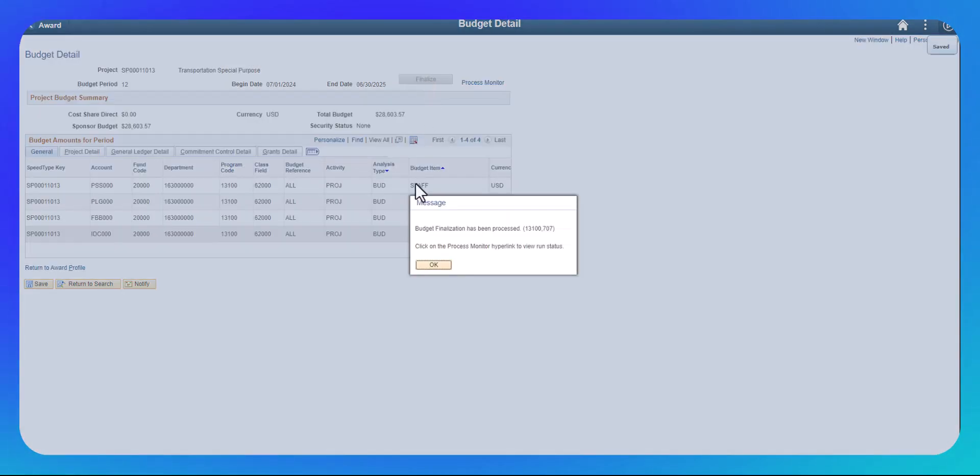
{"action": "left_click", "coordinate": [433, 264]}
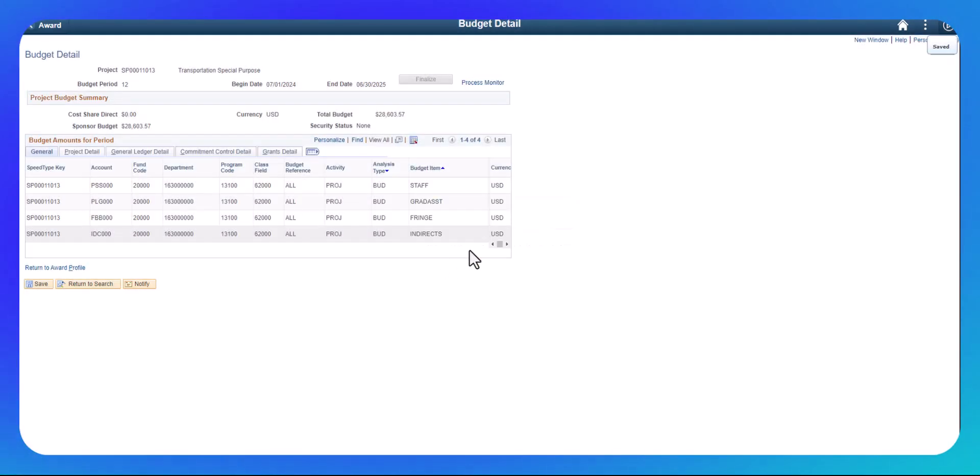
- Check the budget finalization run in the Process Monitor in a new window, refreshing its status, and return from Budget Detail to the Award Profile
{"action": "left_click", "coordinate": [866, 39]}
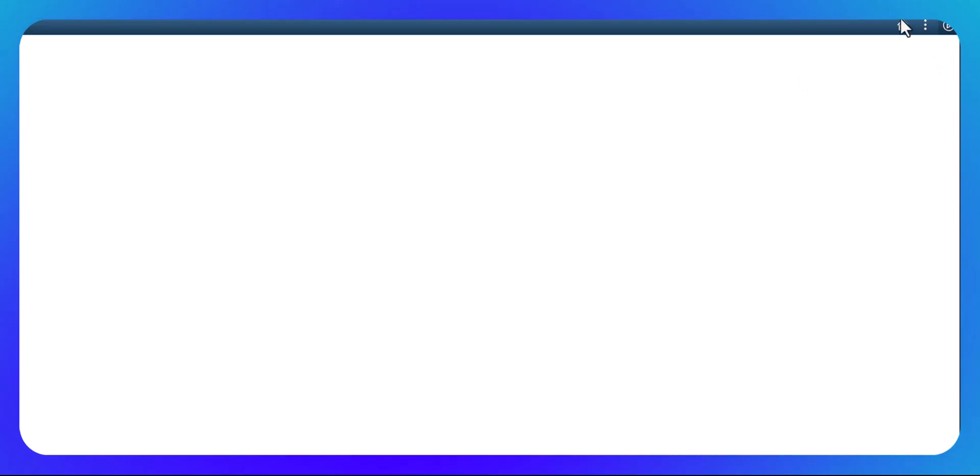
{"action": "left_click", "coordinate": [903, 26]}
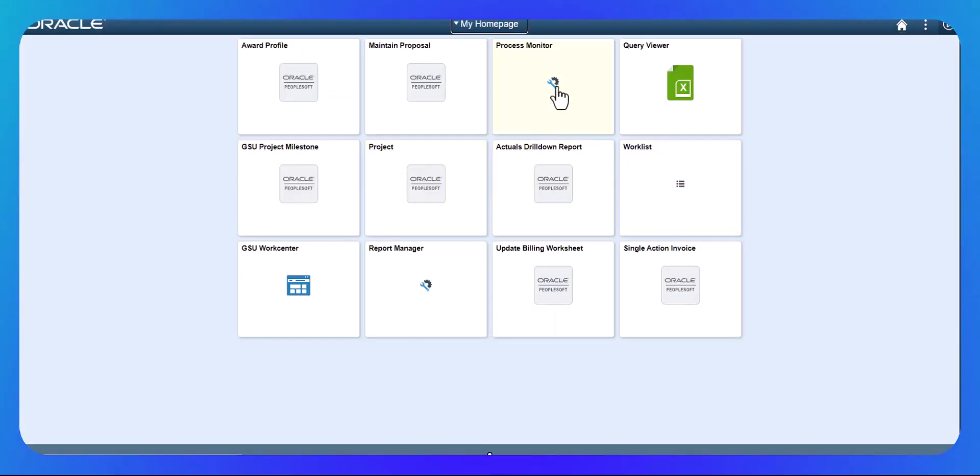
{"action": "left_click", "coordinate": [518, 78]}
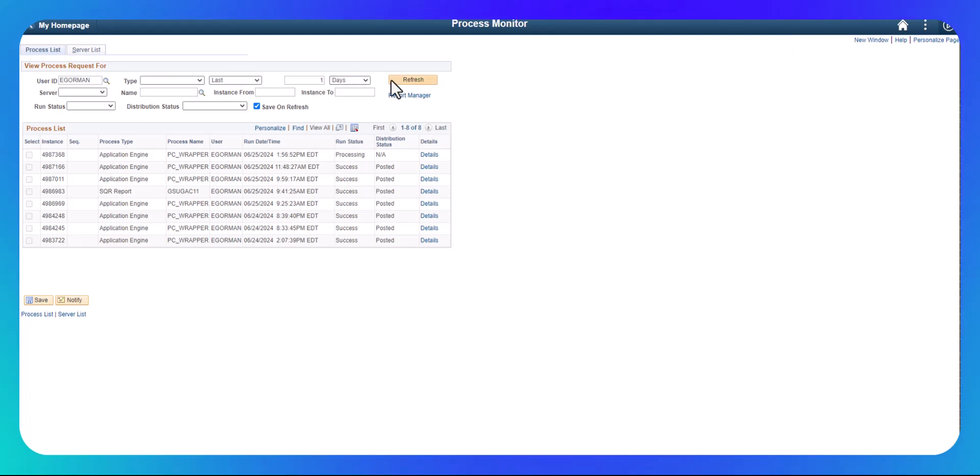
{"action": "left_click", "coordinate": [407, 80]}
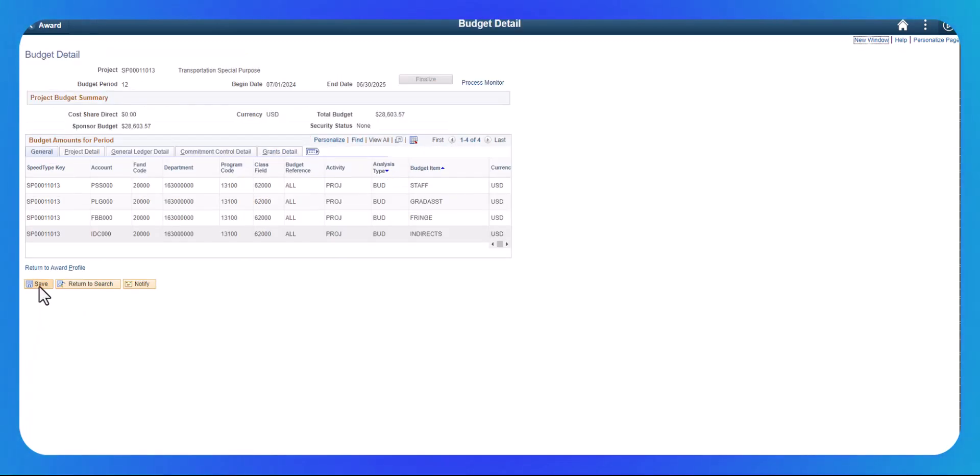
{"action": "left_click", "coordinate": [46, 269]}
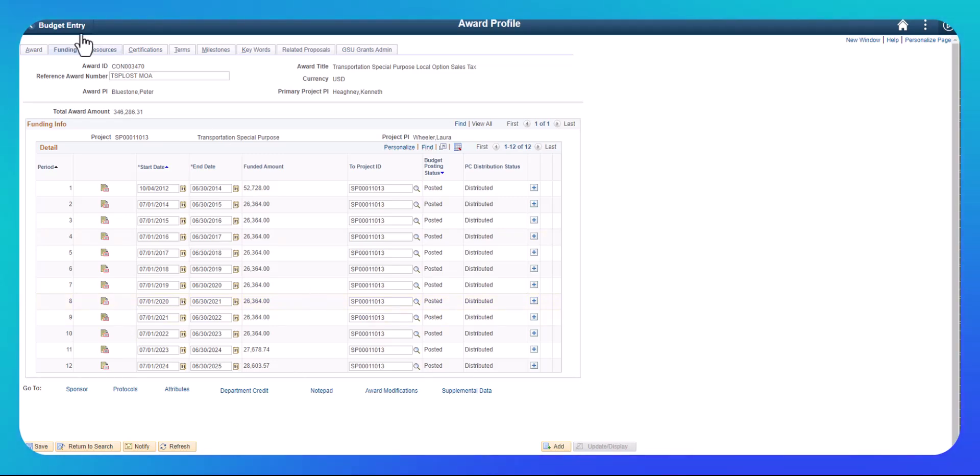
- Open the award's contract, set the GRANTS_FIXED contract line's end date to 06/30/2025, and save
{"action": "left_click", "coordinate": [32, 51]}
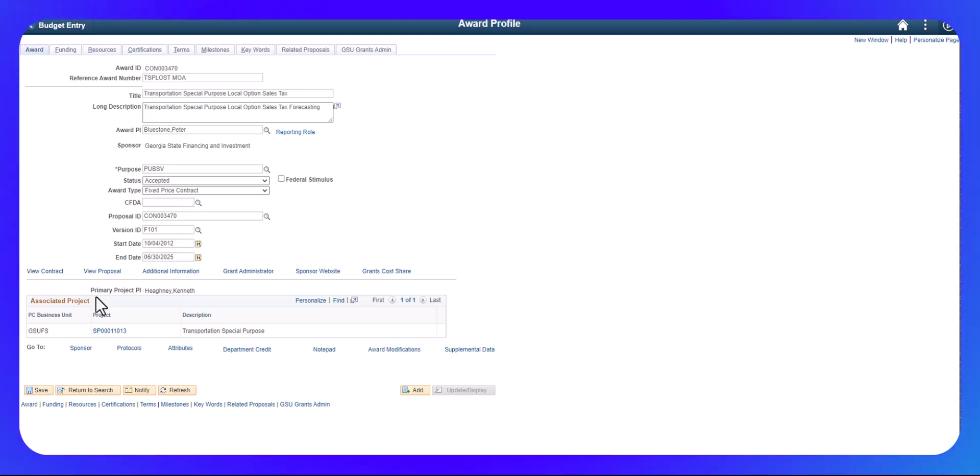
{"action": "left_click", "coordinate": [45, 271]}
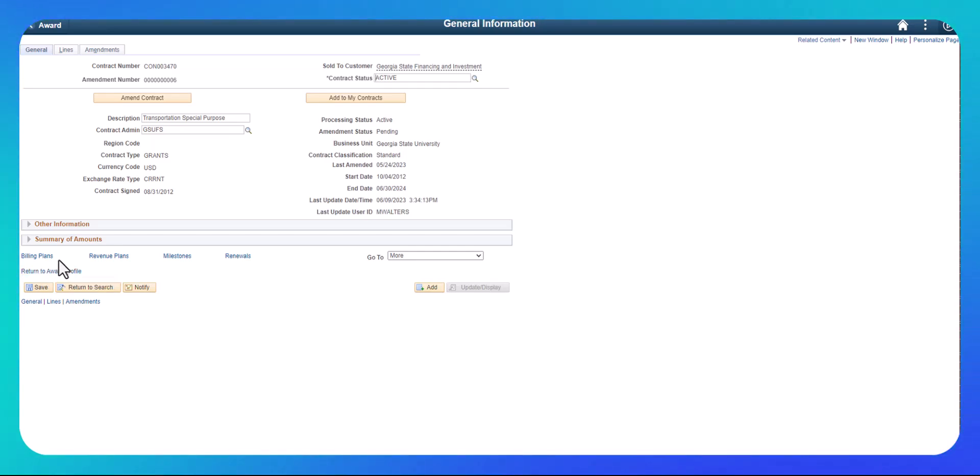
{"action": "left_click", "coordinate": [66, 51]}
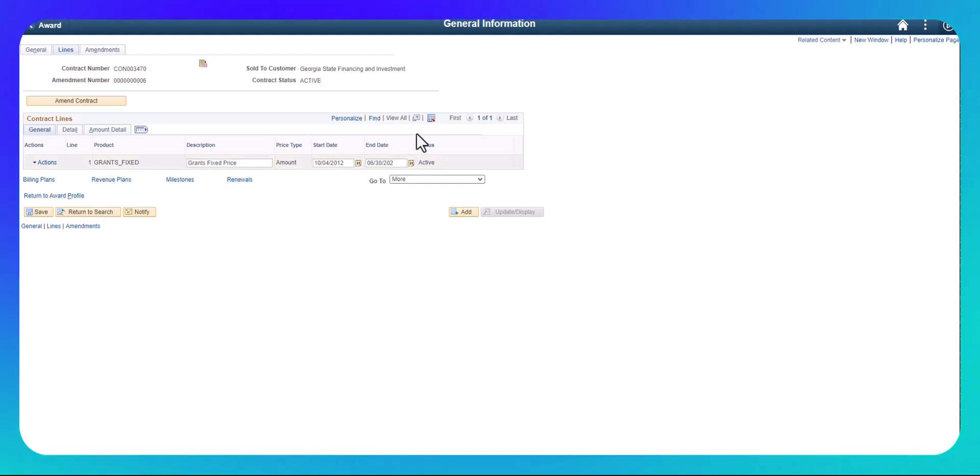
{"action": "left_click", "coordinate": [38, 212]}
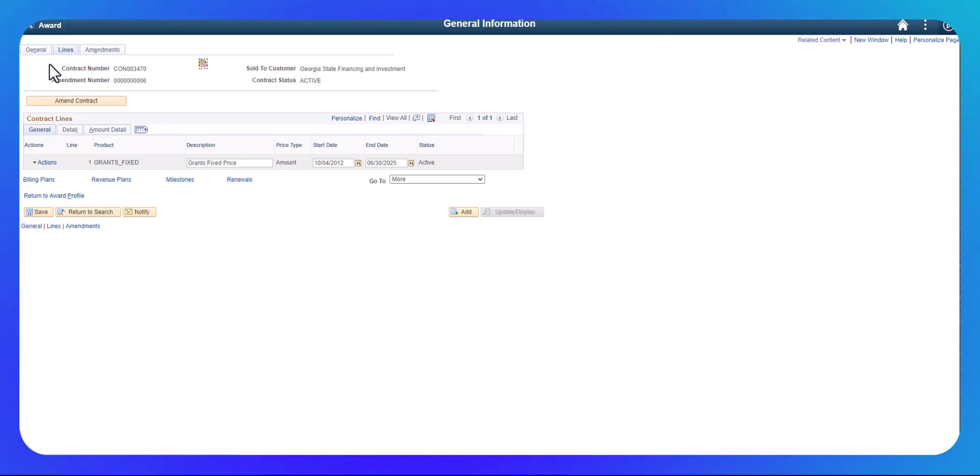
{"action": "left_click", "coordinate": [103, 51]}
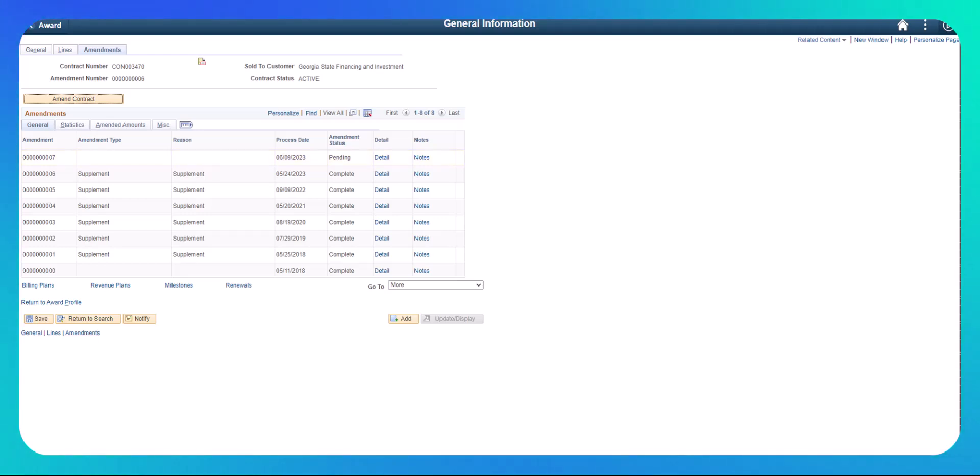
{"action": "left_click", "coordinate": [380, 159]}
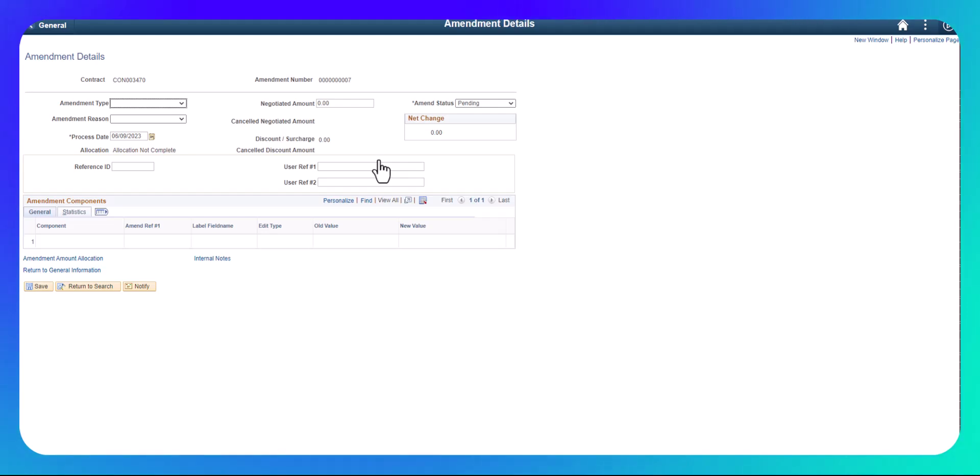
{"action": "left_click", "coordinate": [140, 105]}
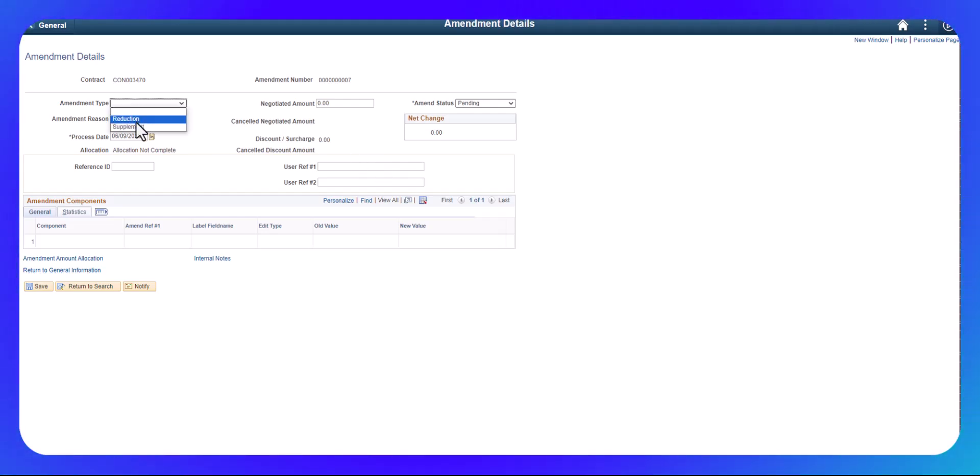
{"action": "left_click", "coordinate": [133, 128]}
{"action": "left_click", "coordinate": [133, 119]}
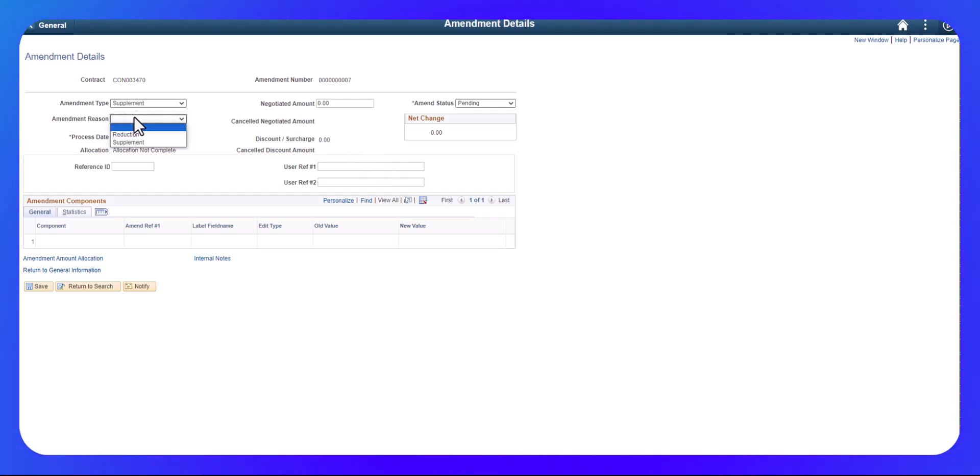
{"action": "left_click", "coordinate": [125, 139]}
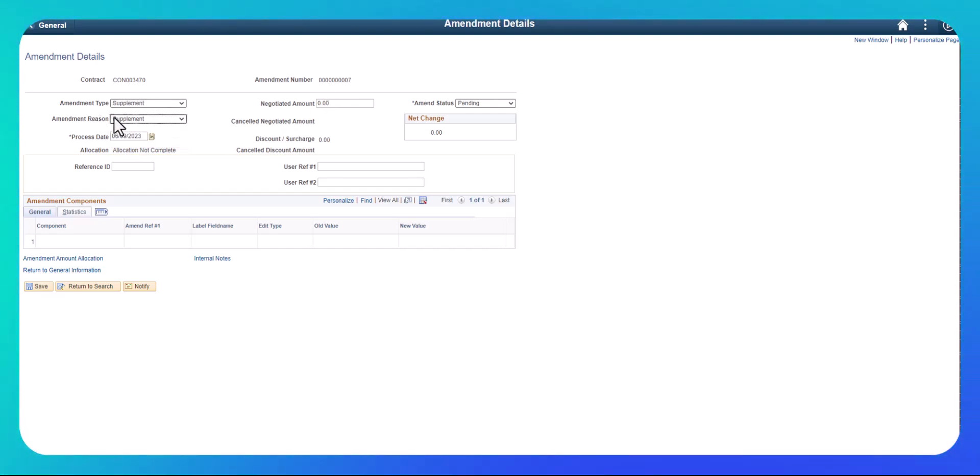
- Set the amendment's negotiated amount to 28603.57 and save, leaving its status at Pending
{"action": "left_click", "coordinate": [358, 105]}
{"action": "type", "text": "28603"}
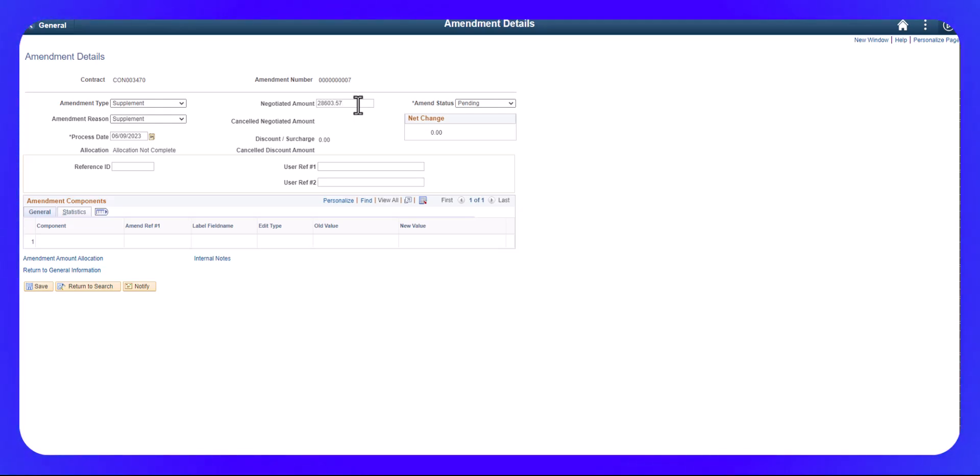
{"action": "left_click", "coordinate": [34, 286]}
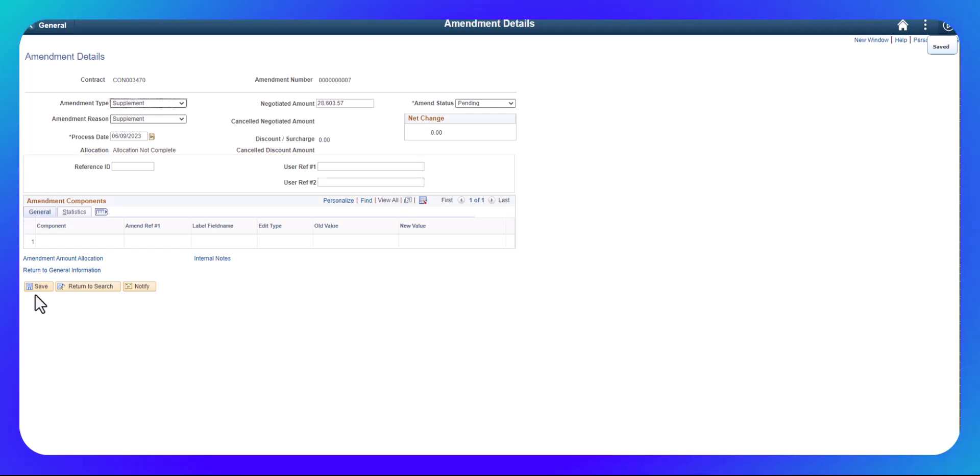
{"action": "left_click", "coordinate": [492, 103]}
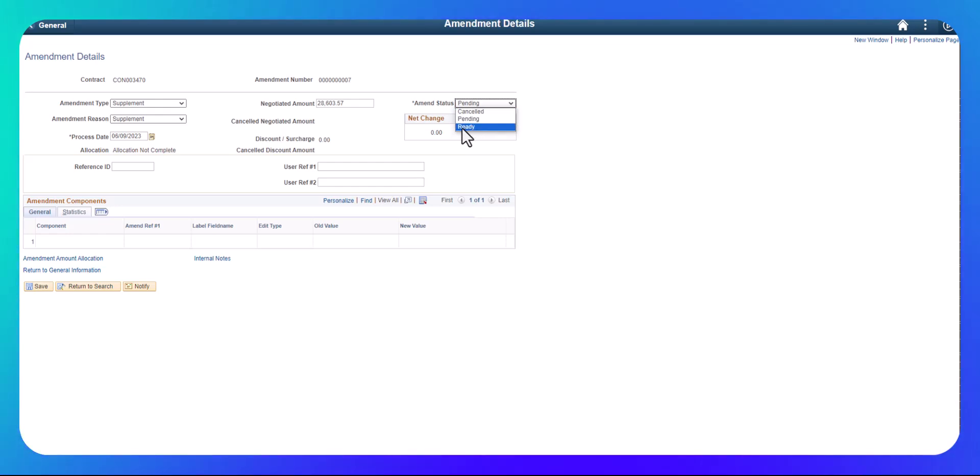
{"action": "left_click", "coordinate": [611, 129]}
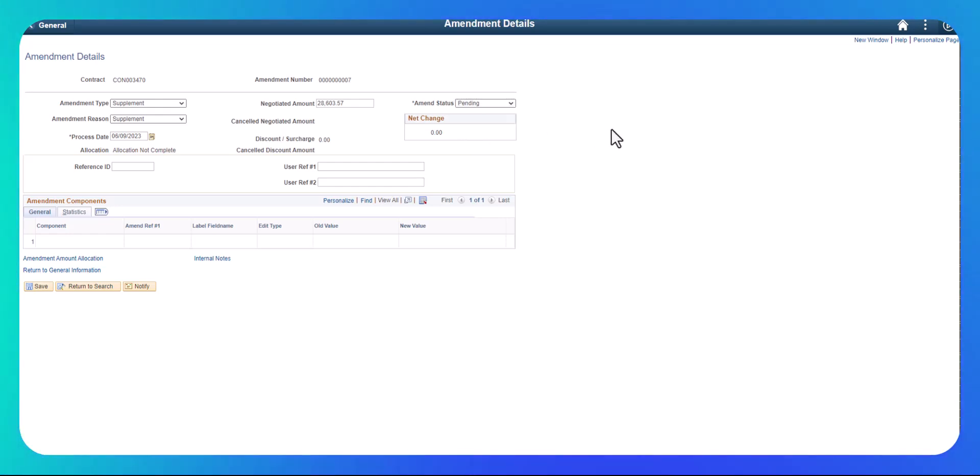
- In the amendment amount allocation, set line 1's negotiated amount to 346,286.31, recalculate, save, and return to the amendment details
{"action": "left_click", "coordinate": [36, 258]}
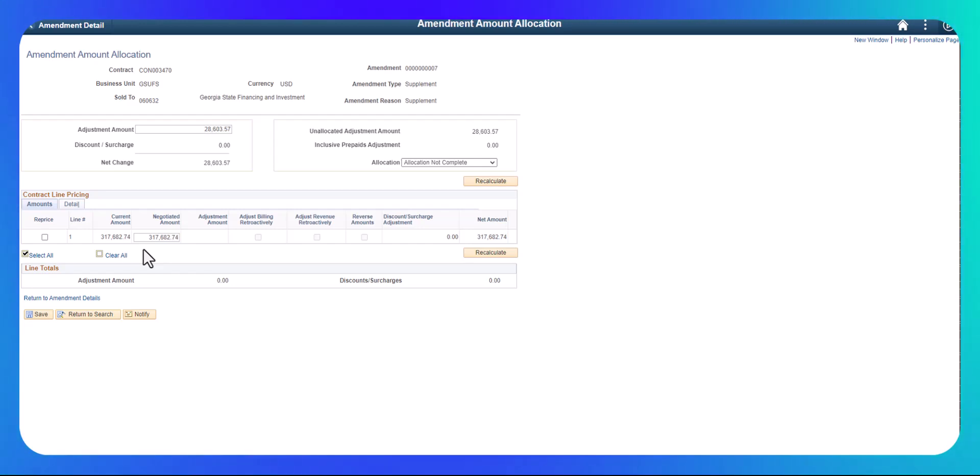
{"action": "left_click_drag", "start_coordinate": [144, 236], "coordinate": [195, 244]}
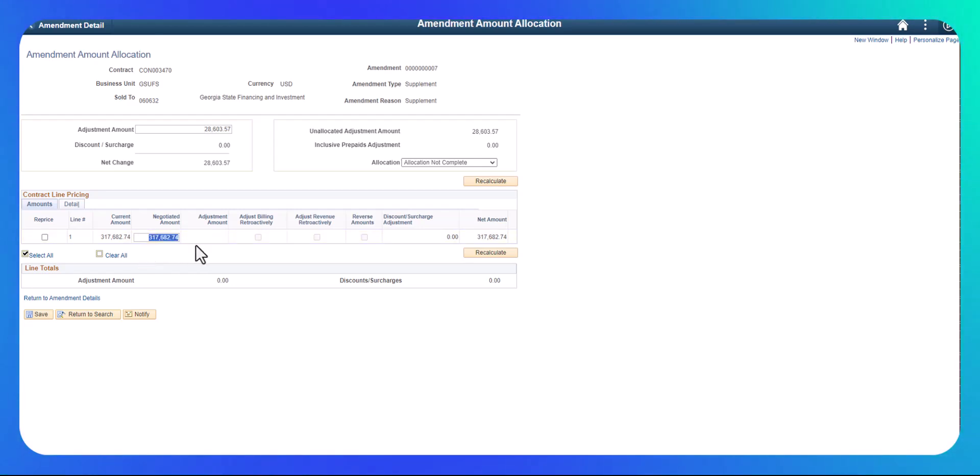
{"action": "type", "text": "3146288"}
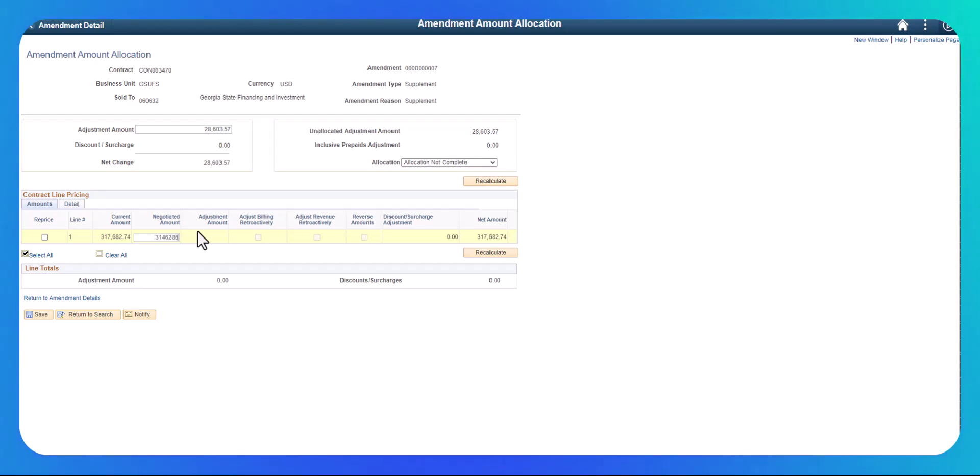
{"action": "key", "text": "BackSpace"}
{"action": "type", "text": "6.31"}
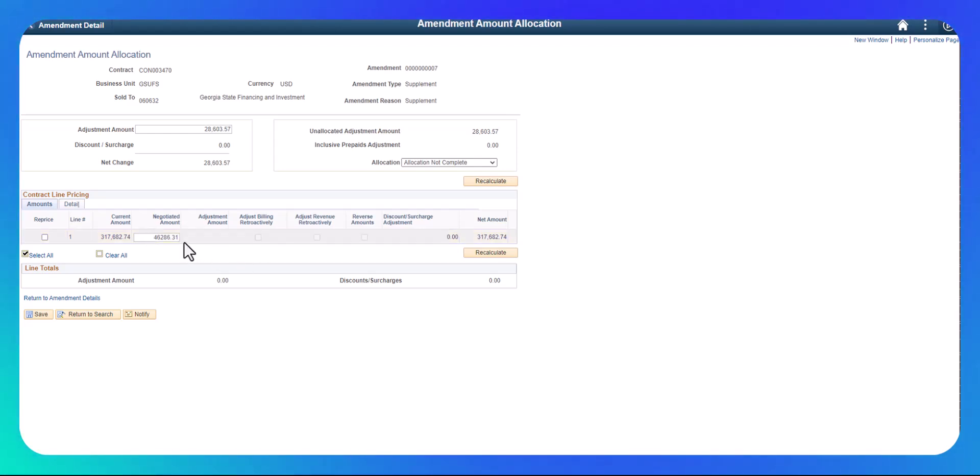
{"action": "left_click", "coordinate": [477, 253]}
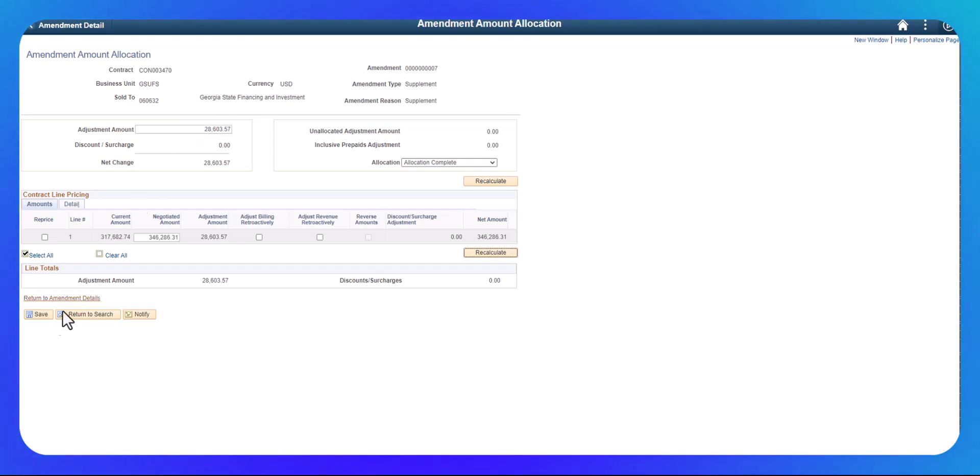
{"action": "left_click", "coordinate": [37, 314]}
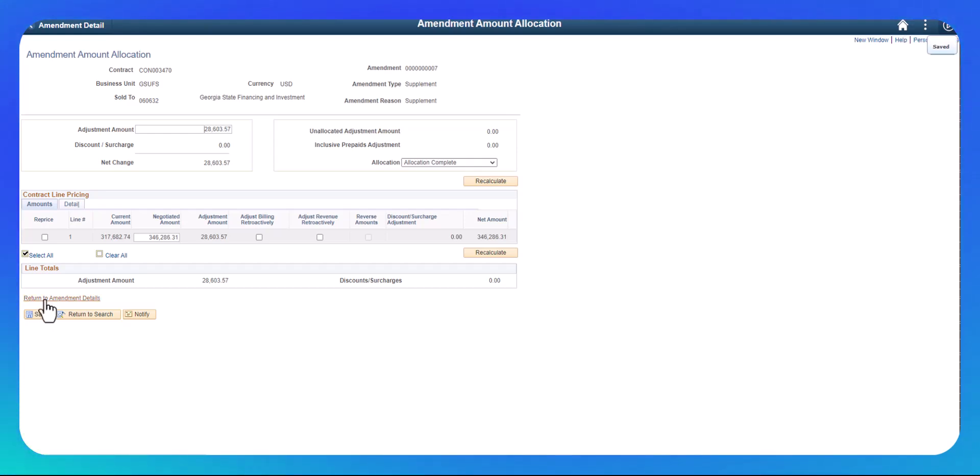
{"action": "left_click", "coordinate": [45, 299]}
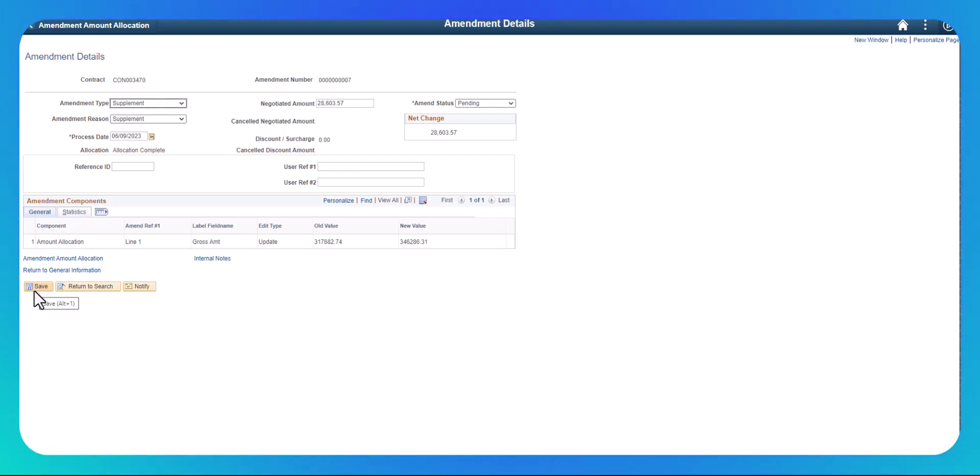
- Set the amendment's status to Ready, save and process the amendment, and return to the contract's general information
{"action": "left_click", "coordinate": [33, 289]}
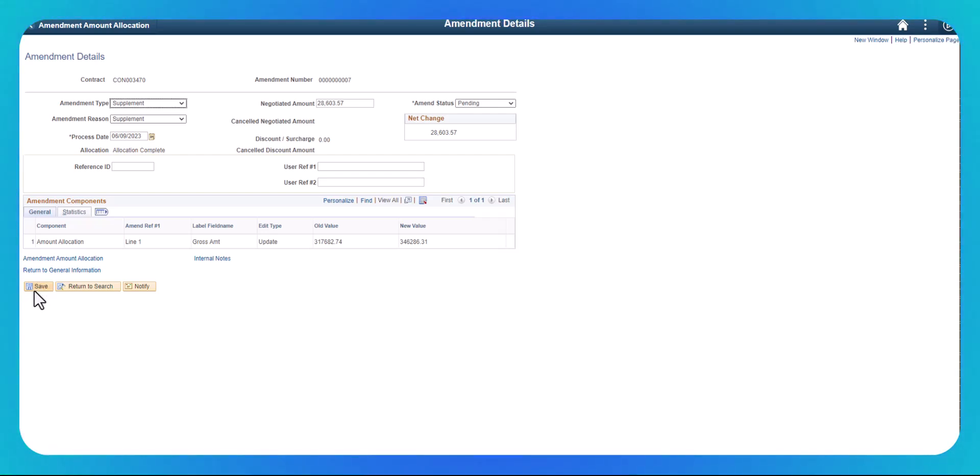
{"action": "left_click", "coordinate": [465, 103]}
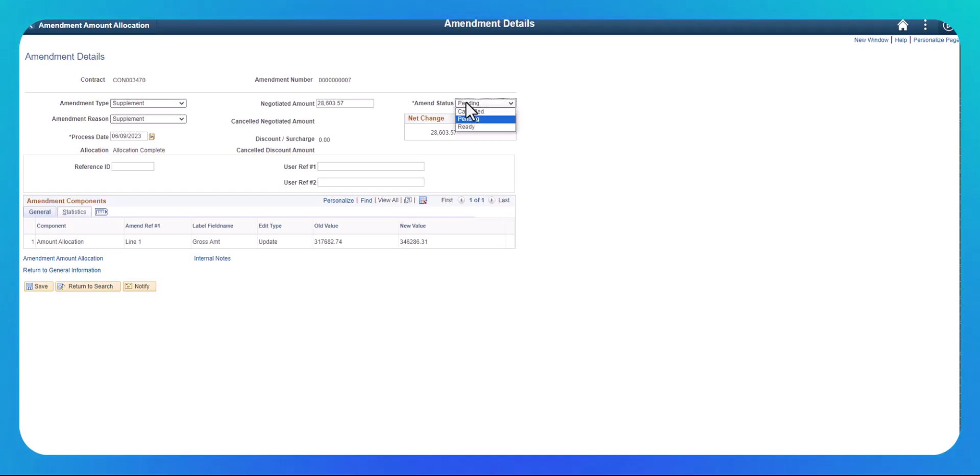
{"action": "left_click", "coordinate": [458, 127]}
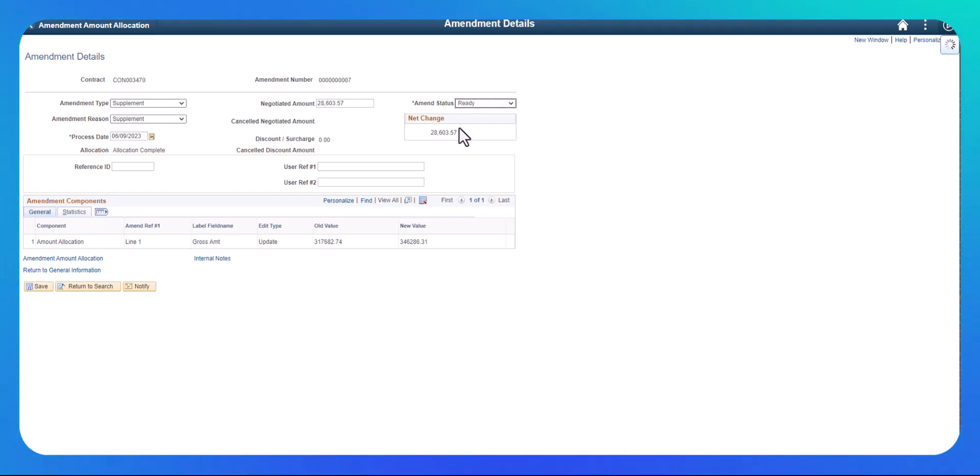
{"action": "left_click", "coordinate": [35, 285]}
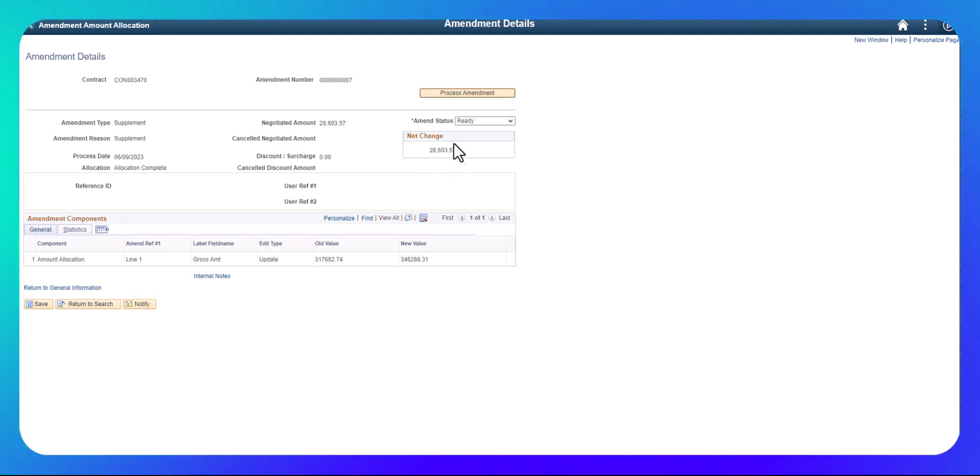
{"action": "left_click", "coordinate": [463, 94]}
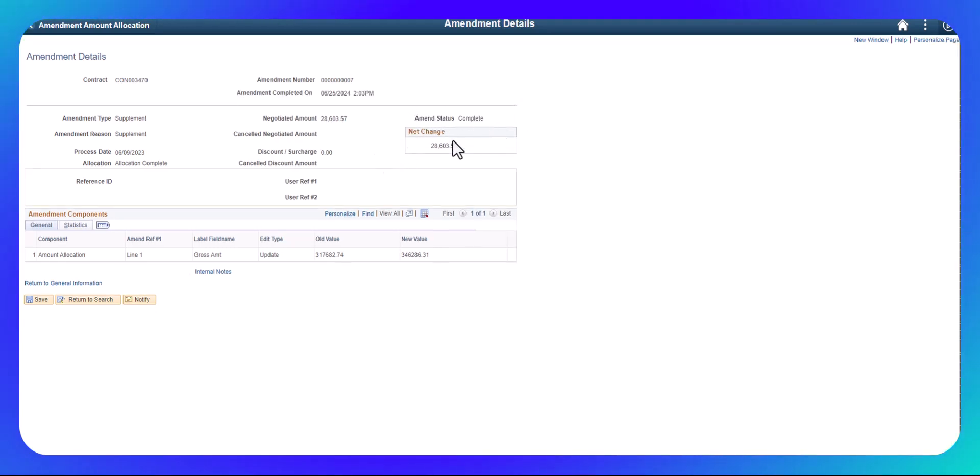
{"action": "left_click", "coordinate": [46, 283]}
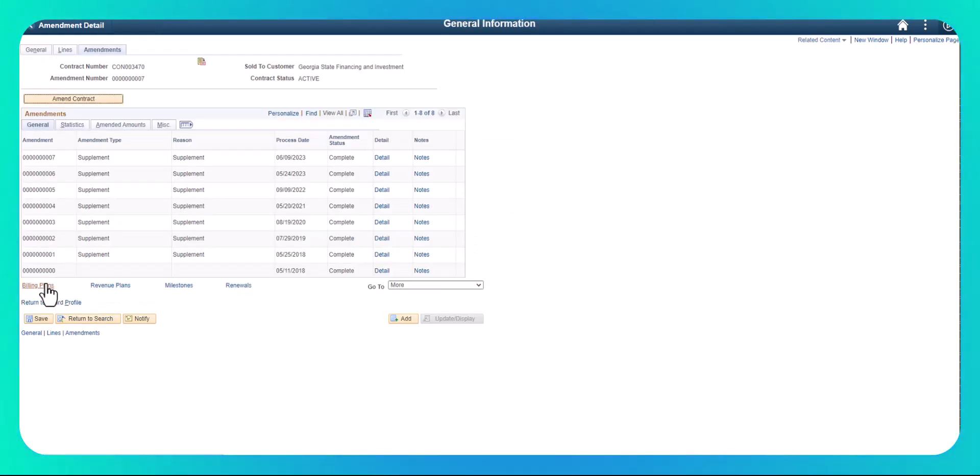
- Open the contract line's billing plan events and add one event row with an amount of 28603.57
{"action": "left_click", "coordinate": [65, 51]}
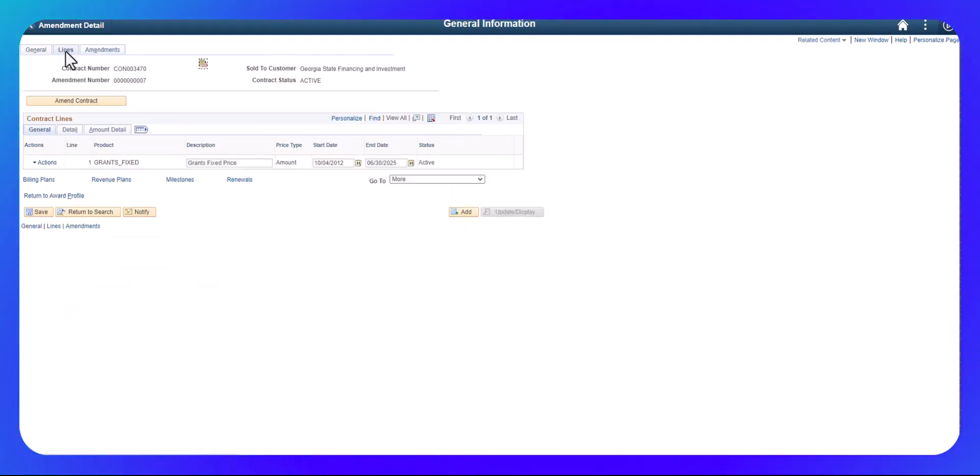
{"action": "left_click", "coordinate": [66, 134]}
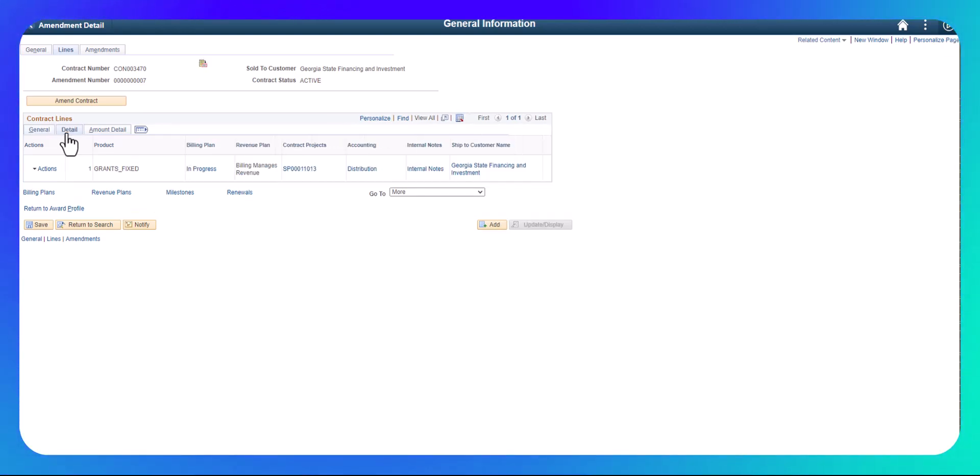
{"action": "left_click", "coordinate": [203, 170]}
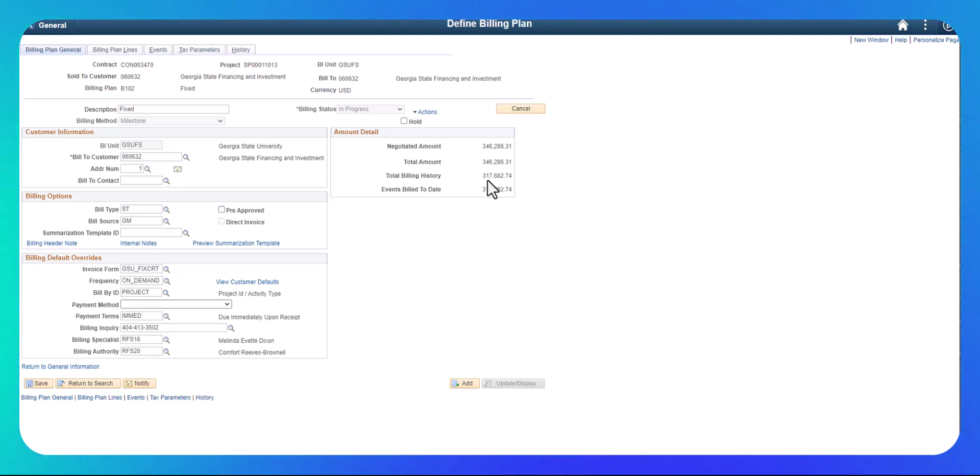
{"action": "left_click", "coordinate": [163, 51]}
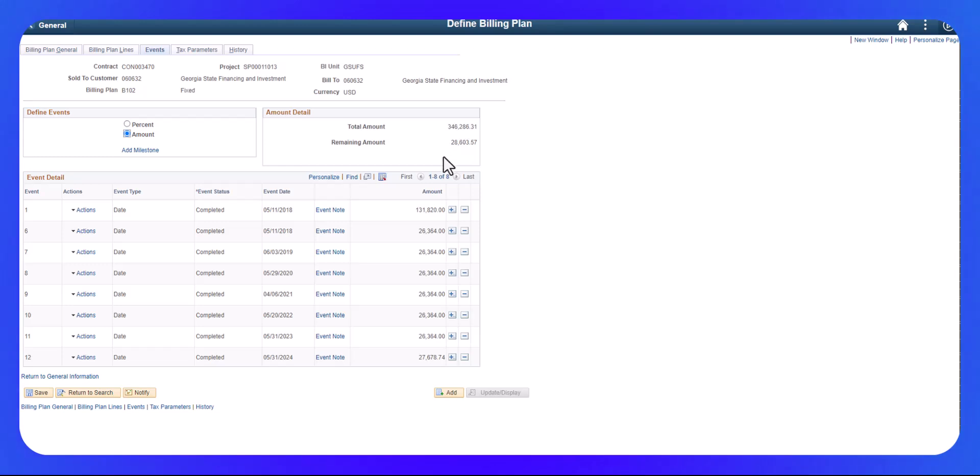
{"action": "left_click", "coordinate": [453, 357]}
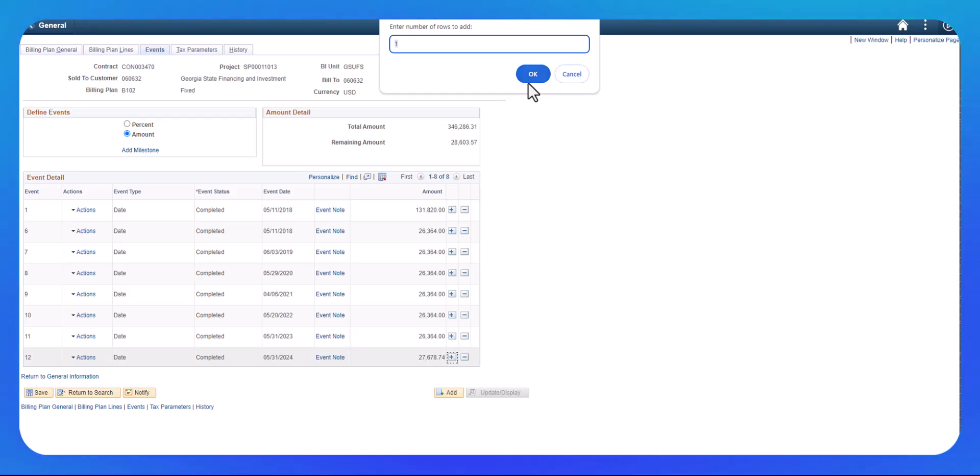
{"action": "left_click", "coordinate": [530, 73]}
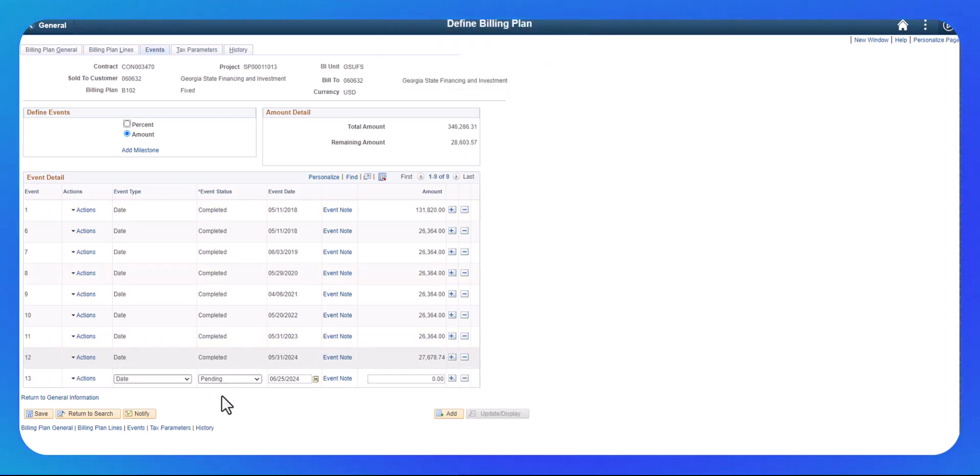
{"action": "left_click", "coordinate": [387, 378]}
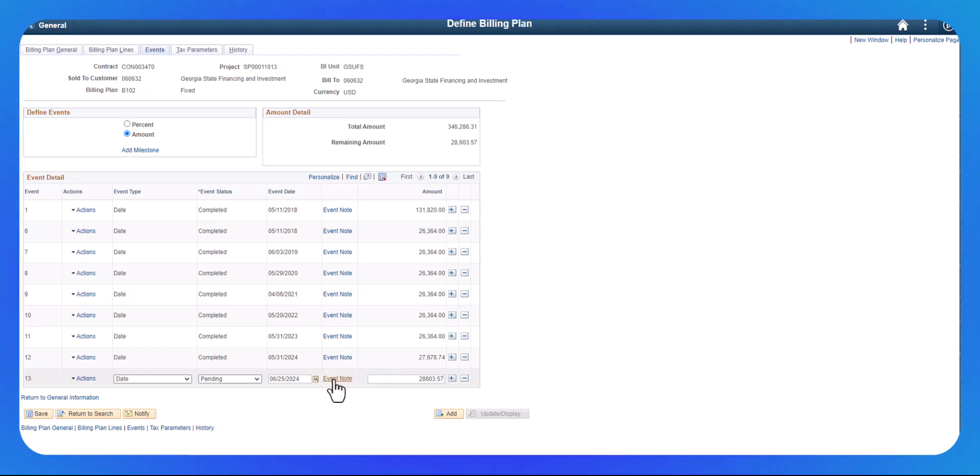
- Set event 13's date to 05/31/2025 and look at event 12's note without changing it
{"action": "left_click", "coordinate": [315, 380]}
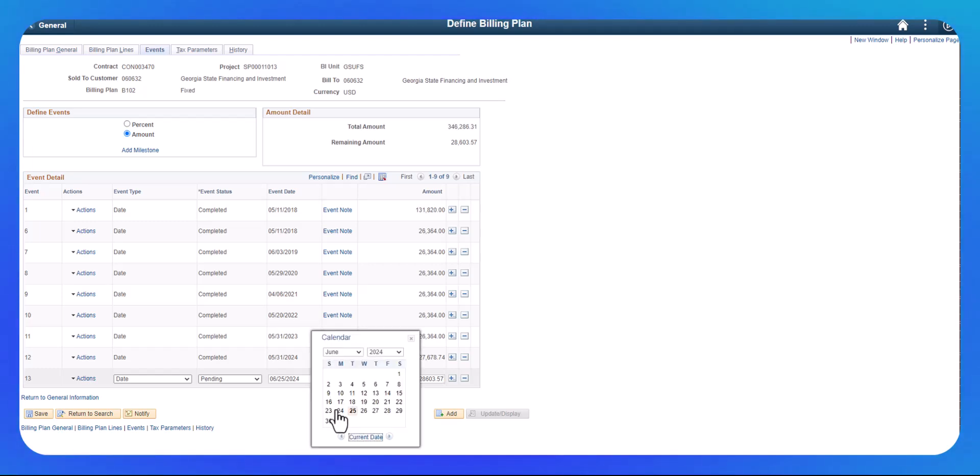
{"action": "left_click", "coordinate": [357, 352]}
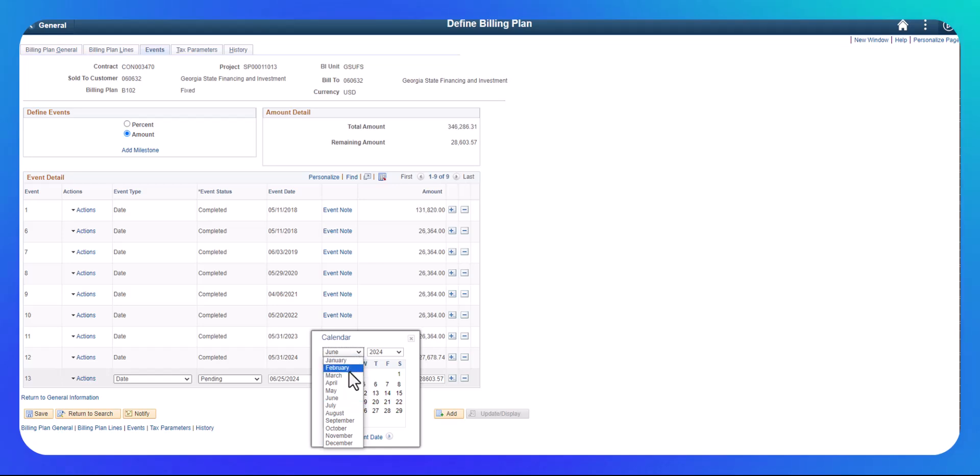
{"action": "left_click", "coordinate": [336, 390]}
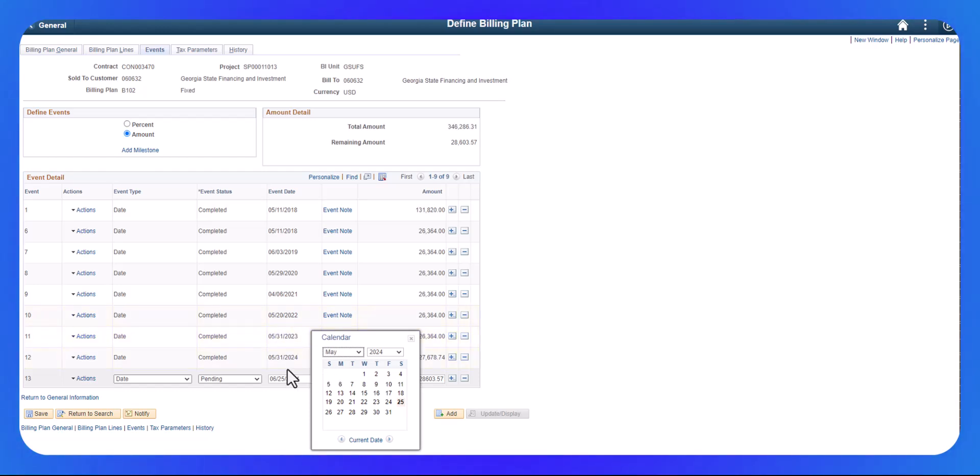
{"action": "left_click", "coordinate": [389, 411]}
{"action": "key", "text": "BackSpace"}
{"action": "type", "text": "5"}
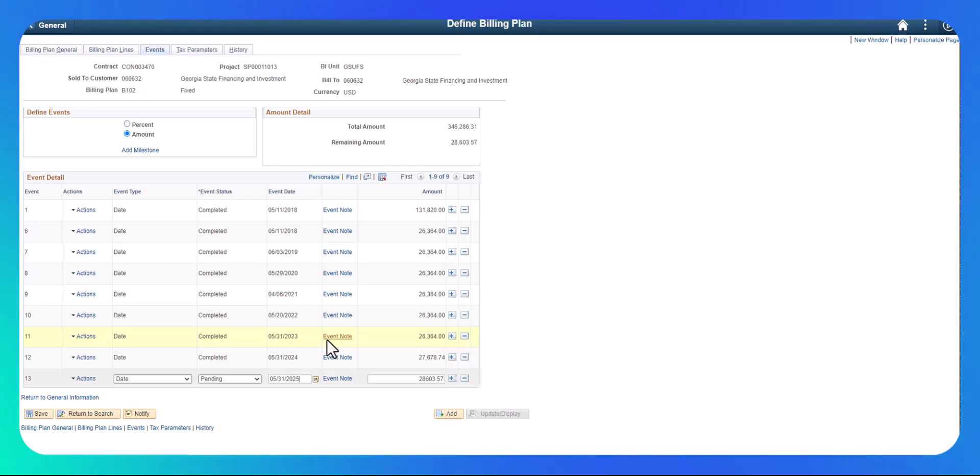
{"action": "left_click", "coordinate": [337, 357]}
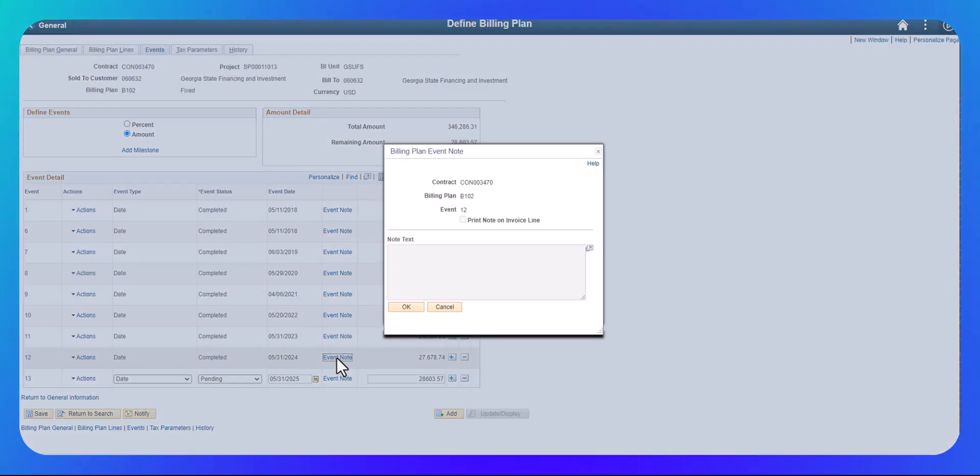
{"action": "left_click", "coordinate": [448, 306]}
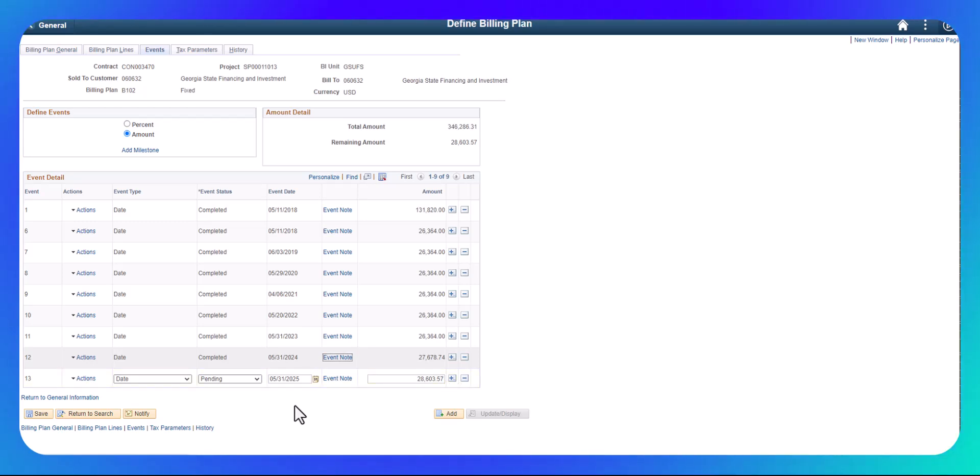
- Set event 13's status to Ready, save the billing plan, and return to the contract's general information
{"action": "left_click", "coordinate": [234, 379]}
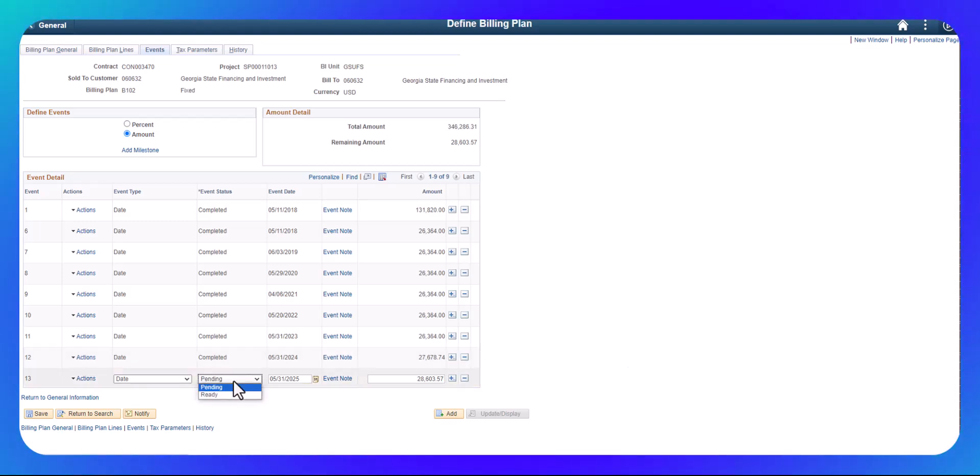
{"action": "left_click", "coordinate": [210, 394]}
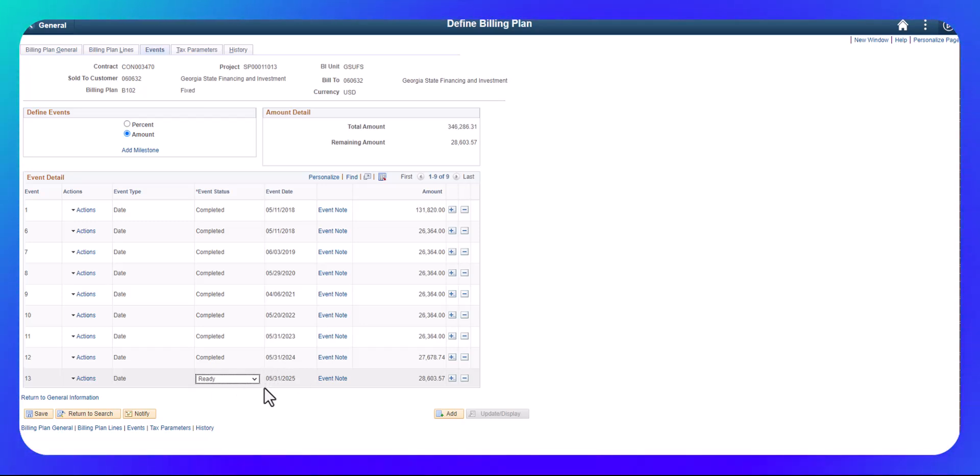
{"action": "left_click", "coordinate": [37, 412]}
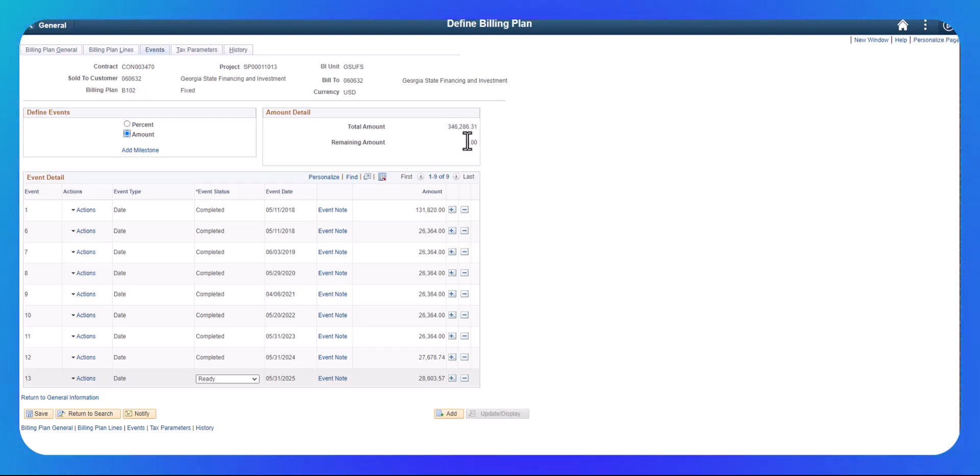
{"action": "left_click", "coordinate": [40, 398]}
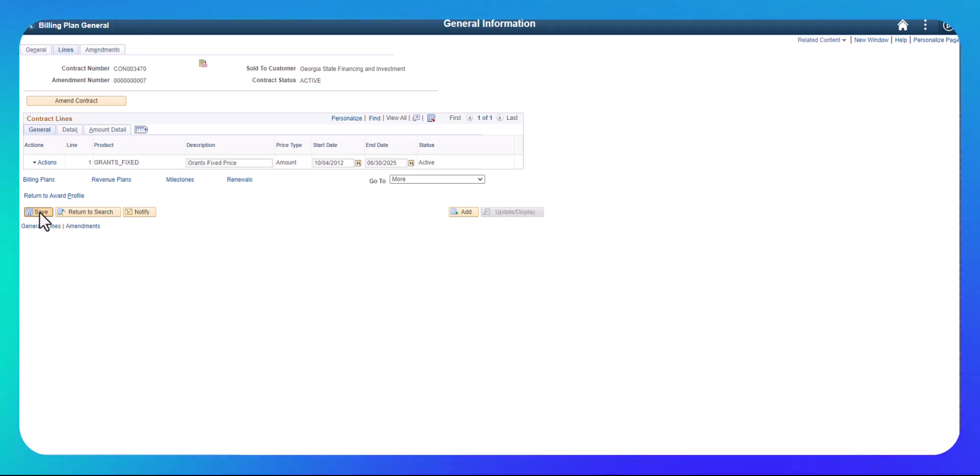
- Open the contract line's accounting distribution in Correct History mode
{"action": "left_click", "coordinate": [68, 130]}
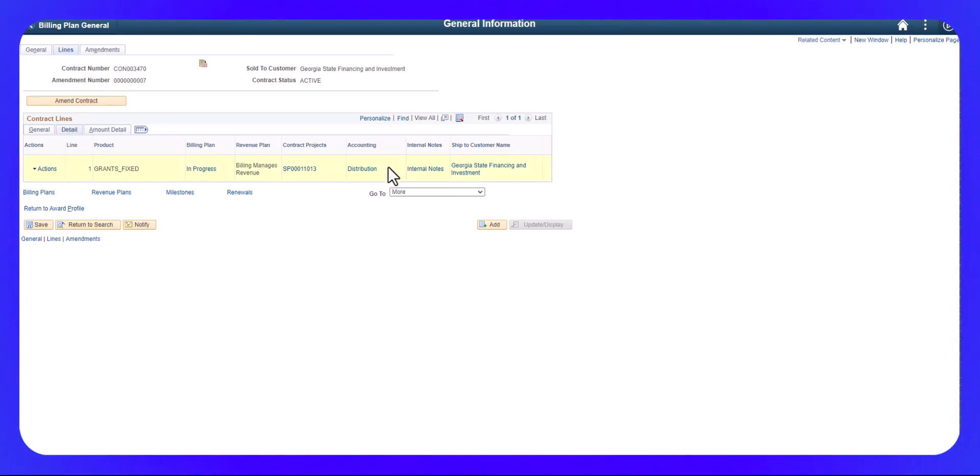
{"action": "left_click", "coordinate": [360, 169]}
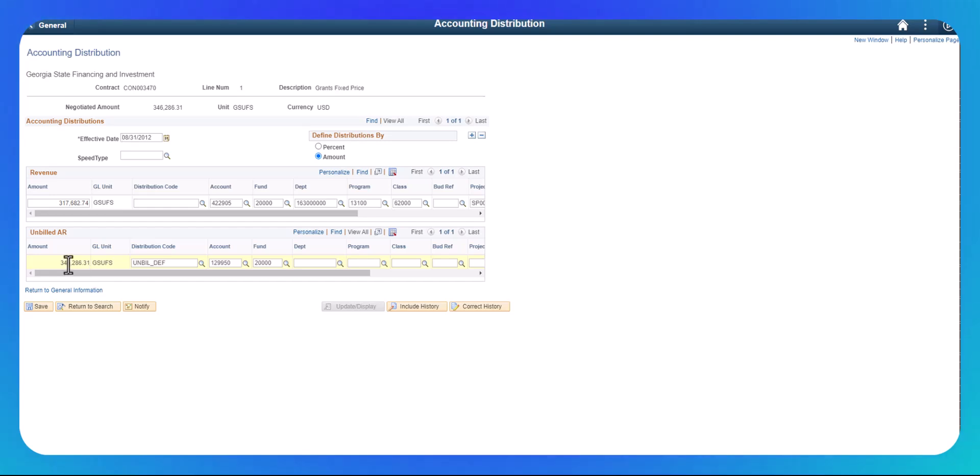
{"action": "left_click", "coordinate": [471, 306]}
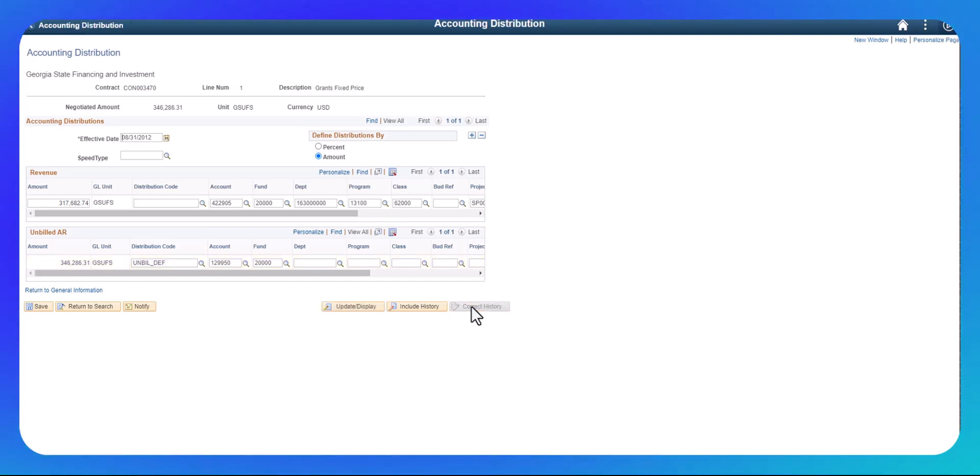
- Set the Revenue distribution amount to 346286.31, save it, then return to the contract's general information and save the contract
{"action": "left_click_drag", "start_coordinate": [44, 207], "coordinate": [99, 207]}
{"action": "type", "text": "346286"}
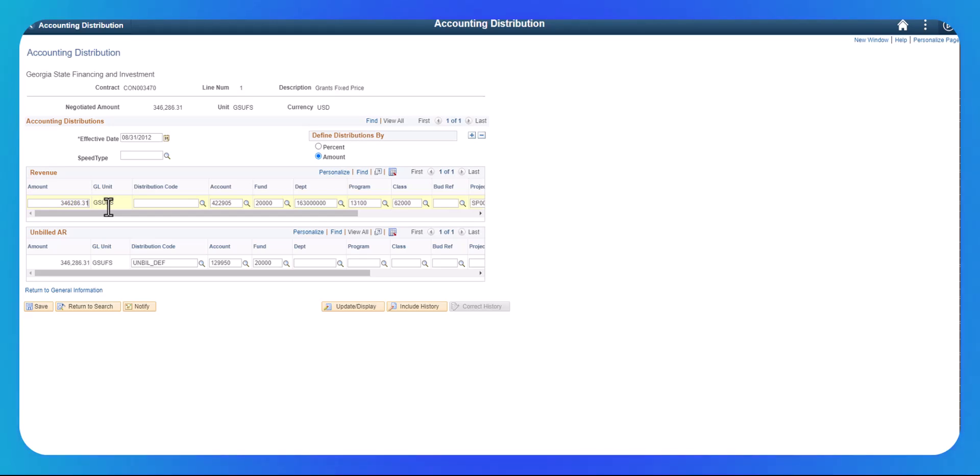
{"action": "type", "text": ".31"}
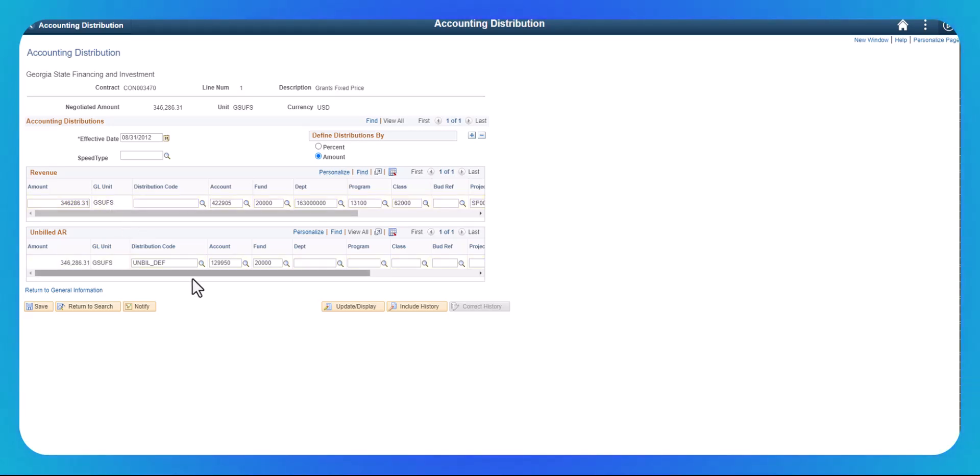
{"action": "left_click", "coordinate": [35, 305]}
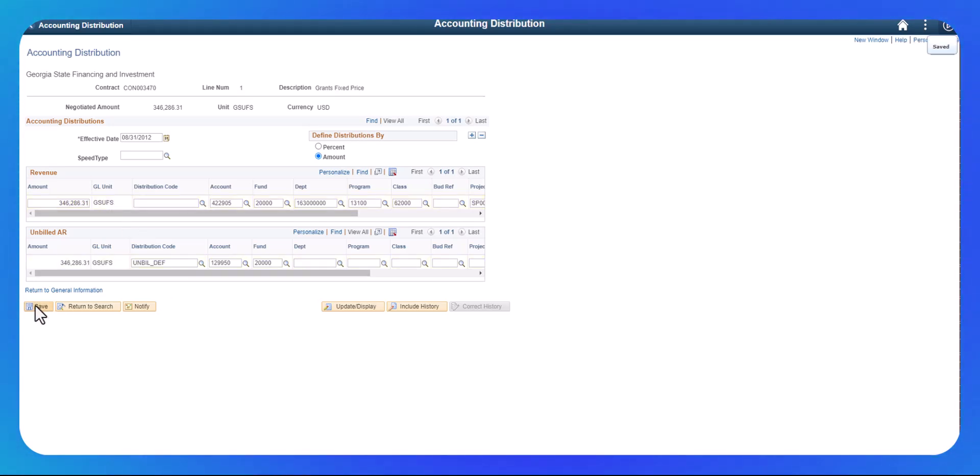
{"action": "left_click", "coordinate": [41, 292]}
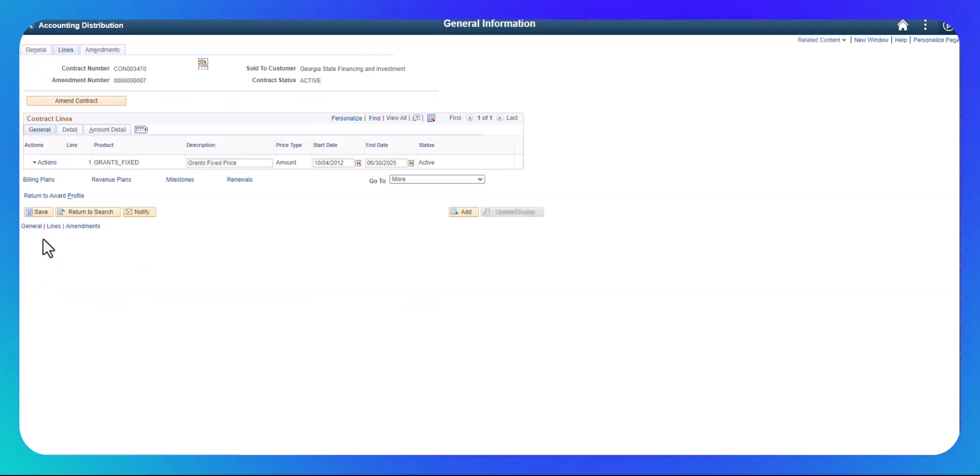
{"action": "left_click", "coordinate": [39, 211]}
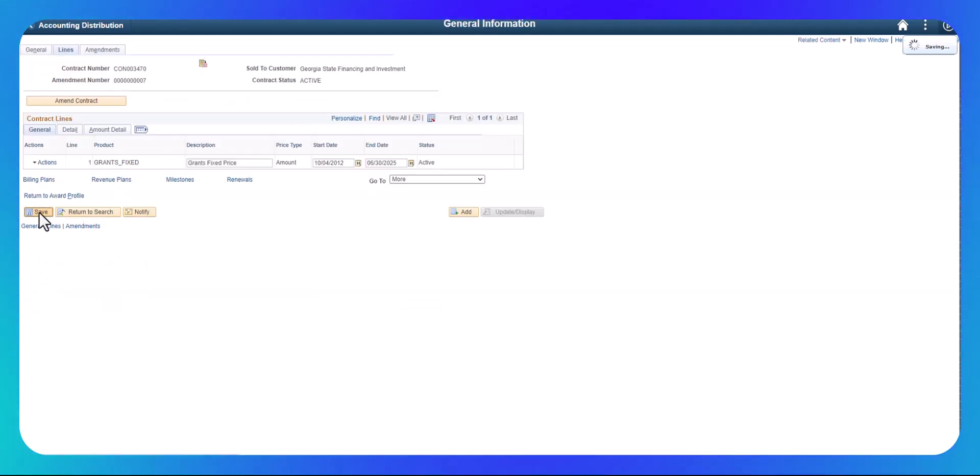